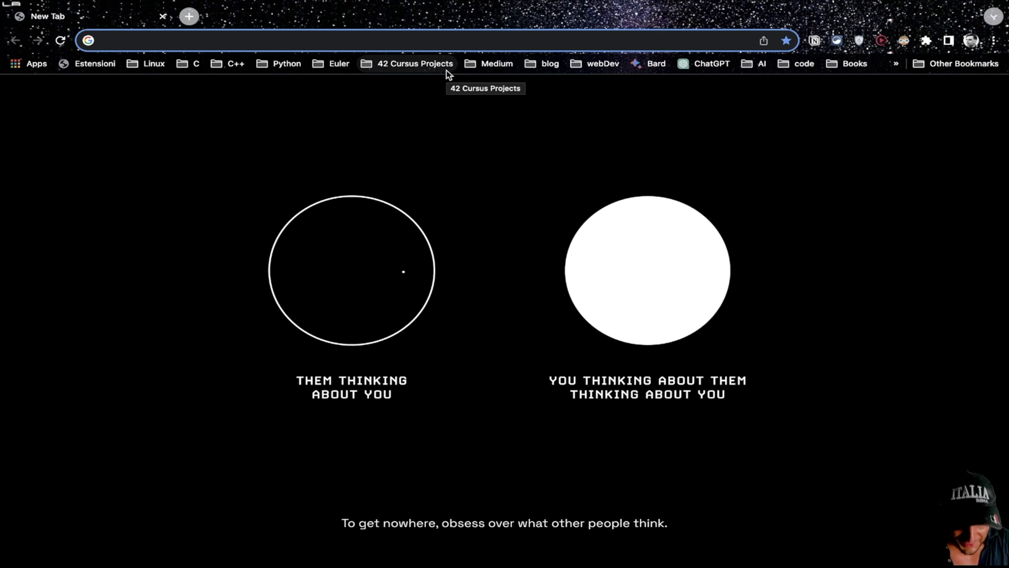
- Load The Self-taught Programmer preview and jump to Chapter 2, Getting Started
key(ctrl+v)
key(Return)
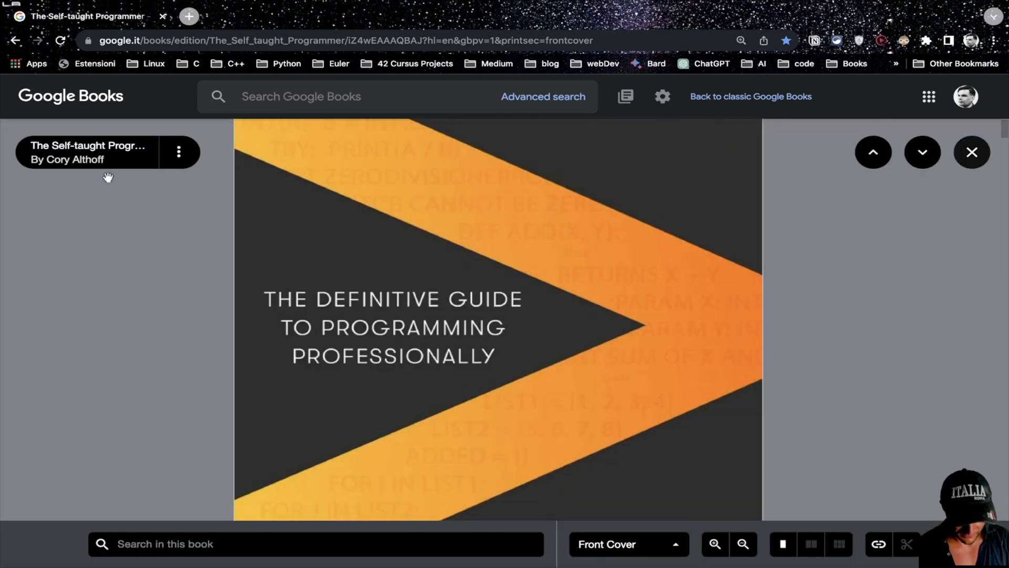
scroll(509, 262, down, 3)
scroll(509, 262, down, 3)
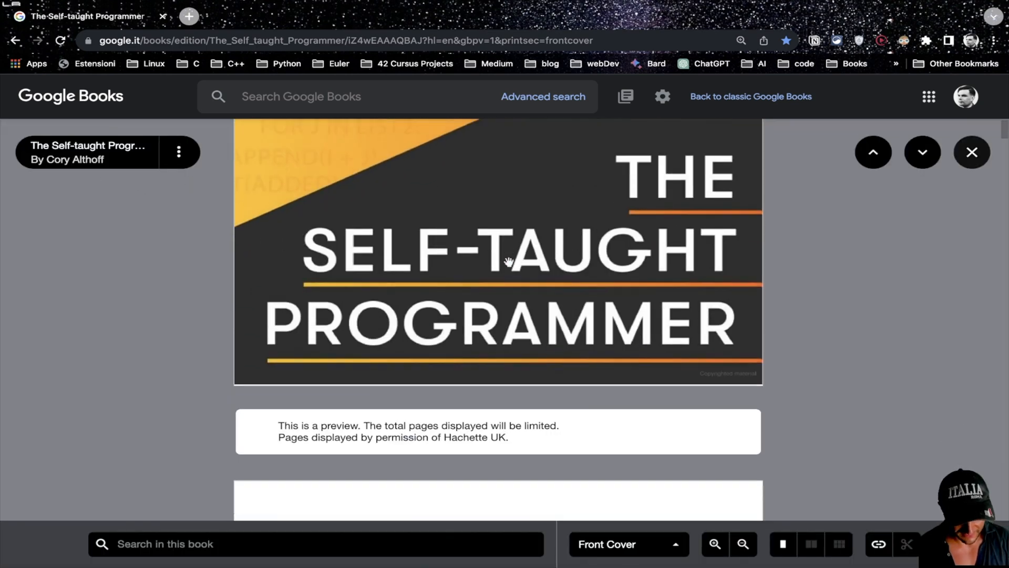
scroll(509, 262, down, 3)
scroll(509, 262, down, 3)
scroll(508, 262, down, 3)
scroll(508, 262, down, 3)
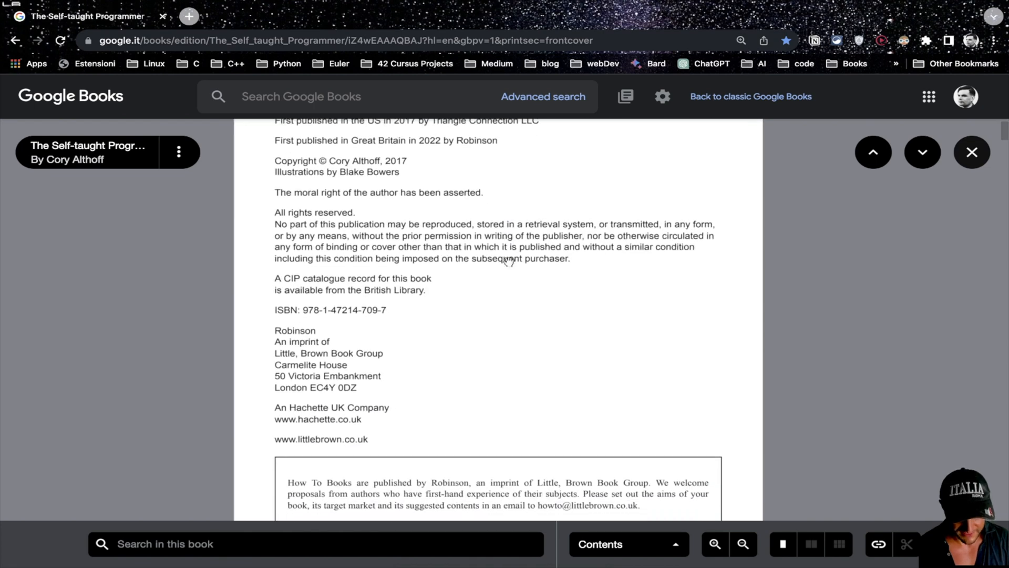
scroll(509, 262, down, 3)
scroll(508, 262, down, 3)
scroll(509, 262, down, 3)
scroll(509, 262, down, 3)
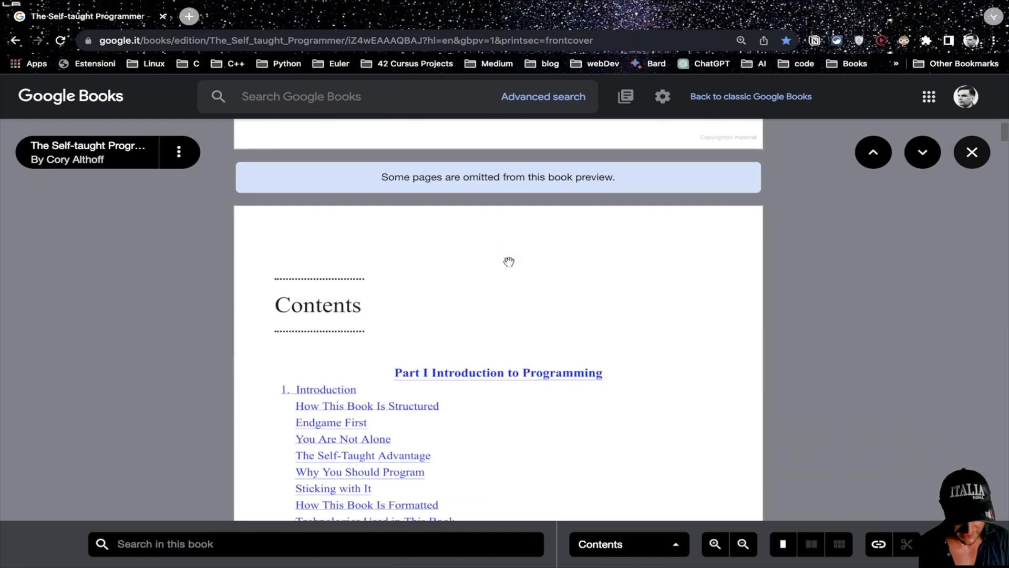
scroll(509, 262, down, 3)
scroll(509, 261, down, 3)
scroll(505, 256, down, 2)
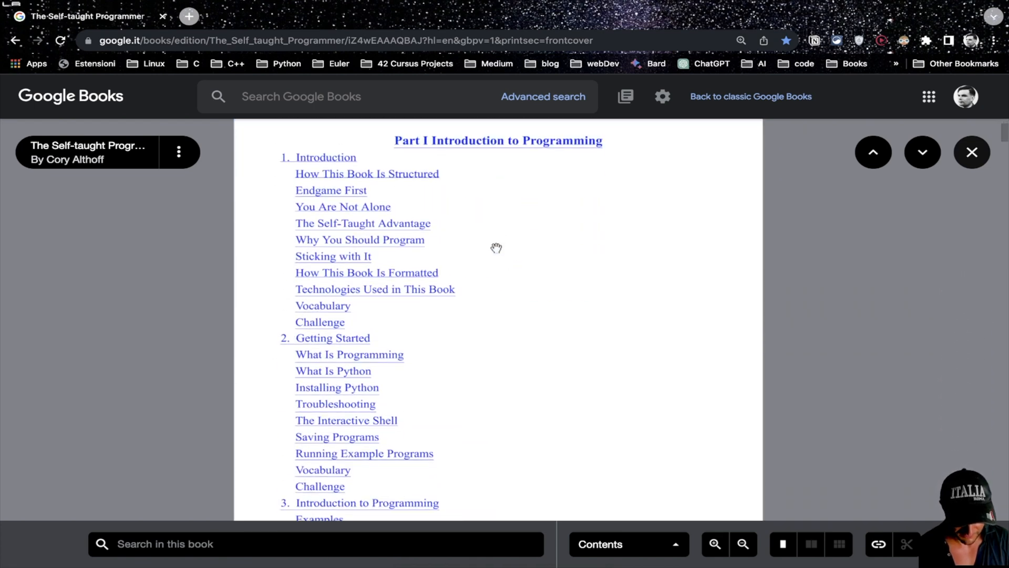
scroll(496, 248, down, 1)
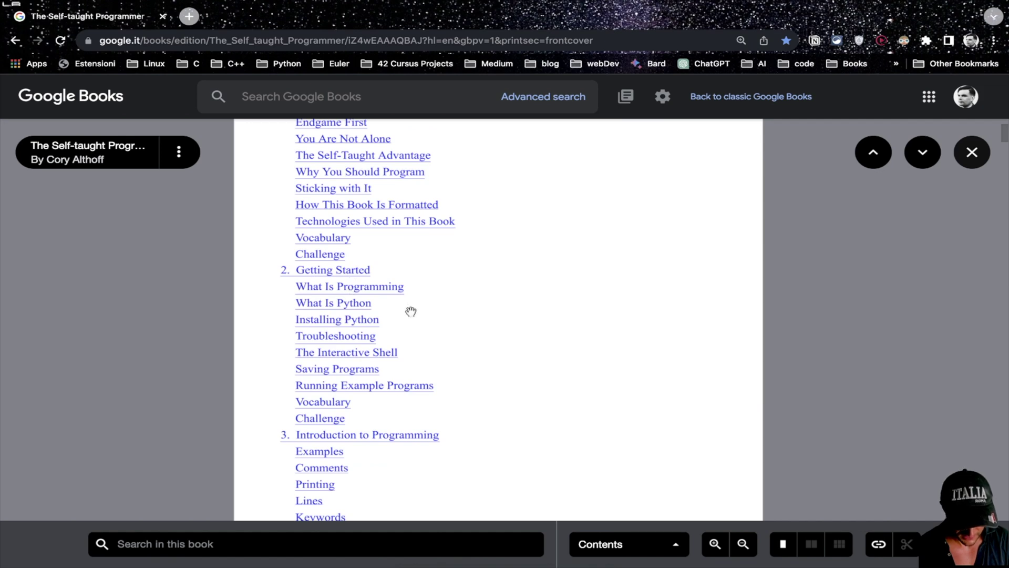
click(349, 287)
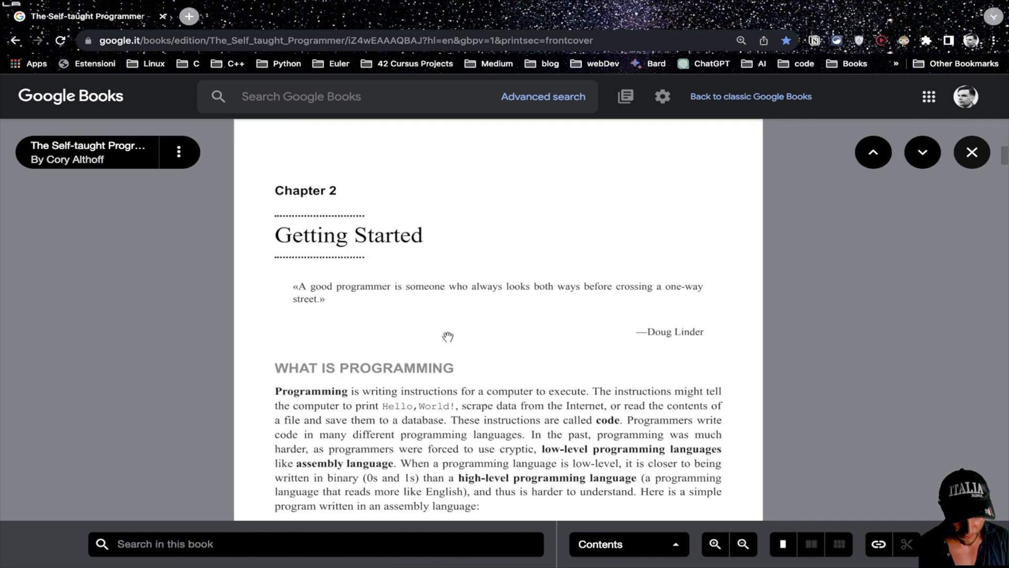
scroll(448, 338, down, 3)
scroll(448, 337, down, 2)
scroll(448, 337, down, 3)
scroll(448, 337, down, 1)
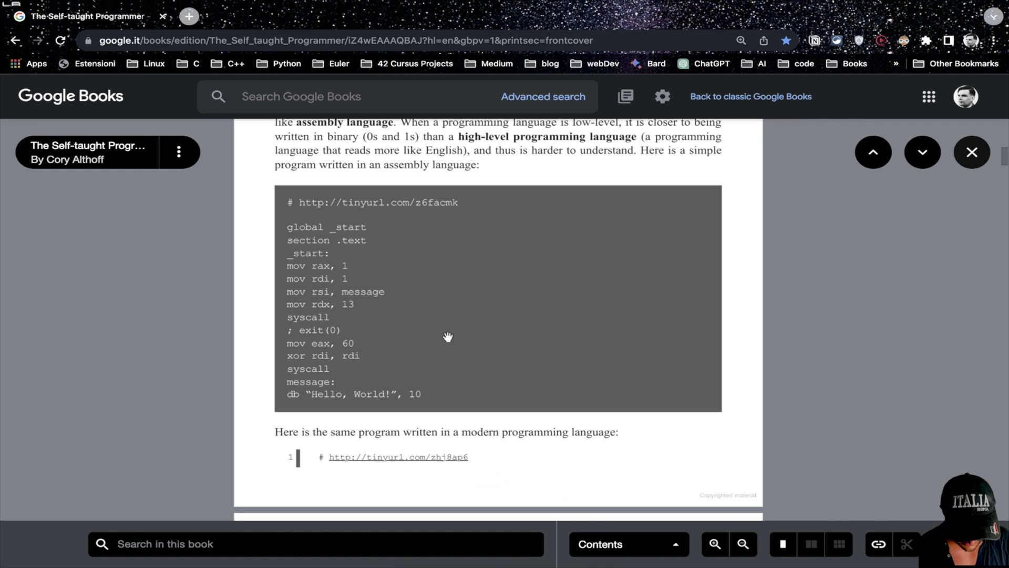
scroll(448, 337, down, 2)
scroll(448, 338, down, 5)
scroll(448, 338, down, 1)
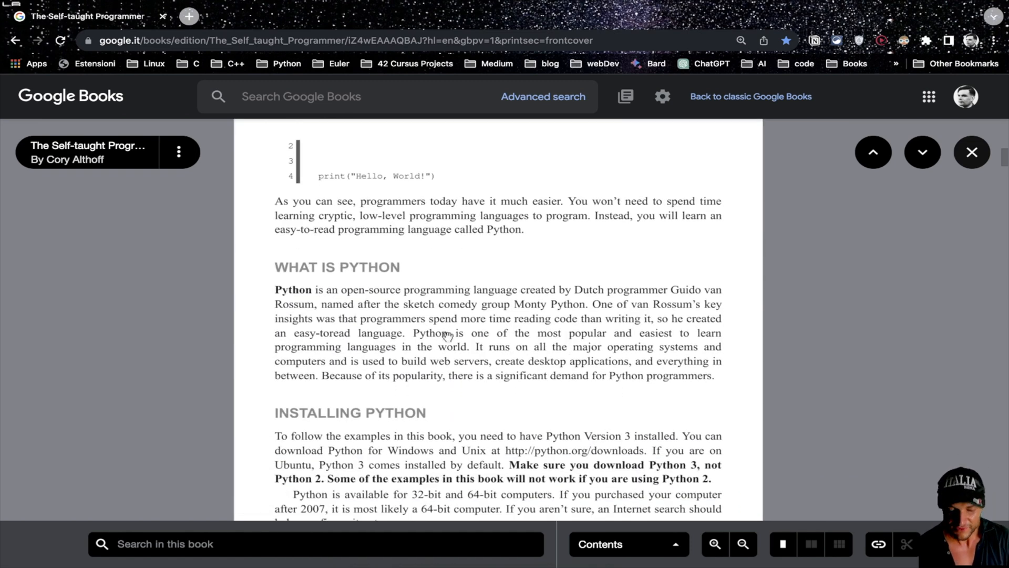
scroll(448, 338, down, 2)
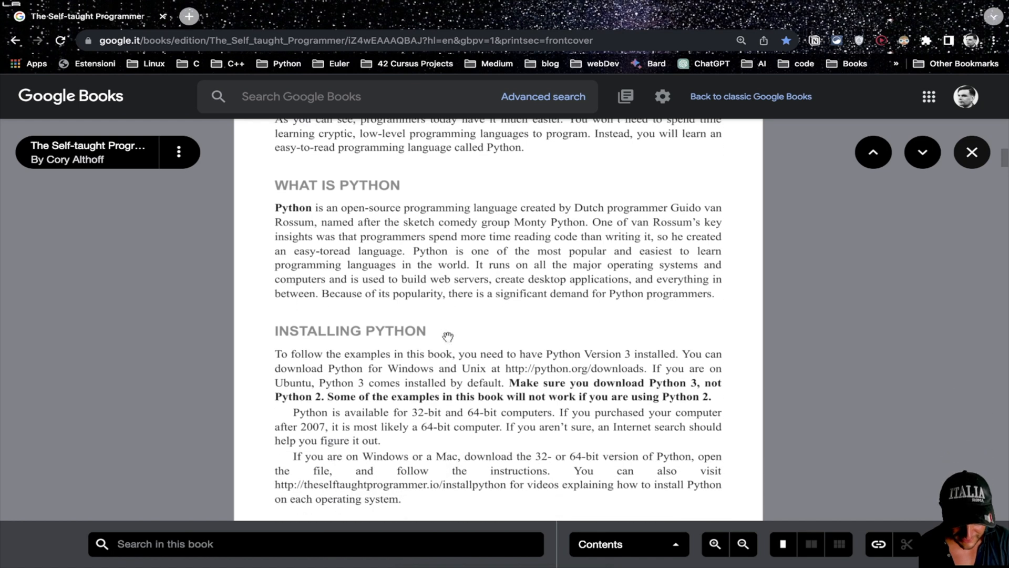
scroll(448, 338, down, 2)
scroll(448, 337, down, 2)
scroll(448, 338, down, 1)
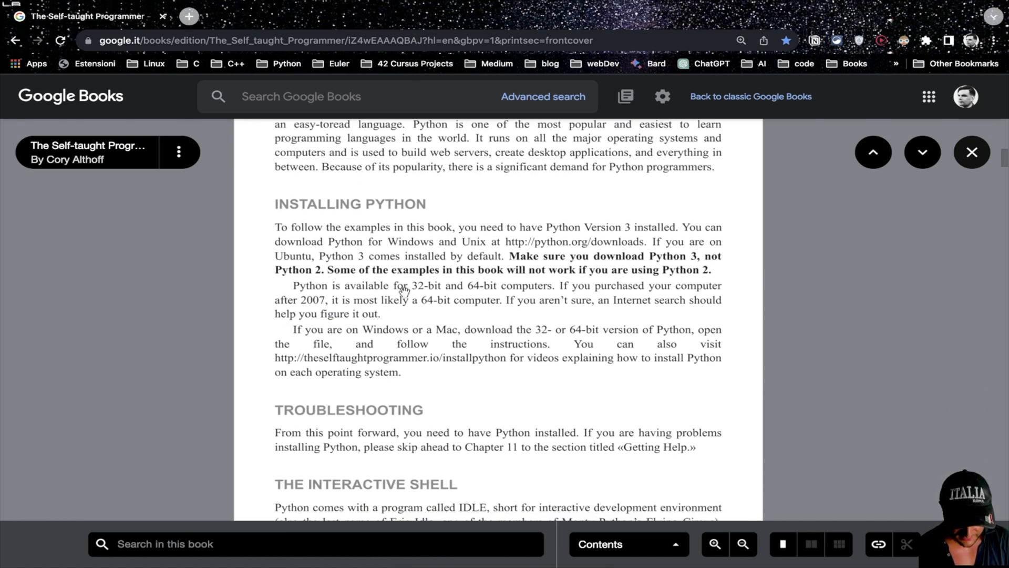
scroll(405, 292, down, 4)
scroll(404, 292, up, 4)
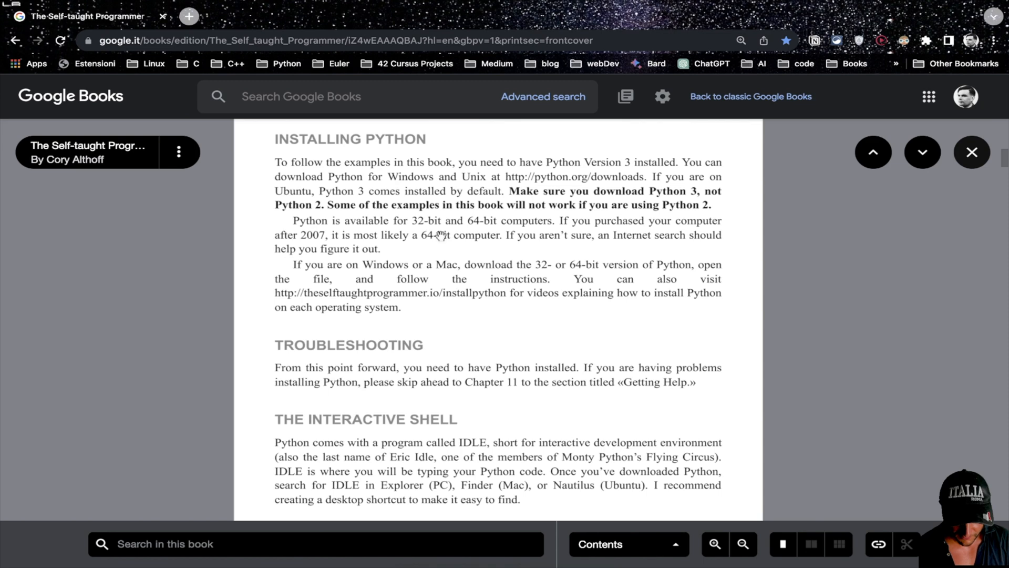
scroll(442, 233, down, 3)
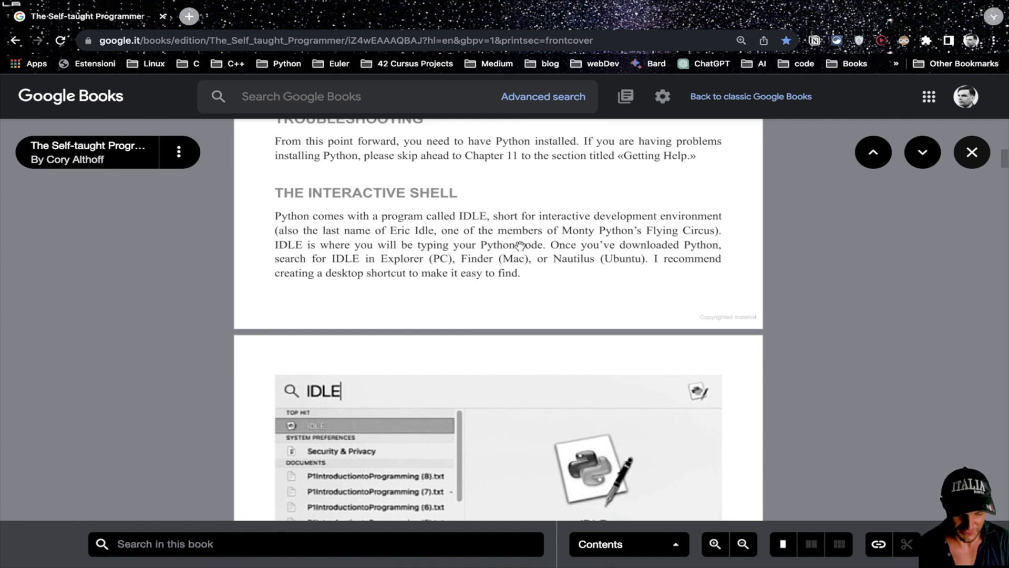
scroll(519, 246, down, 8)
scroll(456, 311, down, 2)
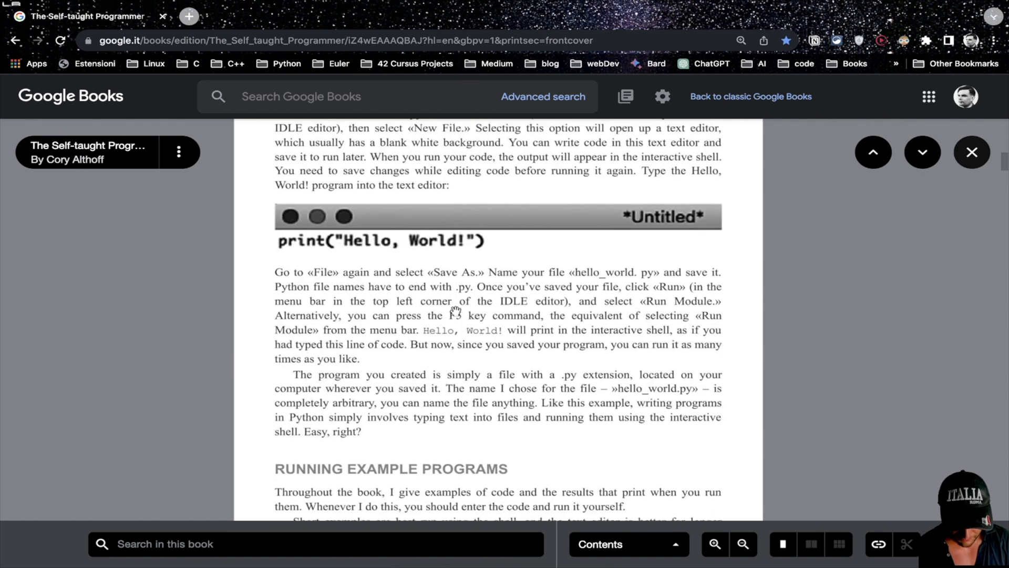
scroll(455, 311, down, 1)
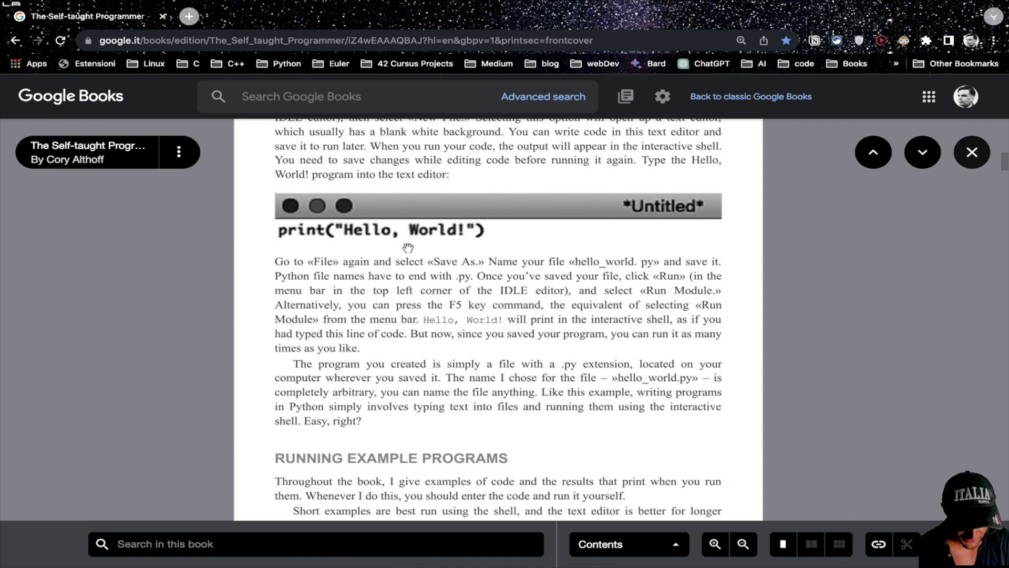
scroll(408, 248, down, 4)
scroll(407, 248, down, 4)
scroll(408, 248, down, 4)
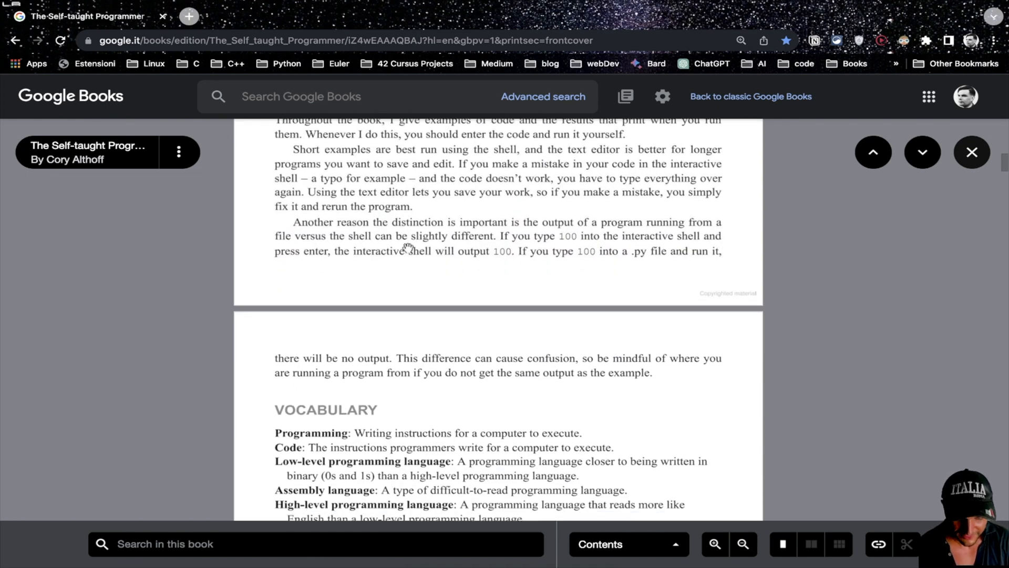
scroll(407, 248, down, 4)
scroll(407, 247, down, 4)
scroll(407, 248, down, 5)
scroll(408, 248, down, 4)
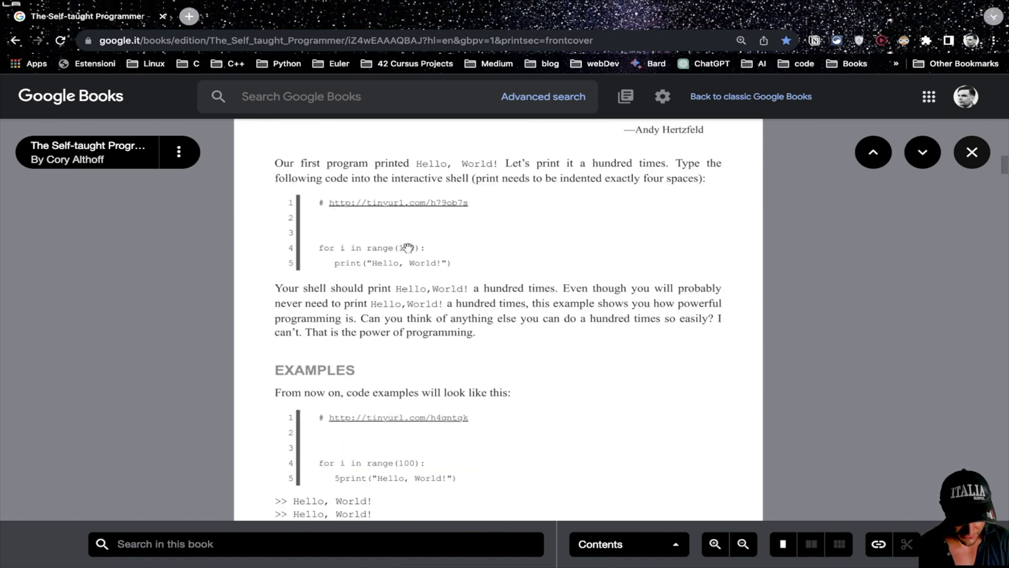
scroll(407, 248, down, 3)
scroll(407, 248, down, 1)
scroll(408, 247, up, 3)
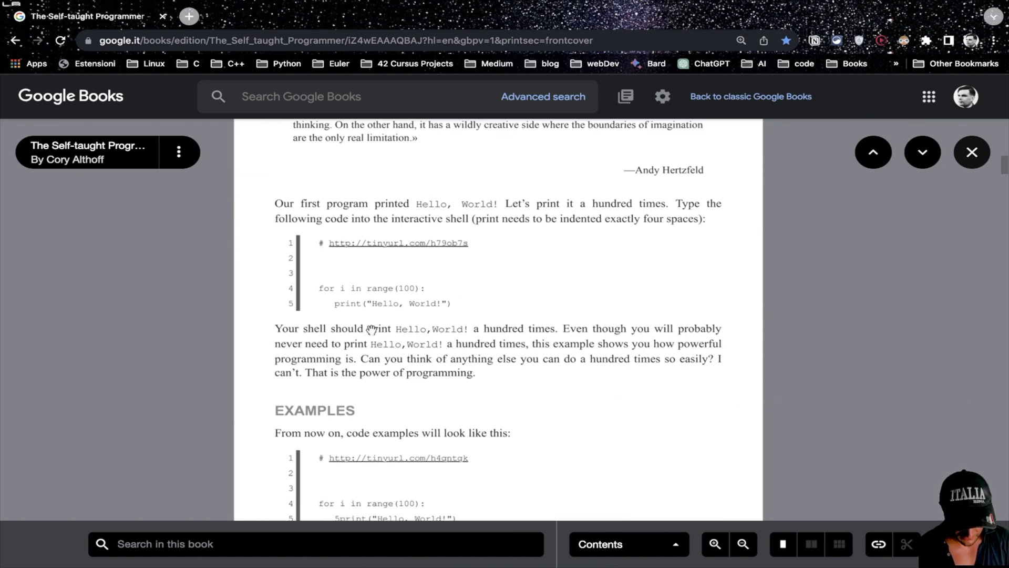
scroll(440, 329, down, 3)
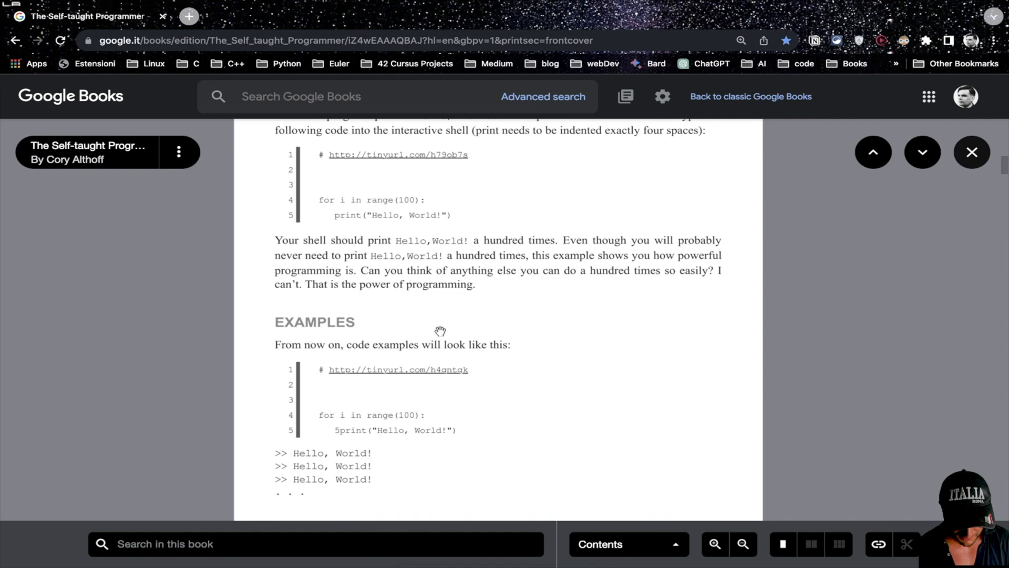
scroll(440, 329, down, 6)
scroll(440, 329, down, 5)
scroll(441, 328, down, 5)
scroll(440, 329, down, 5)
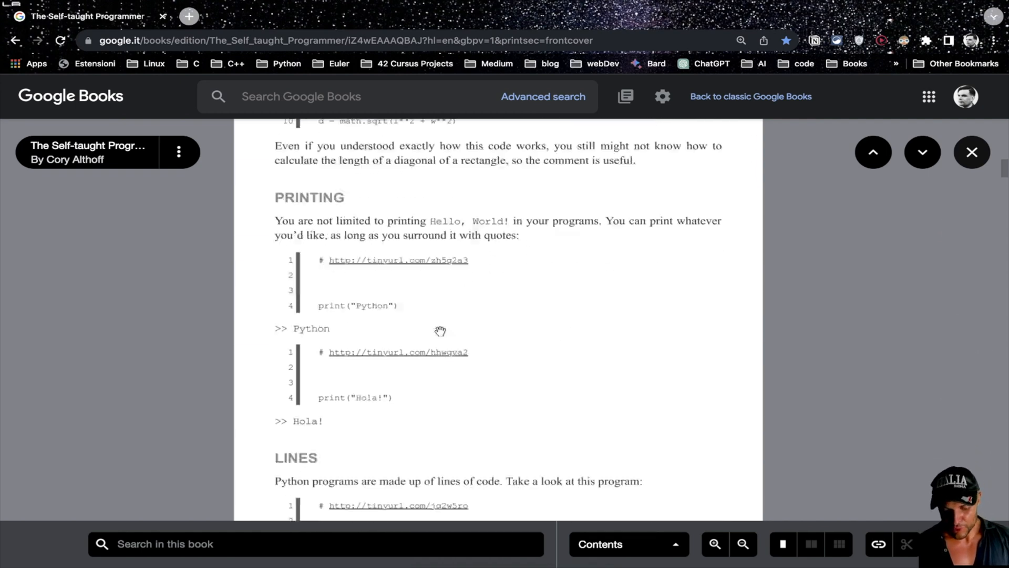
scroll(441, 328, down, 4)
scroll(440, 328, down, 4)
scroll(440, 328, down, 6)
scroll(440, 329, down, 2)
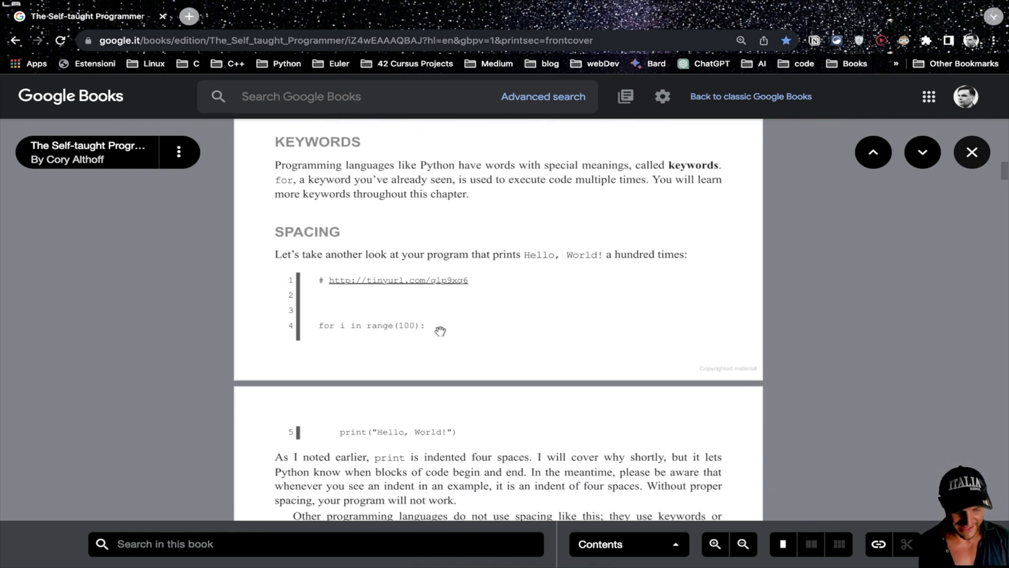
scroll(535, 300, down, 4)
scroll(528, 251, down, 5)
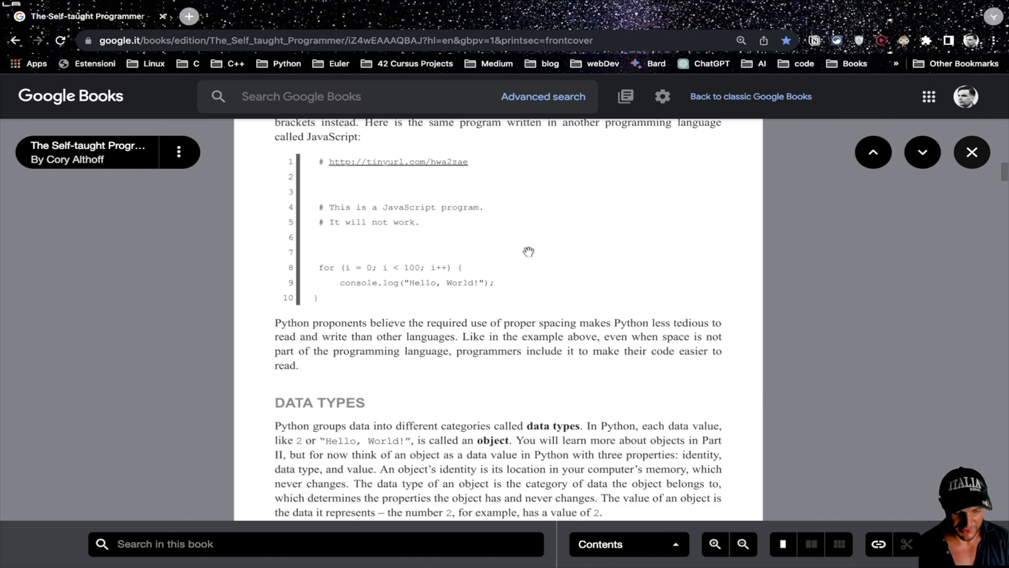
scroll(529, 251, down, 5)
scroll(528, 251, down, 1)
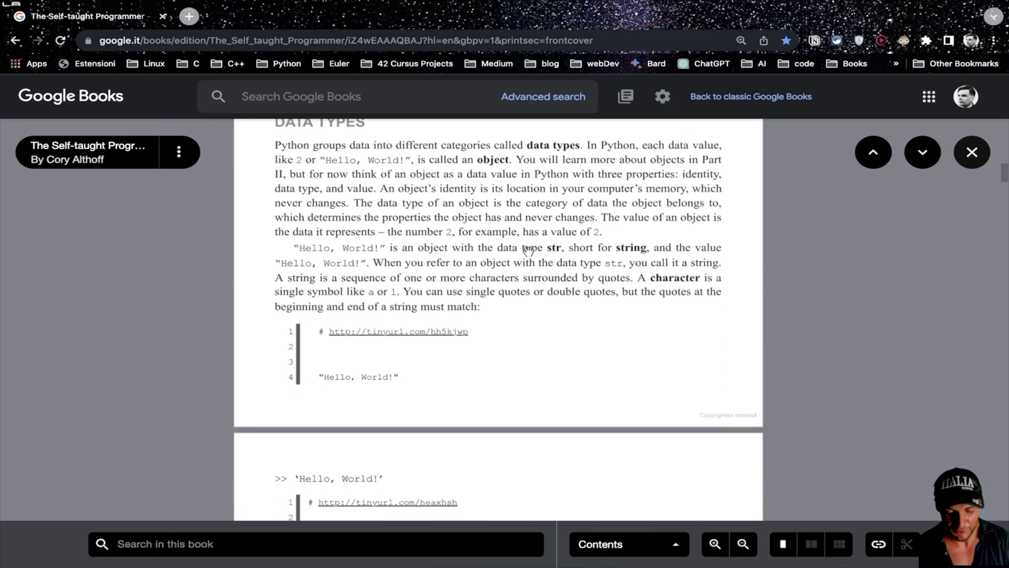
scroll(528, 251, down, 2)
scroll(528, 251, down, 3)
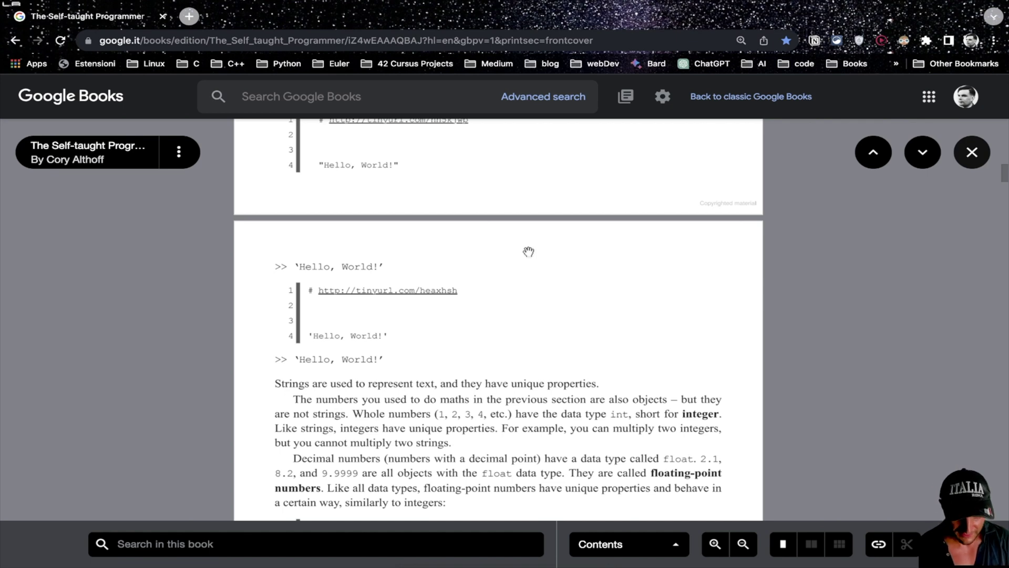
scroll(529, 251, down, 4)
scroll(528, 251, down, 3)
scroll(528, 252, down, 2)
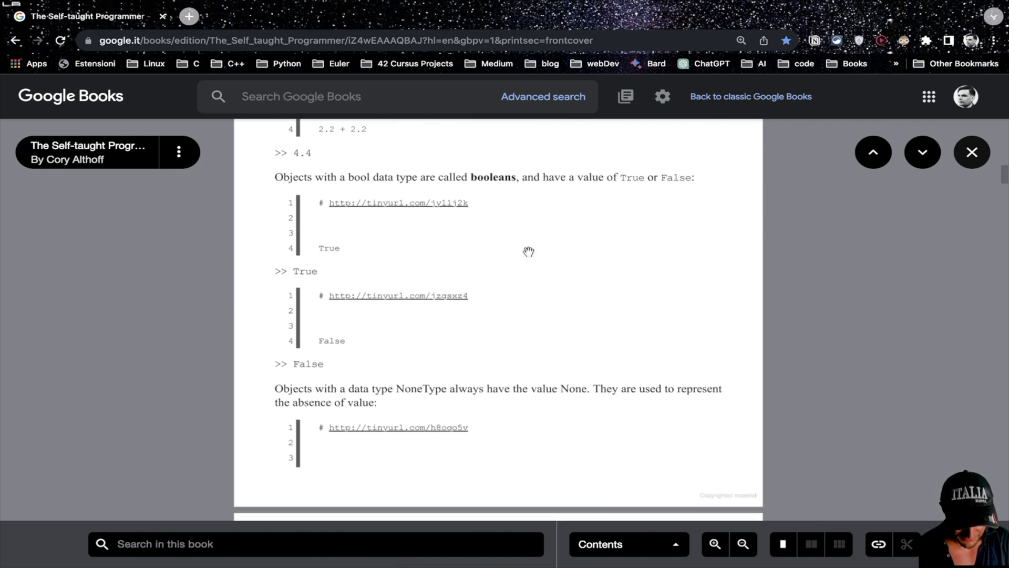
scroll(529, 251, down, 4)
scroll(529, 251, down, 3)
scroll(528, 250, down, 2)
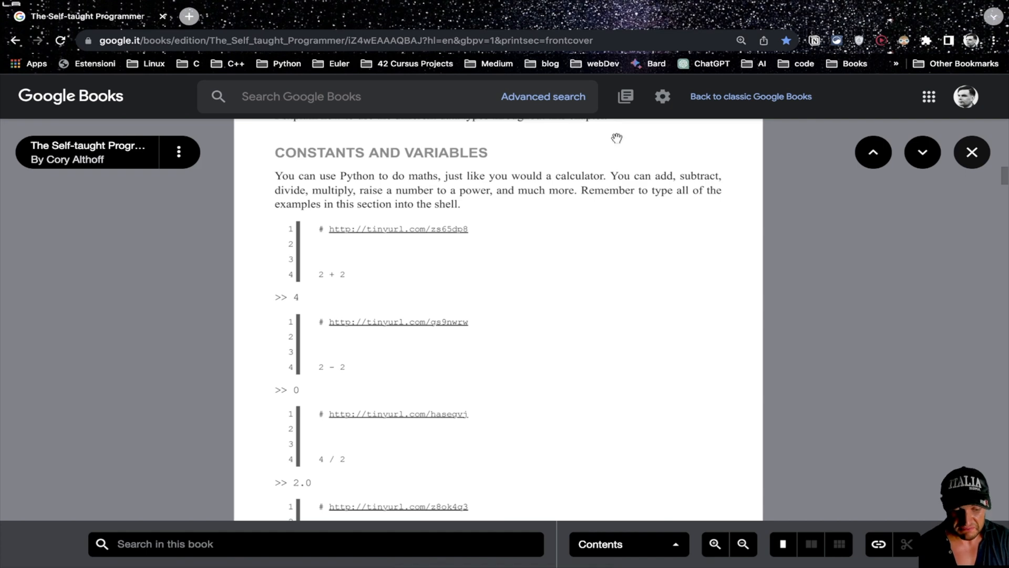
scroll(617, 139, down, 5)
scroll(607, 126, down, 4)
scroll(607, 119, down, 4)
scroll(589, 176, down, 5)
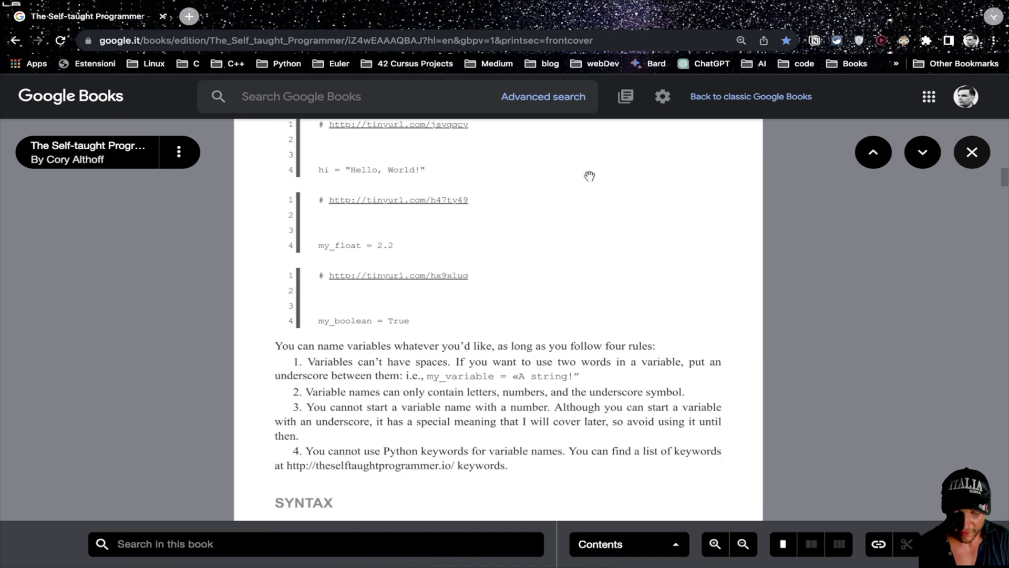
scroll(589, 175, down, 5)
scroll(589, 176, down, 4)
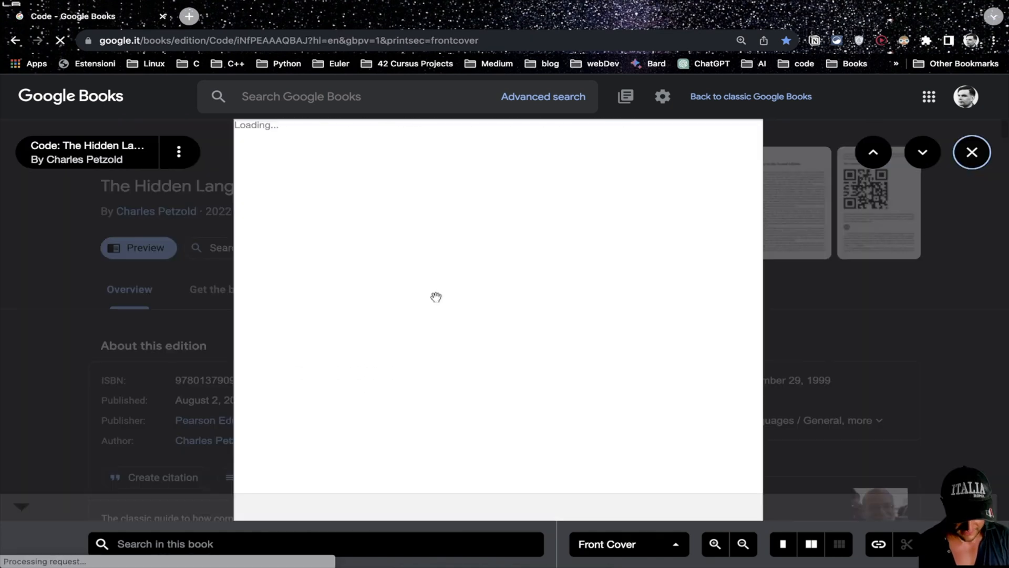
scroll(568, 304, down, 2)
scroll(569, 305, down, 2)
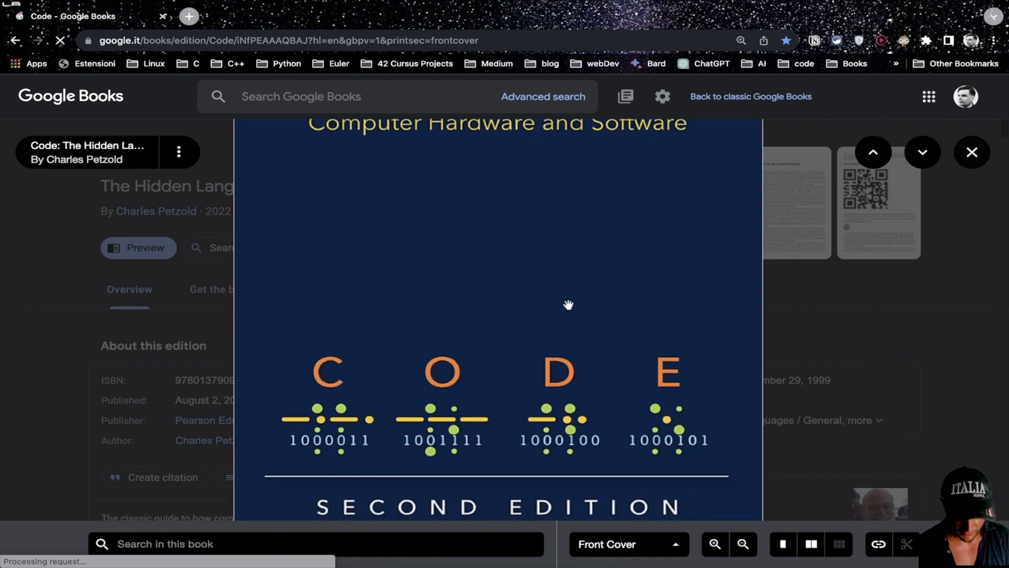
scroll(568, 304, down, 3)
scroll(567, 305, down, 2)
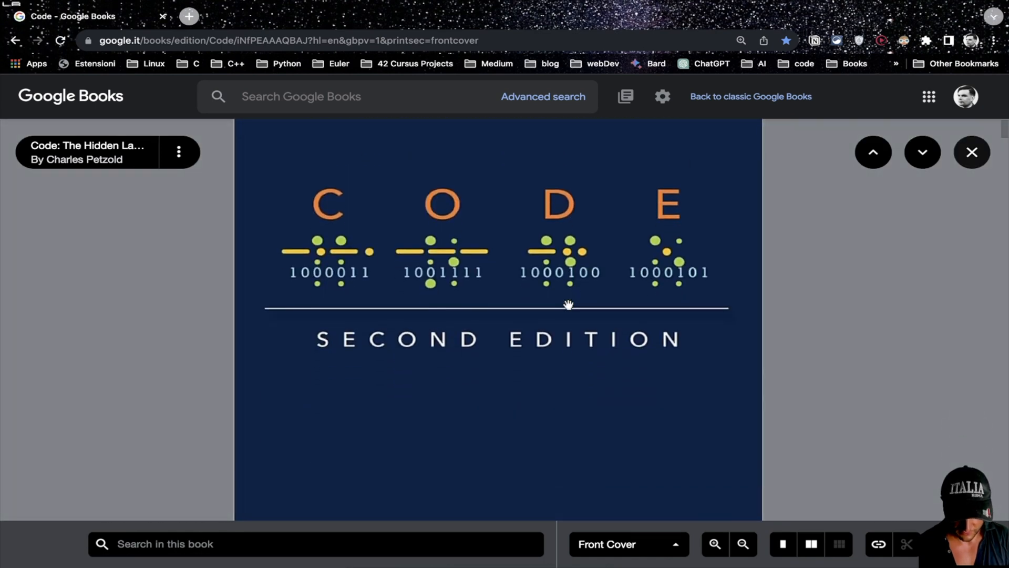
scroll(567, 305, down, 5)
scroll(568, 305, down, 5)
scroll(568, 305, down, 2)
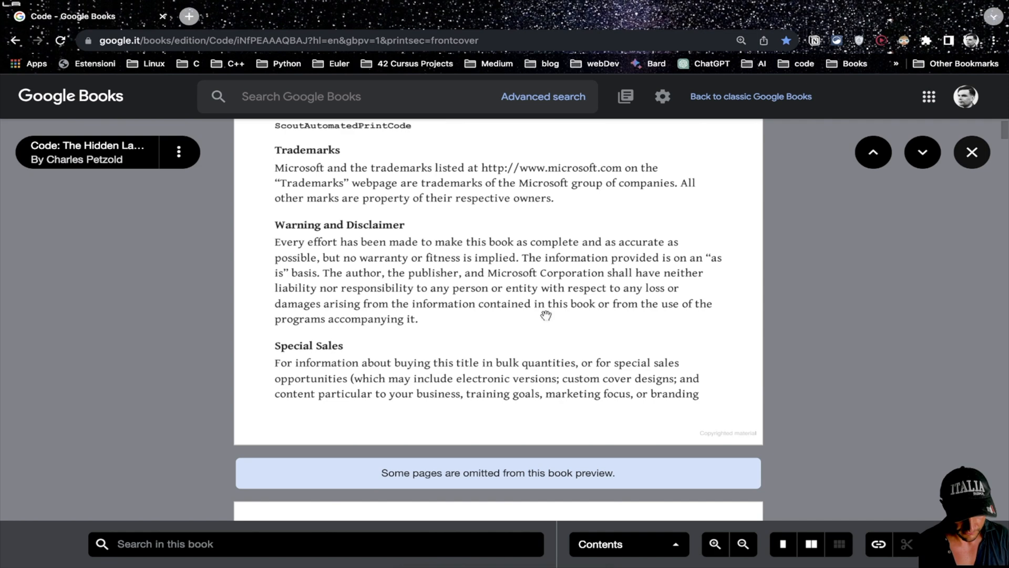
scroll(546, 316, down, 5)
scroll(546, 316, down, 5)
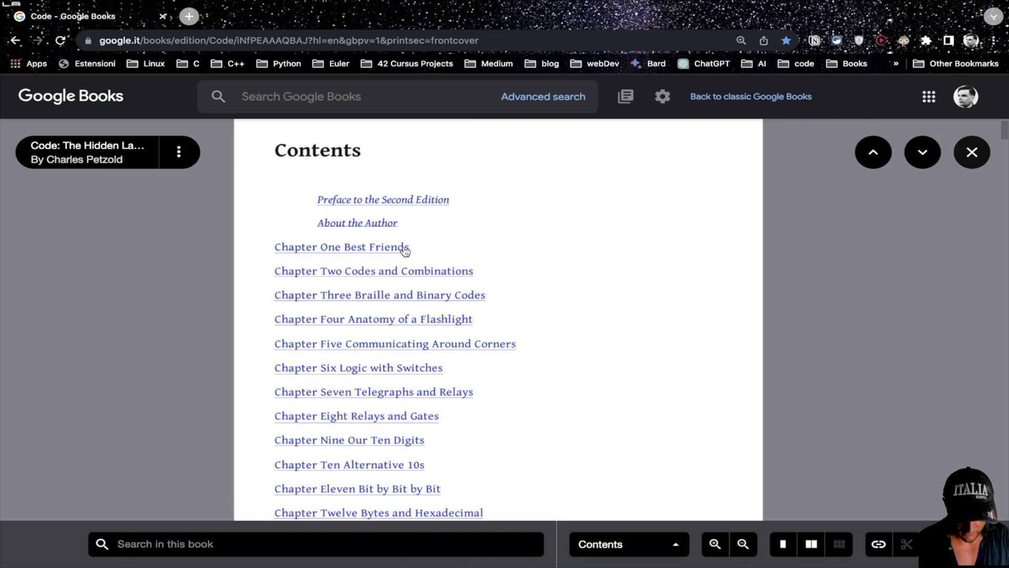
scroll(405, 249, down, 1)
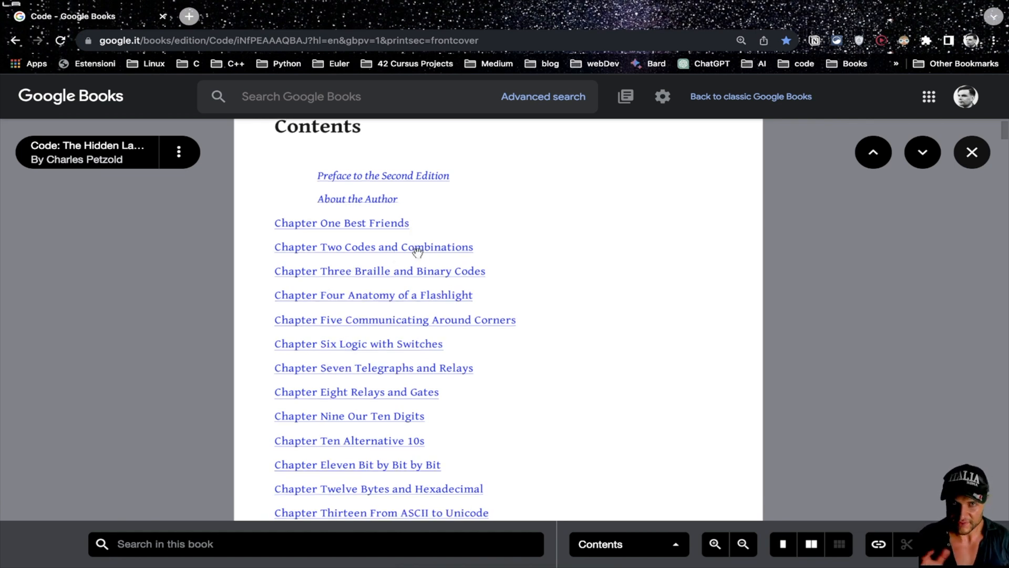
- Read Chapter Two Codes and Combinations, then switch to the But How Do It Know? tab
click(416, 250)
scroll(514, 306, up, 3)
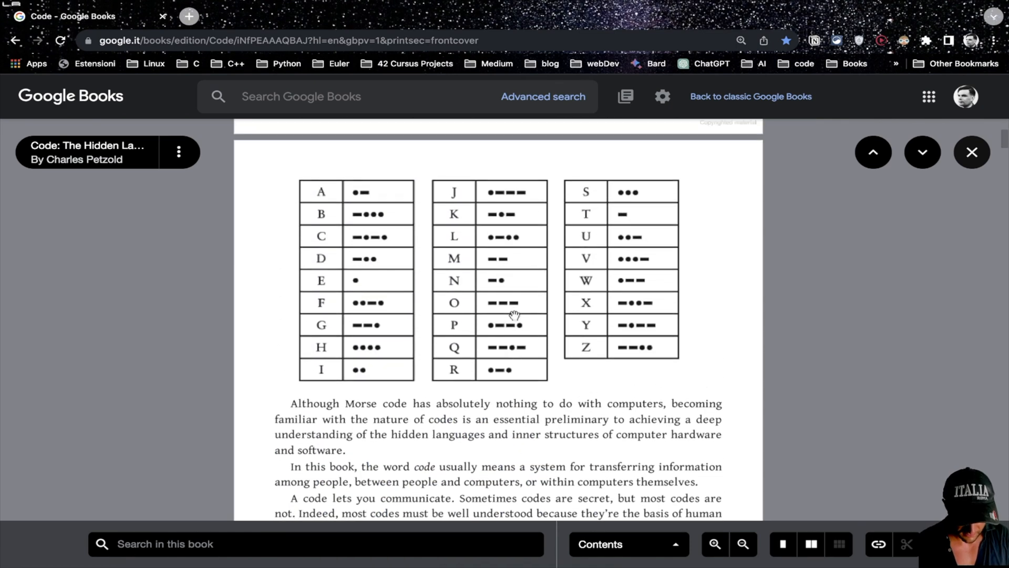
scroll(514, 316, up, 1)
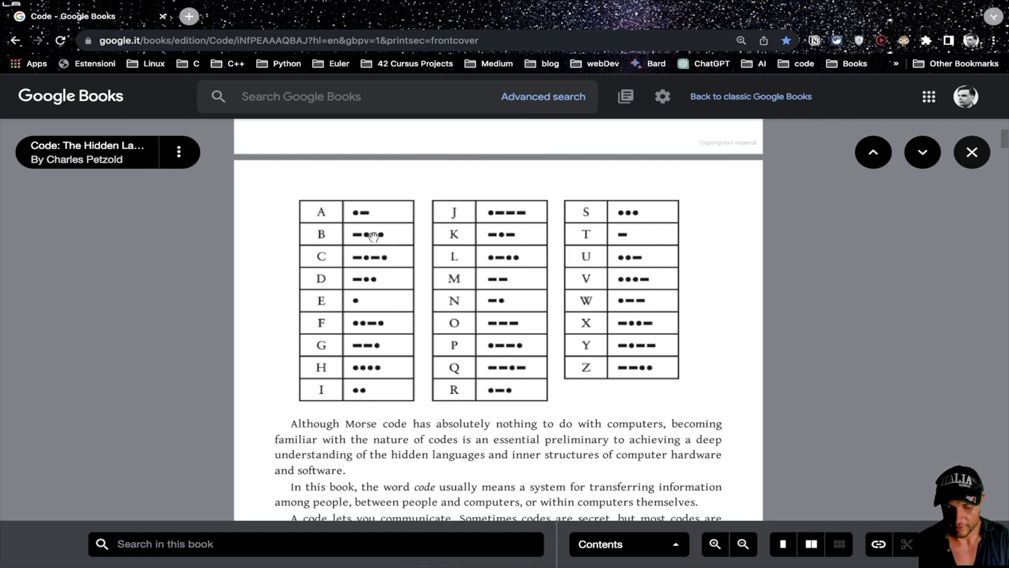
scroll(402, 344, down, 10)
scroll(402, 343, down, 5)
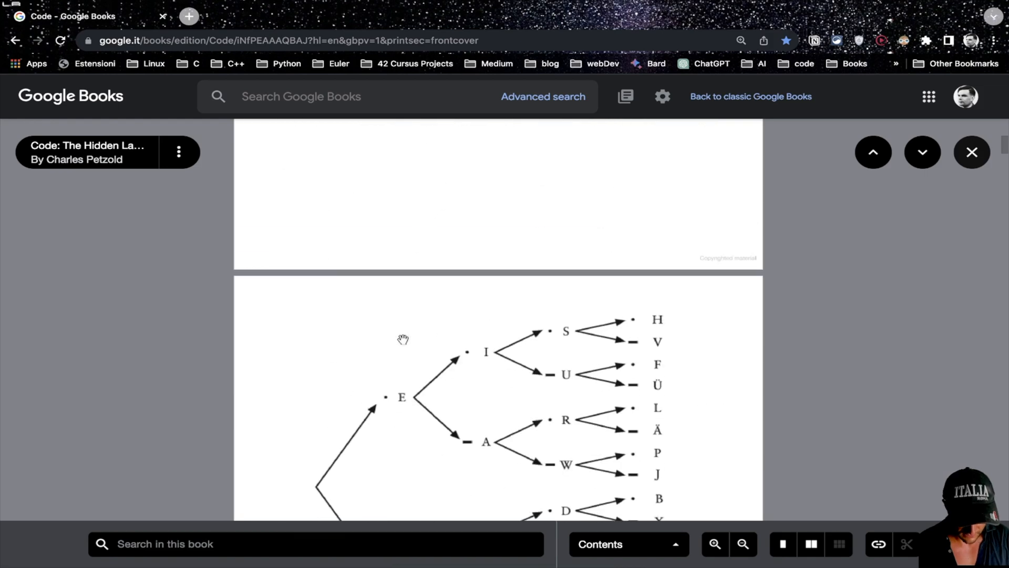
scroll(403, 339, down, 3)
scroll(402, 339, down, 2)
scroll(402, 298, down, 10)
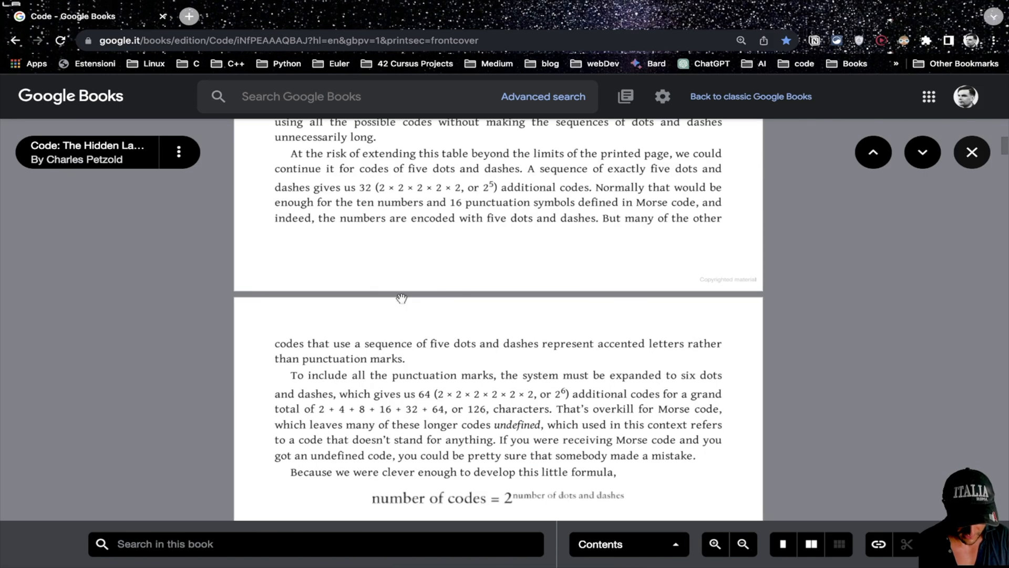
scroll(401, 297, down, 8)
scroll(402, 297, down, 8)
scroll(401, 297, down, 5)
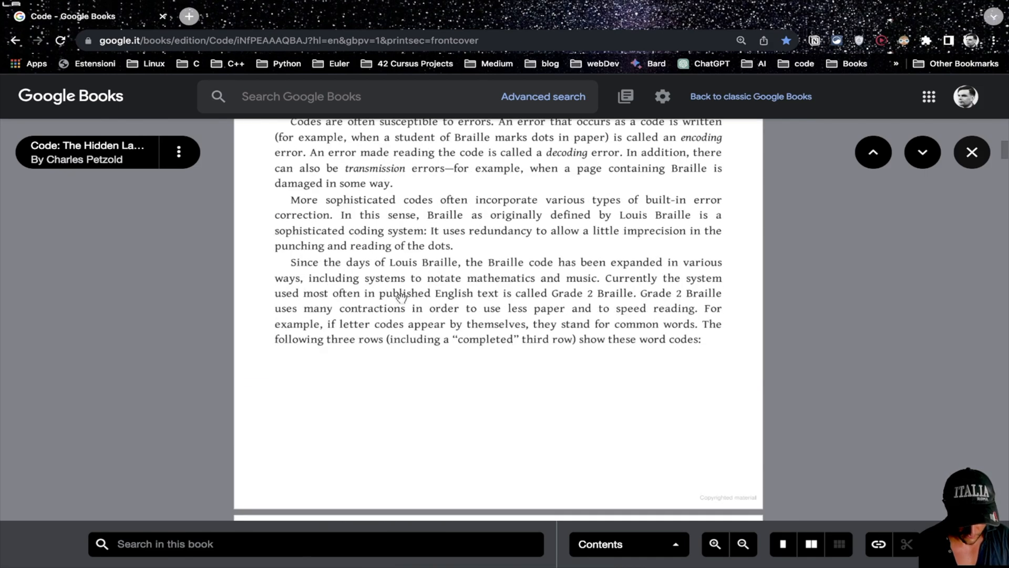
scroll(401, 297, down, 8)
scroll(402, 297, down, 8)
scroll(402, 298, down, 6)
scroll(401, 297, down, 6)
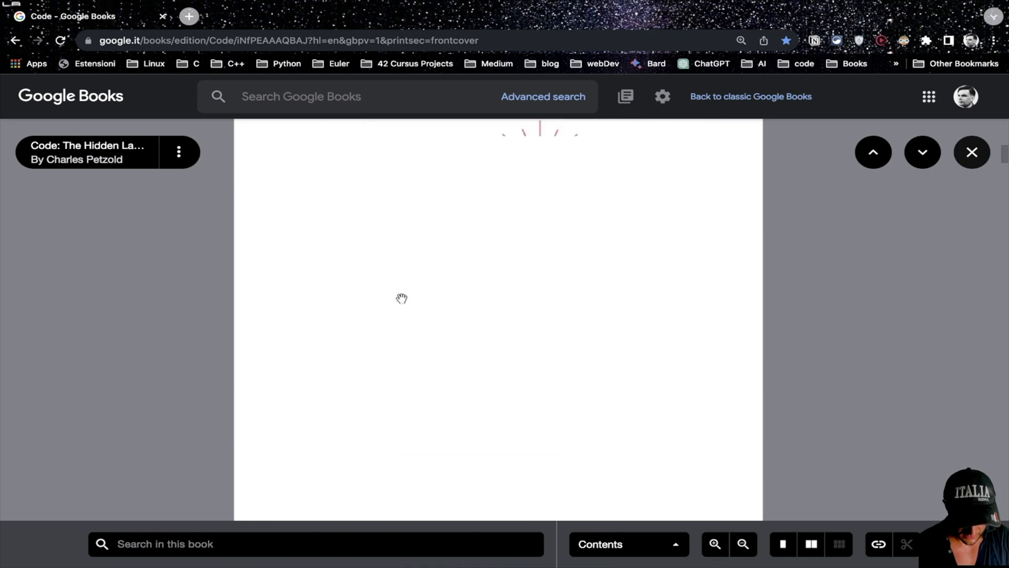
scroll(401, 297, down, 6)
scroll(402, 298, down, 6)
scroll(401, 297, down, 4)
scroll(401, 298, down, 4)
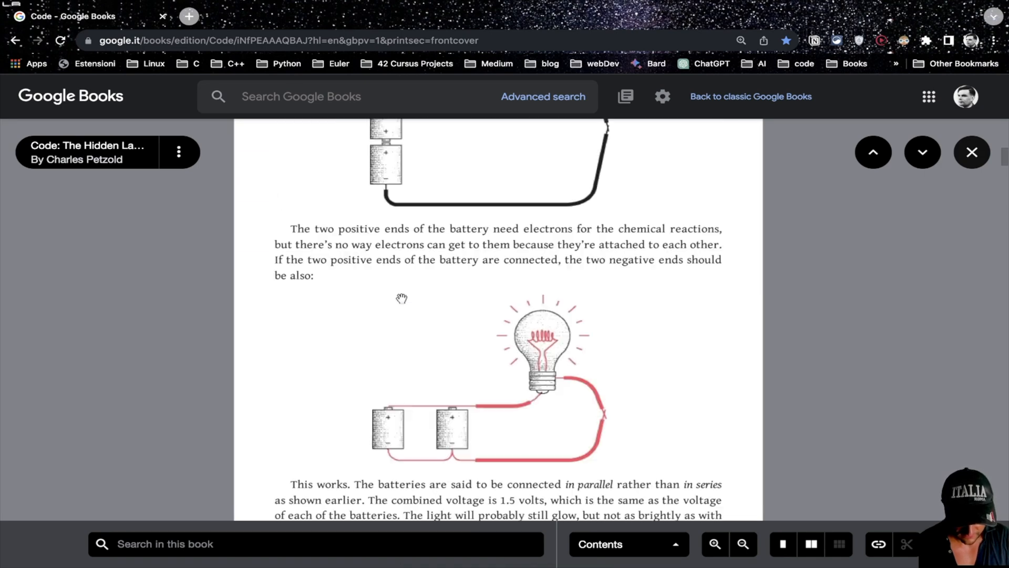
scroll(402, 297, down, 8)
scroll(401, 297, down, 4)
scroll(401, 297, down, 6)
scroll(401, 298, down, 5)
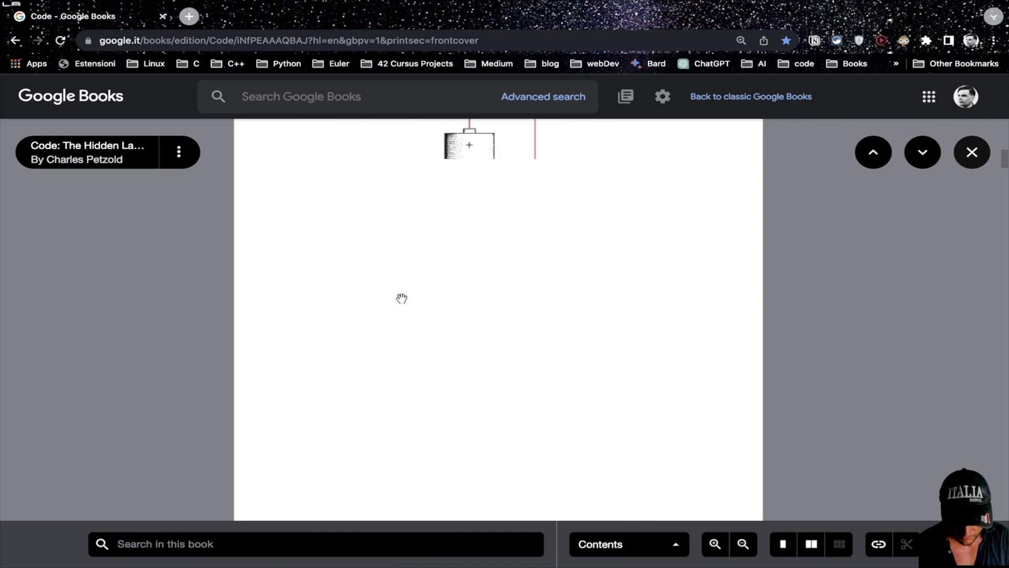
scroll(401, 297, down, 8)
scroll(401, 297, down, 5)
scroll(402, 298, down, 6)
scroll(401, 297, down, 5)
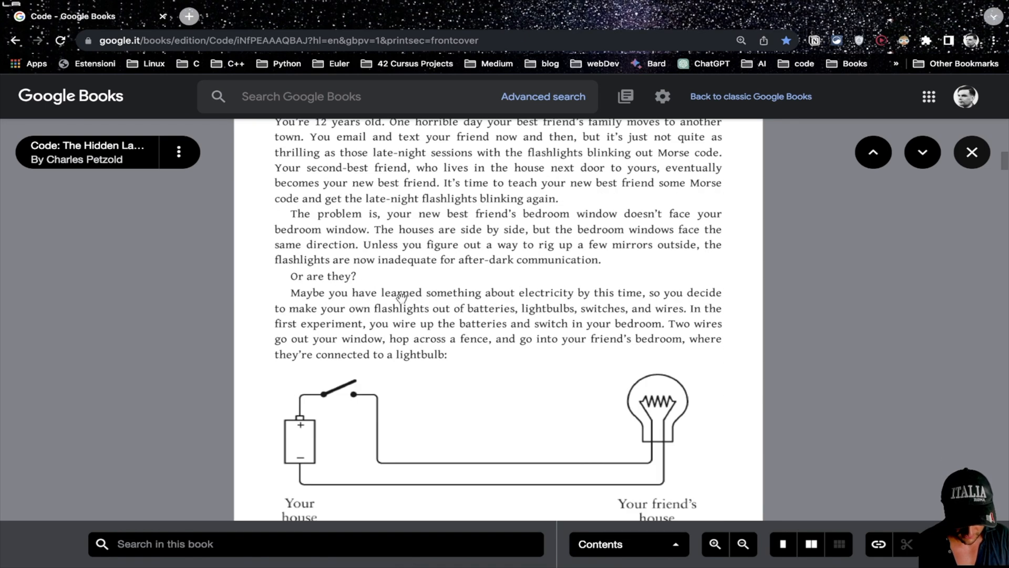
scroll(401, 298, down, 6)
scroll(401, 297, down, 4)
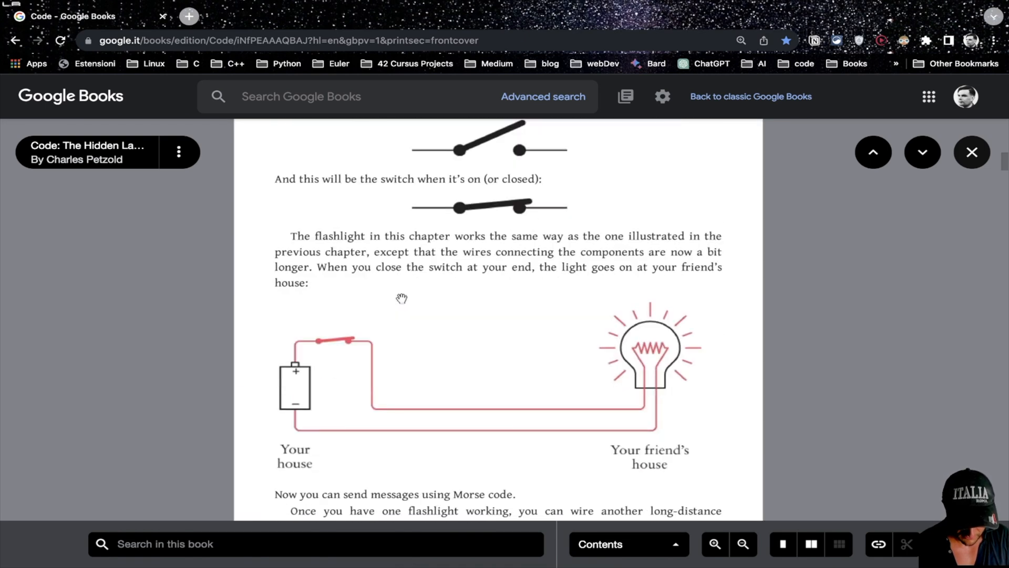
scroll(401, 297, down, 5)
scroll(500, 349, down, 10)
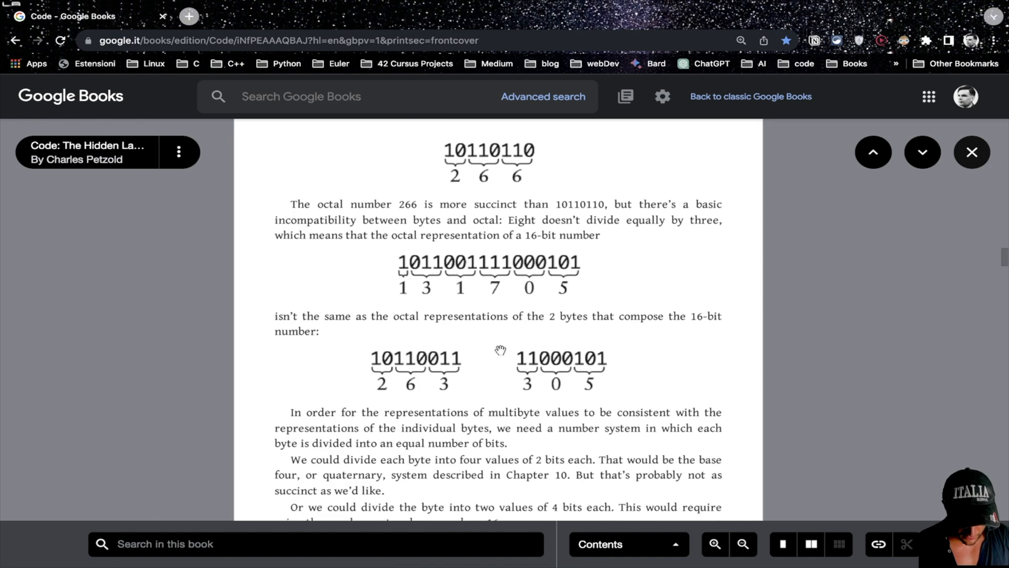
scroll(500, 349, down, 2)
scroll(500, 350, down, 8)
scroll(499, 349, down, 5)
scroll(500, 349, down, 5)
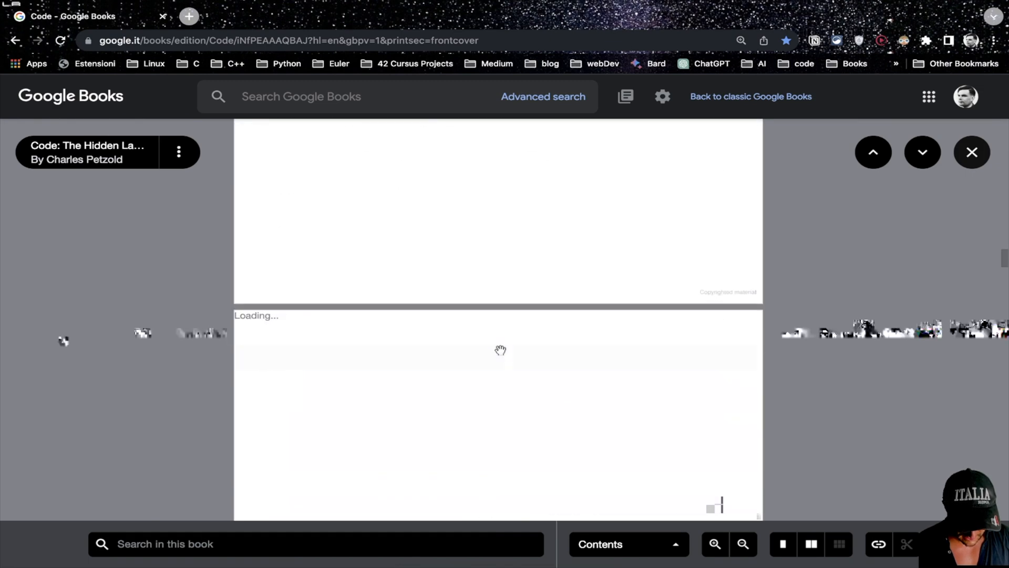
scroll(500, 349, down, 3)
scroll(499, 349, up, 5)
scroll(355, 315, up, 2)
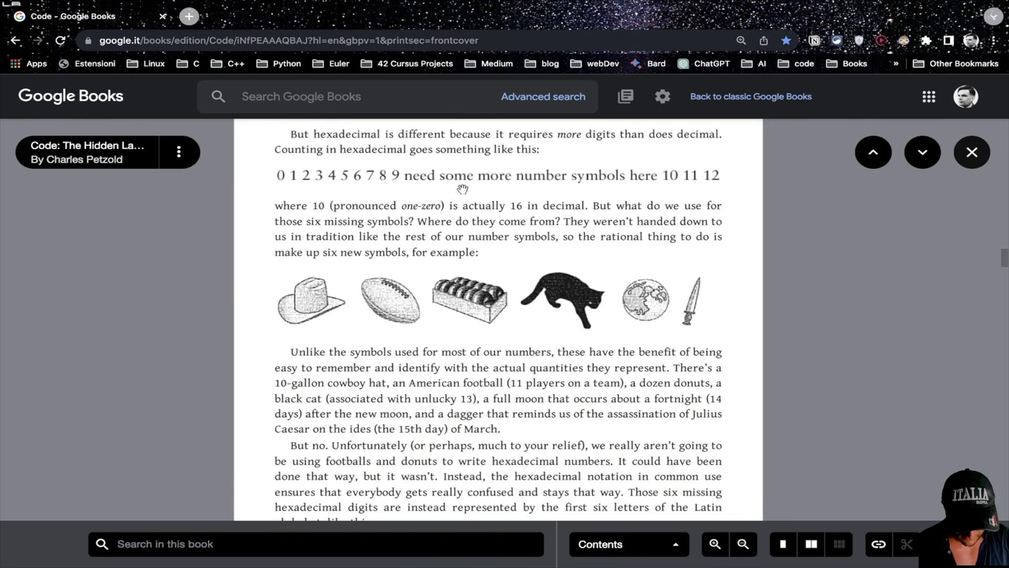
scroll(483, 253, up, 3)
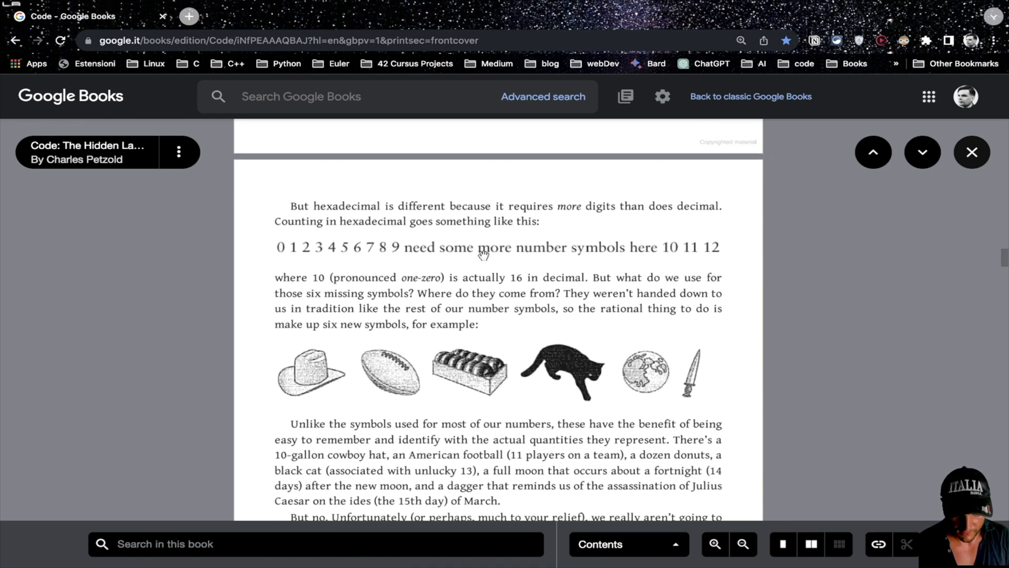
scroll(482, 252, up, 2)
scroll(448, 352, down, 3)
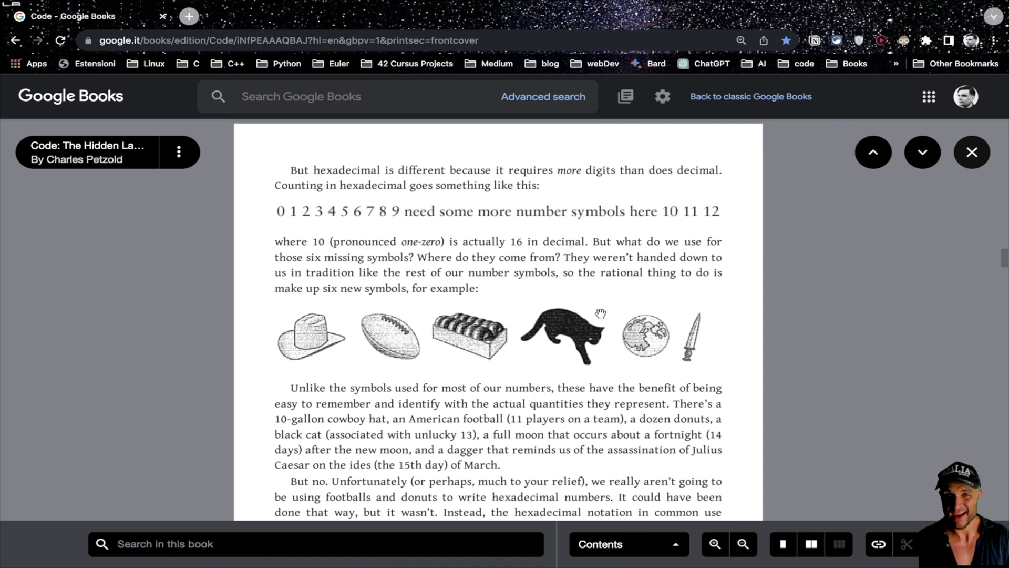
scroll(600, 315, down, 8)
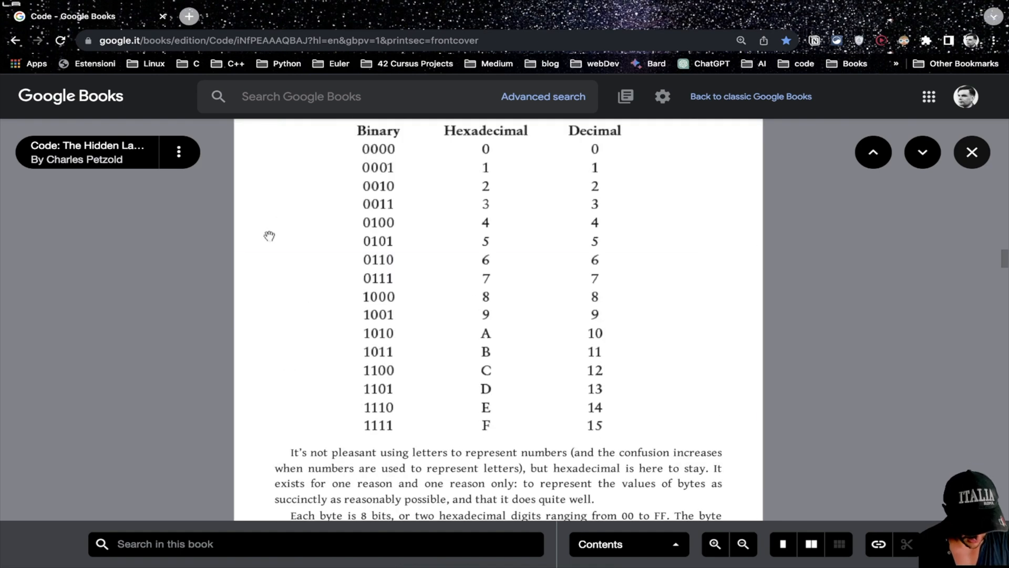
scroll(564, 320, down, 10)
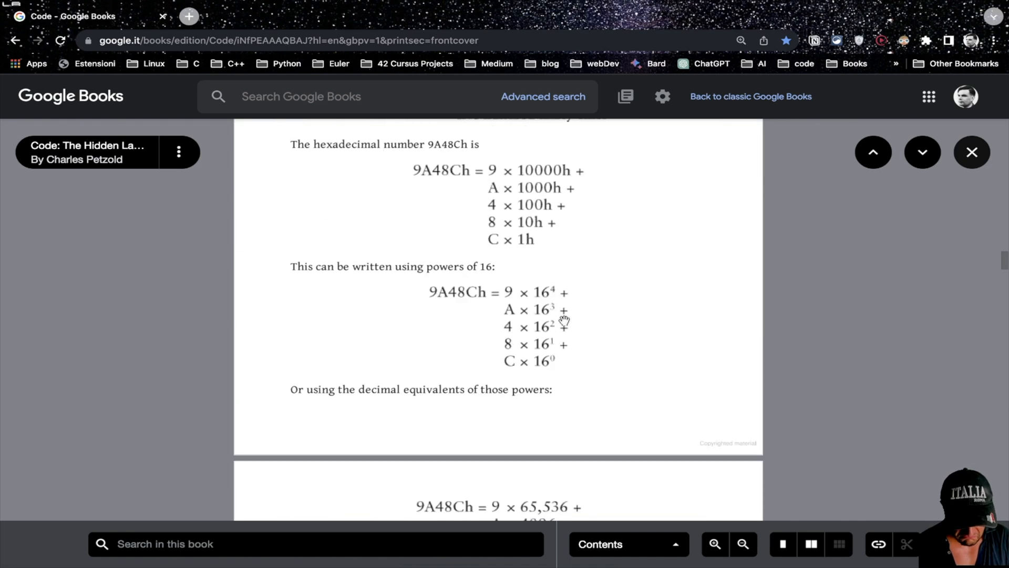
scroll(564, 319, down, 8)
scroll(564, 319, up, 2)
scroll(564, 319, up, 8)
scroll(563, 339, up, 10)
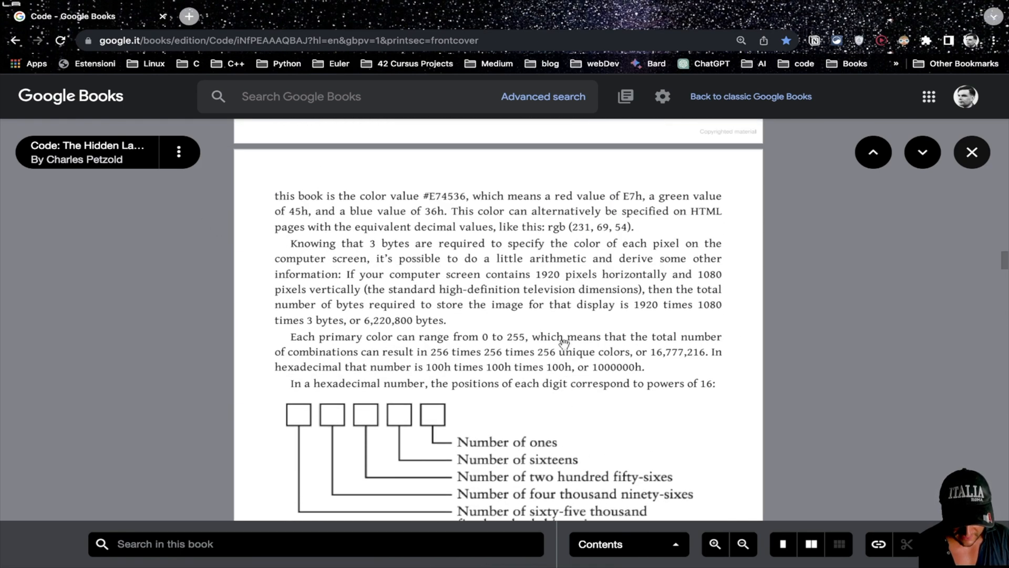
scroll(563, 340, up, 3)
scroll(564, 341, up, 8)
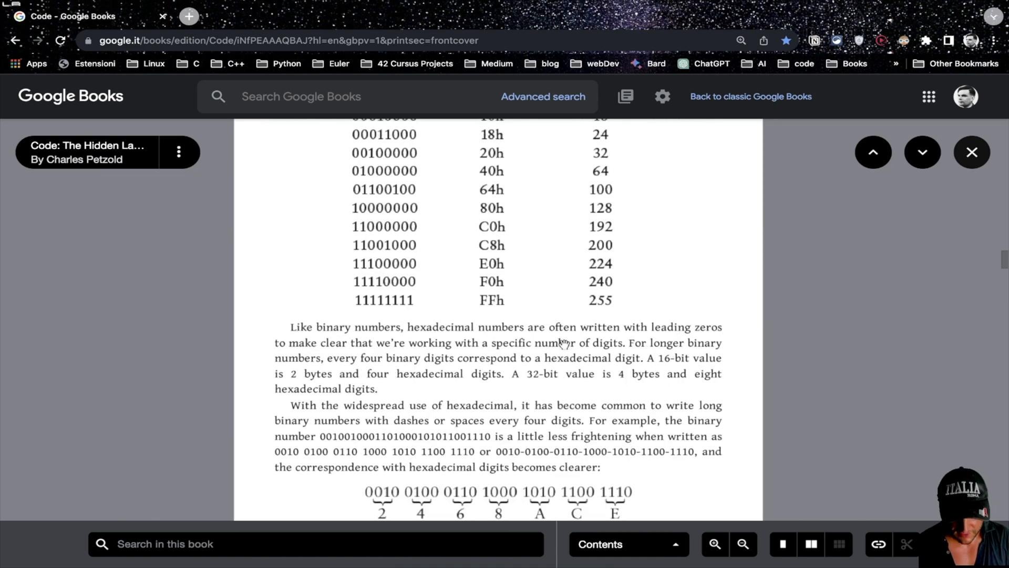
scroll(564, 343, up, 6)
scroll(564, 342, up, 5)
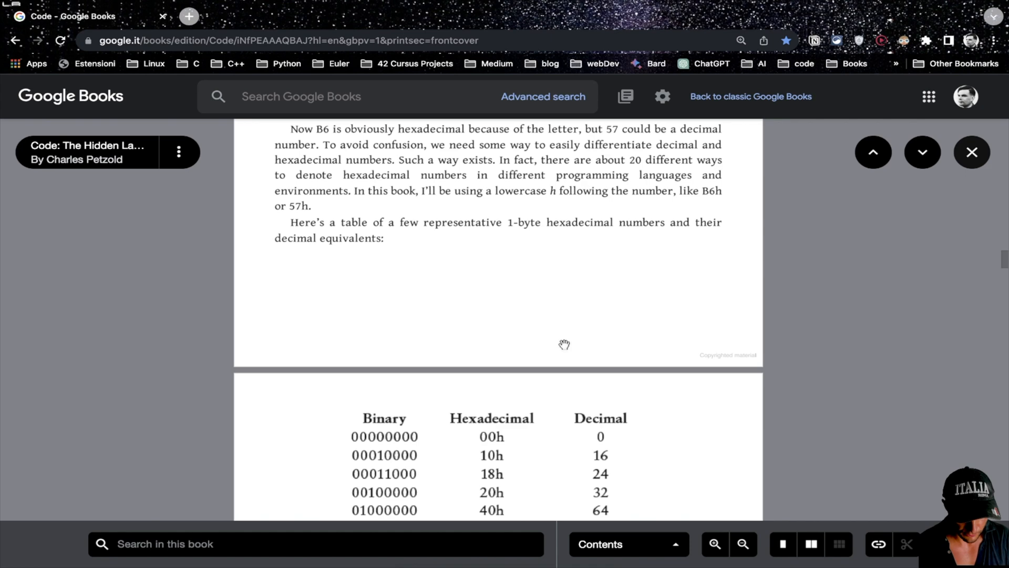
drag(1005, 261, 1004, 175)
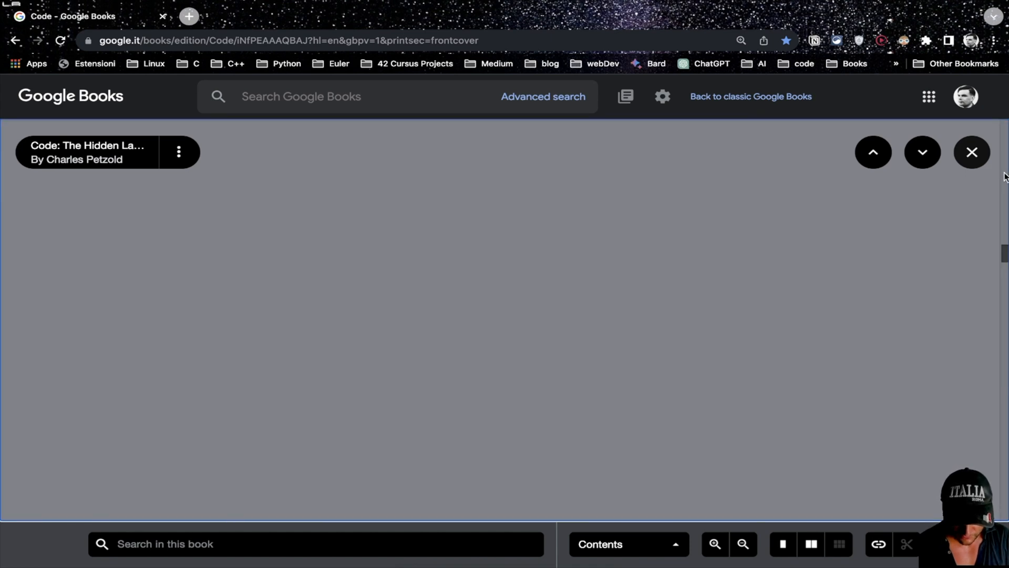
scroll(649, 241, down, 3)
scroll(649, 242, down, 3)
key(ctrl+Tab)
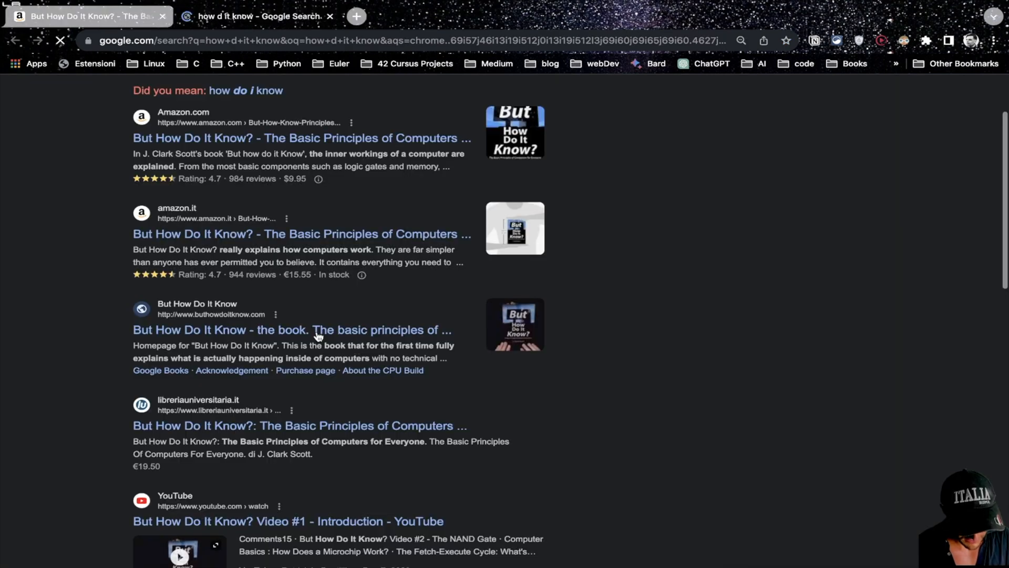
- Open the buthowdoitknow.com CPU build project page and enlarge its first video
click(352, 213)
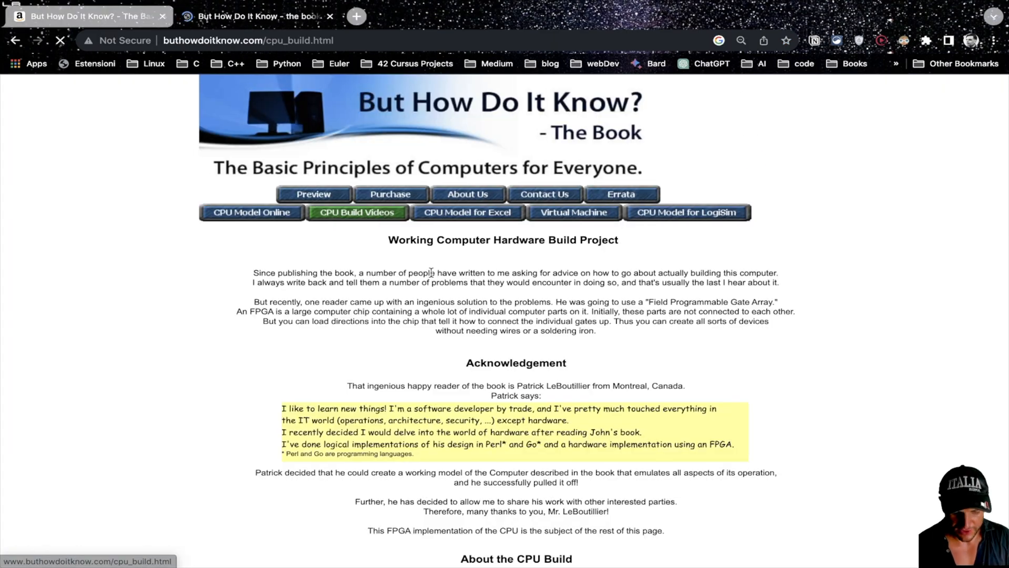
scroll(523, 325, down, 5)
scroll(523, 325, down, 5)
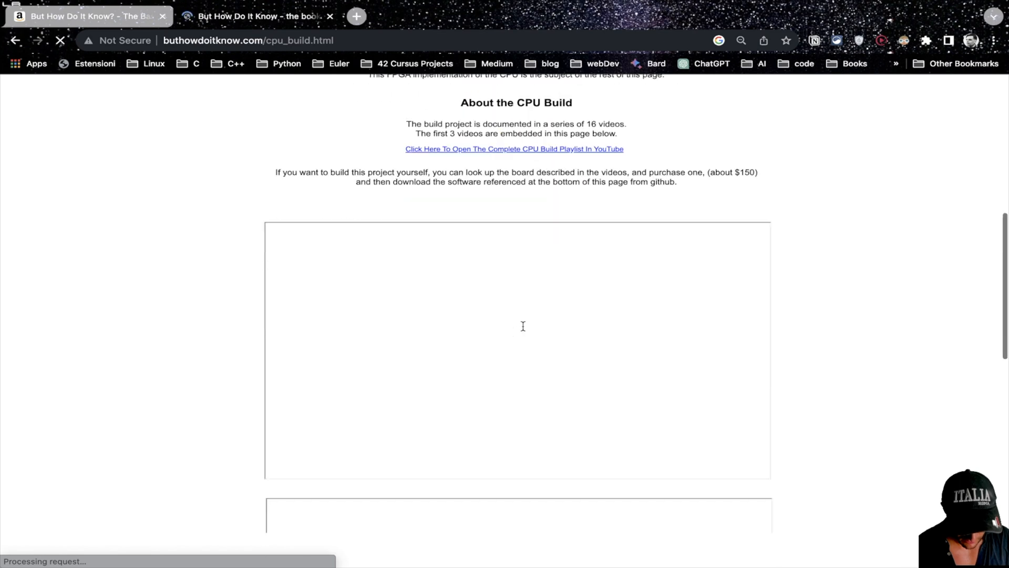
scroll(522, 324, down, 3)
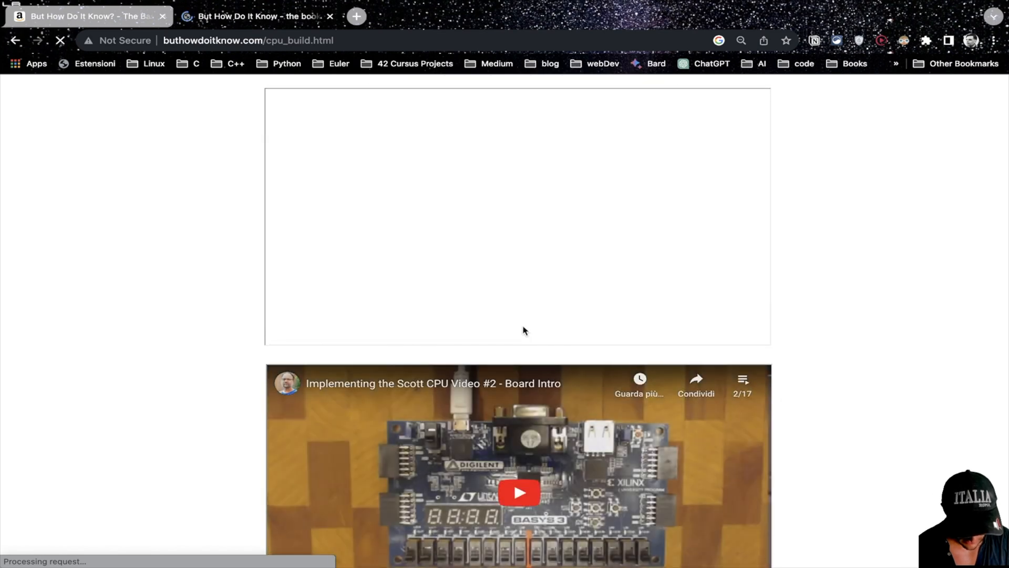
scroll(524, 329, up, 1)
key(ctrl+plus)
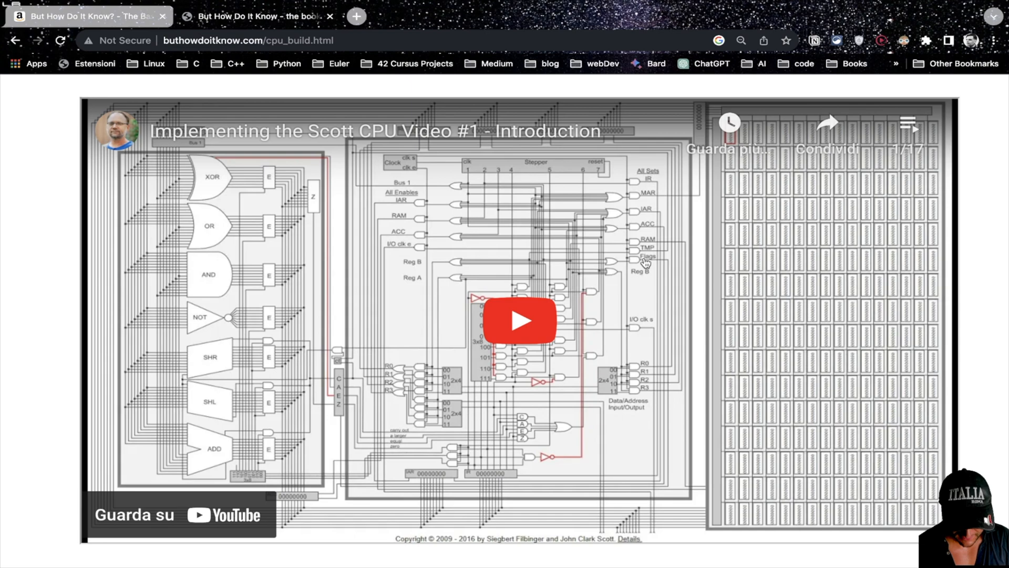
scroll(645, 262, up, 8)
scroll(645, 262, up, 2)
scroll(645, 263, up, 6)
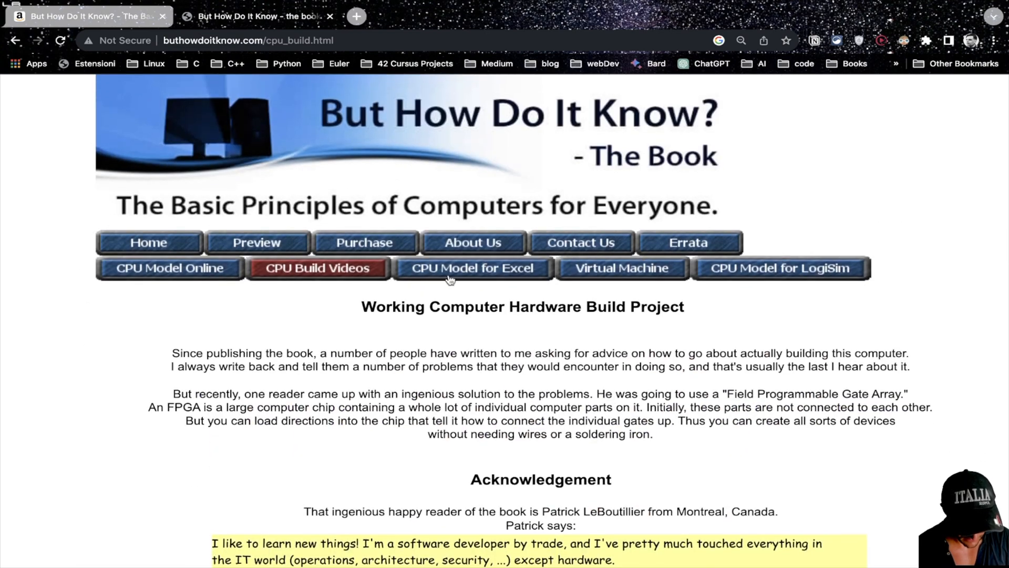
- Open the online model of the book's CPU to view the full diagram
click(186, 268)
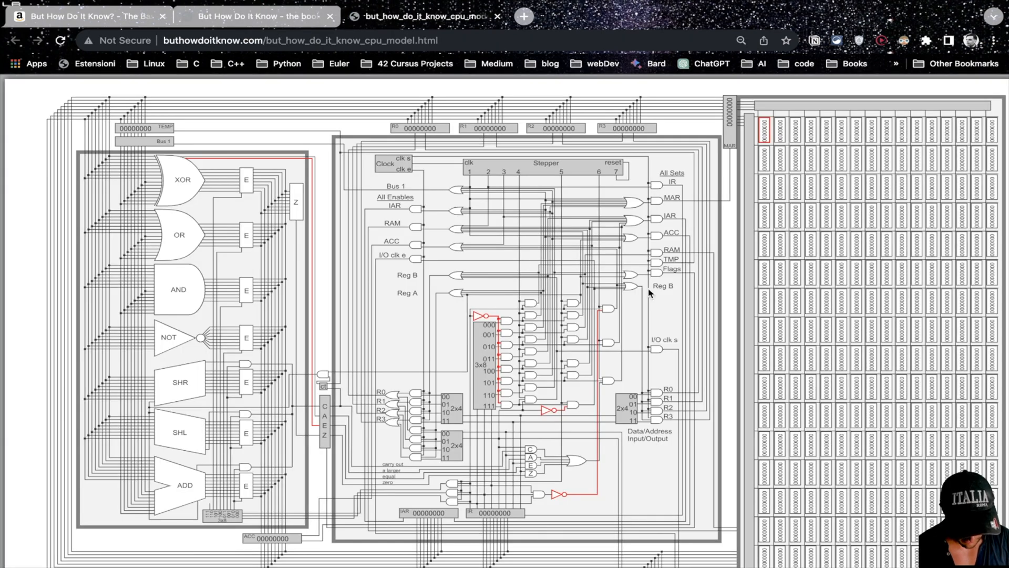
scroll(638, 319, up, 3)
scroll(638, 319, down, 3)
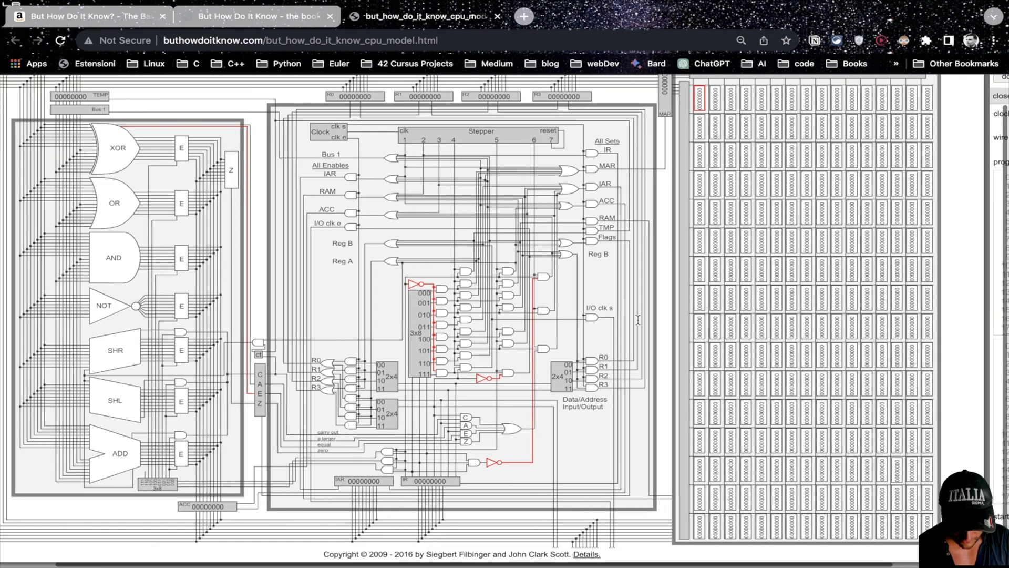
scroll(781, 322, up, 1)
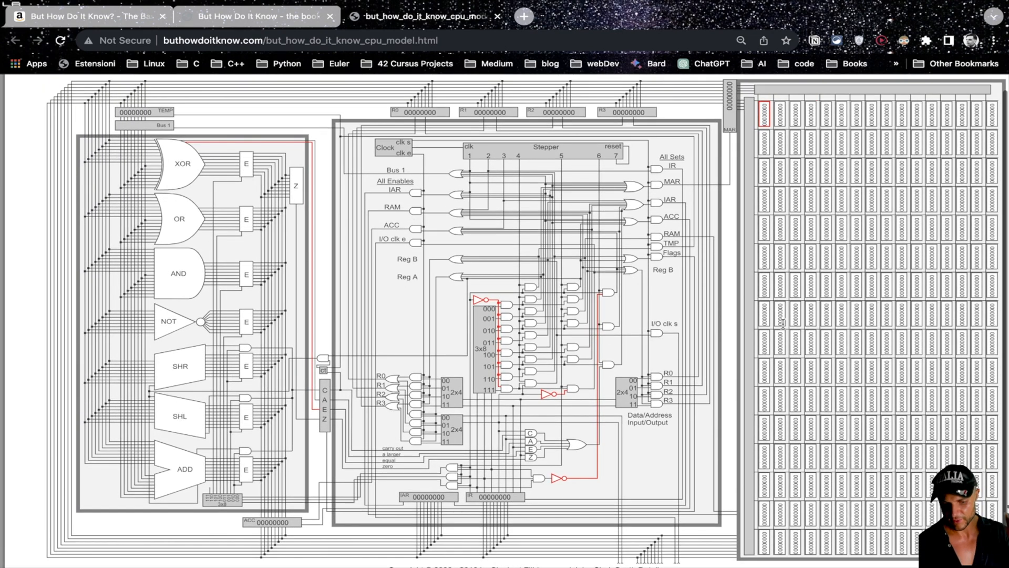
scroll(781, 322, up, 1)
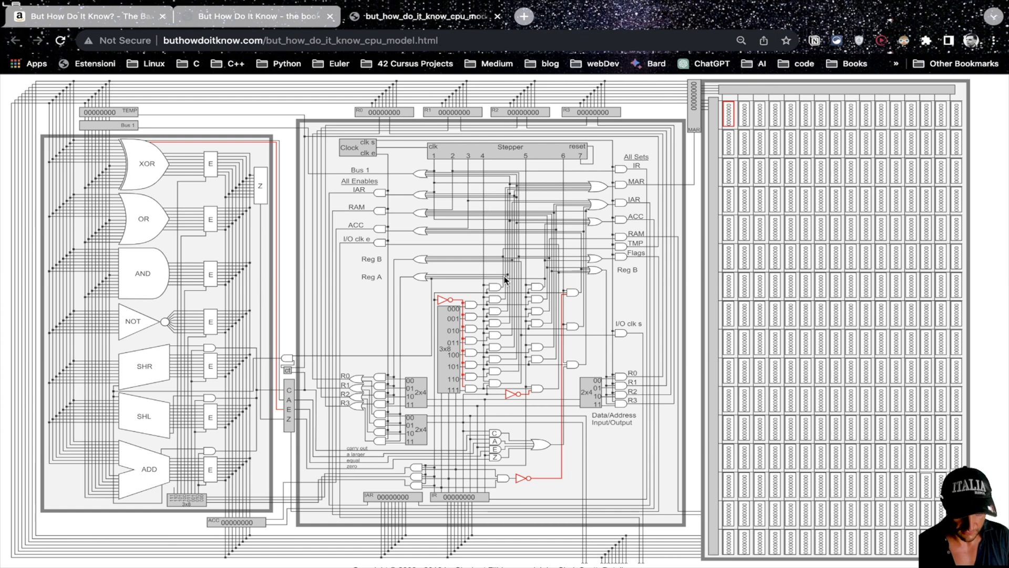
- Close the CPU model and book introduction tabs to return to the Kindle sample
click(498, 16)
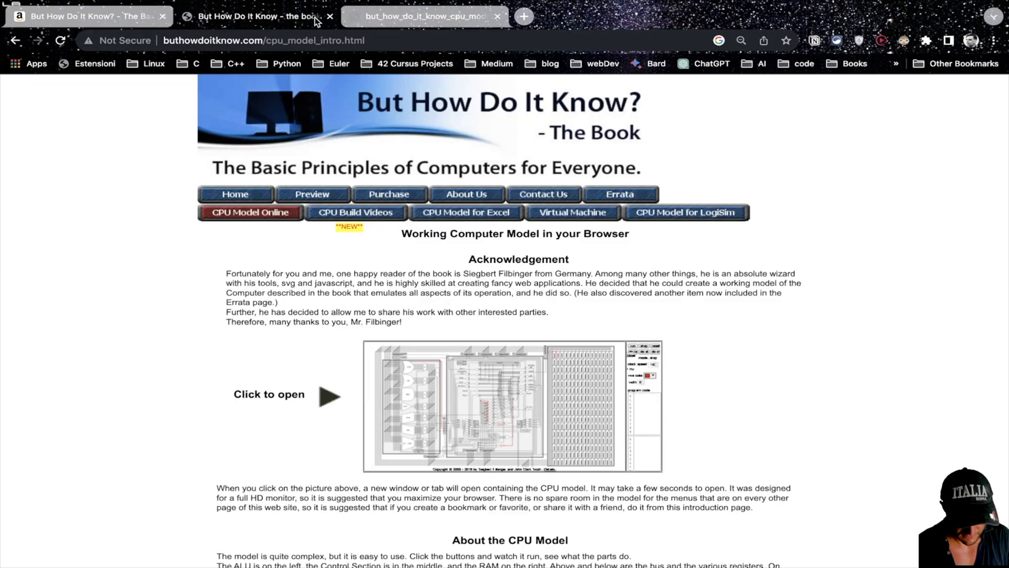
click(330, 16)
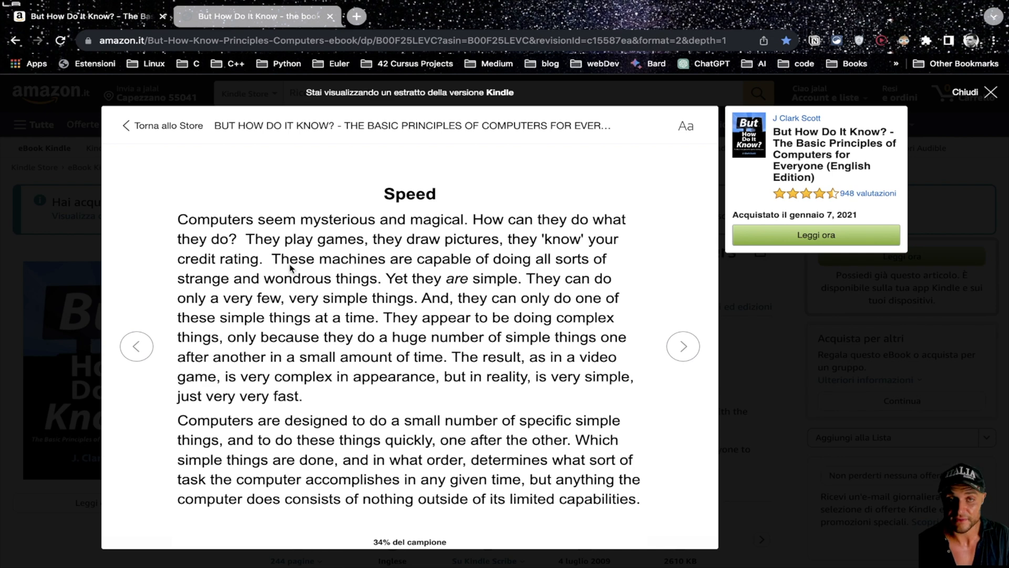
- Page forward through the But How Do It Know? Kindle sample to about 61%
click(683, 347)
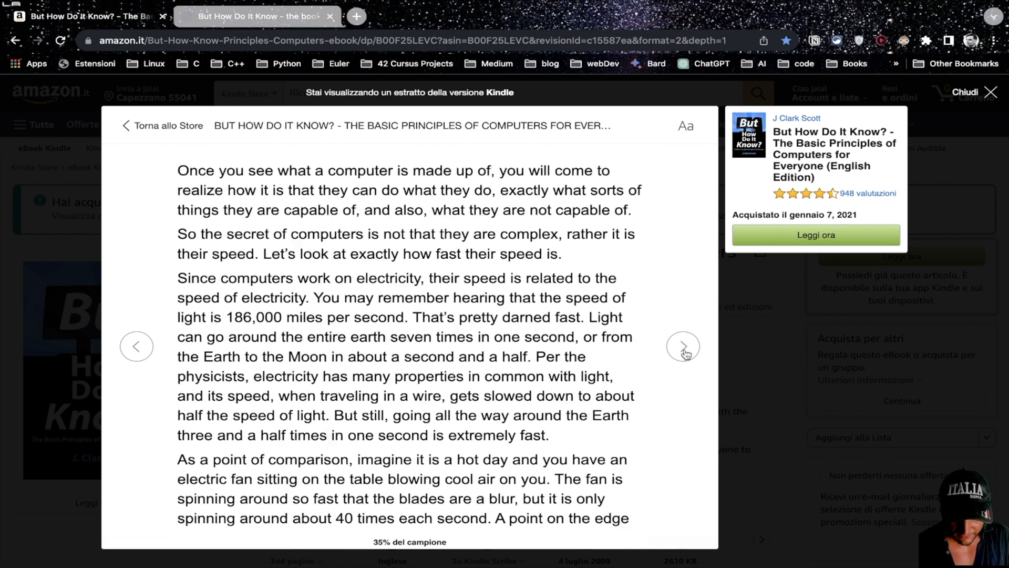
click(683, 347)
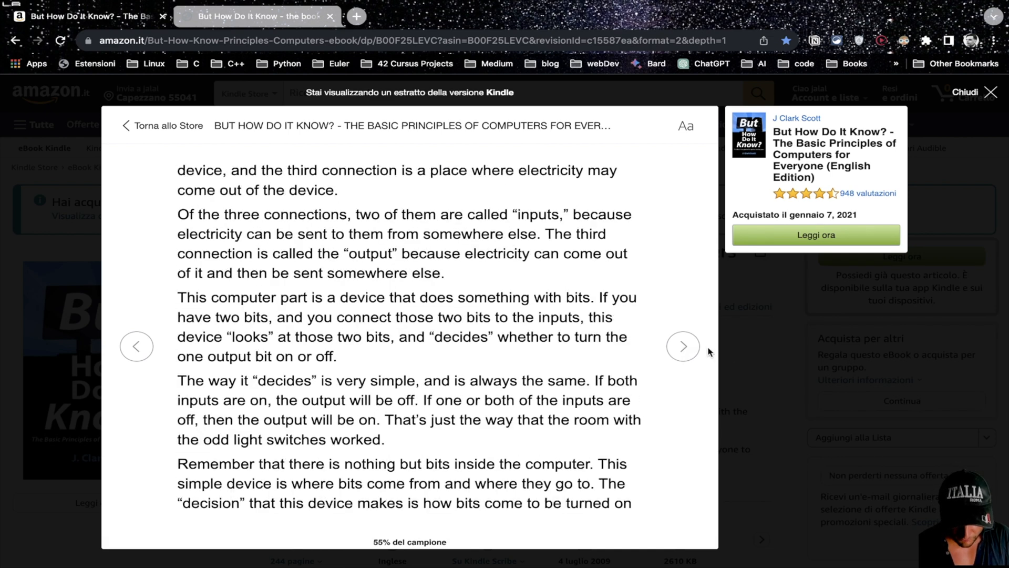
click(683, 348)
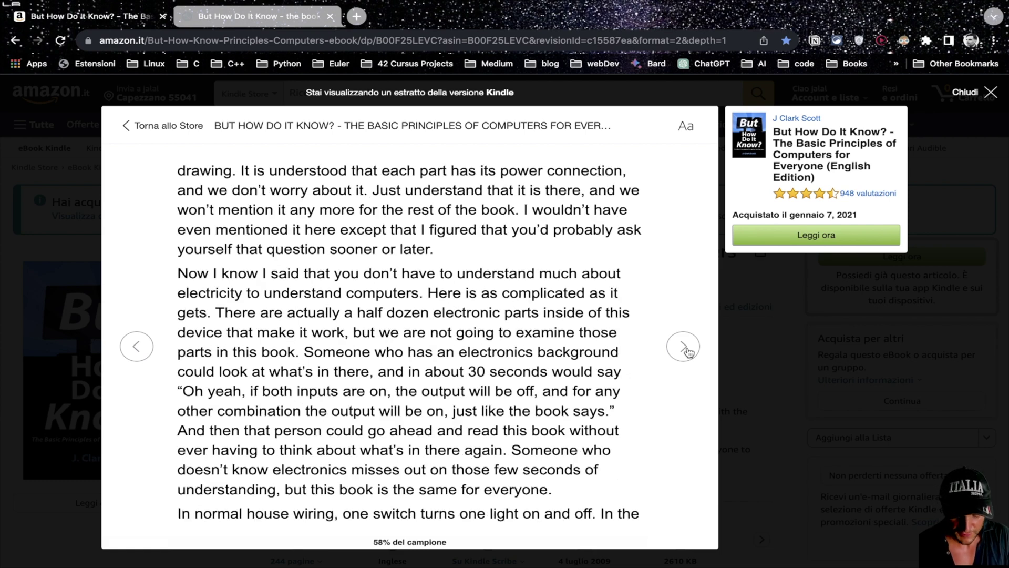
click(688, 351)
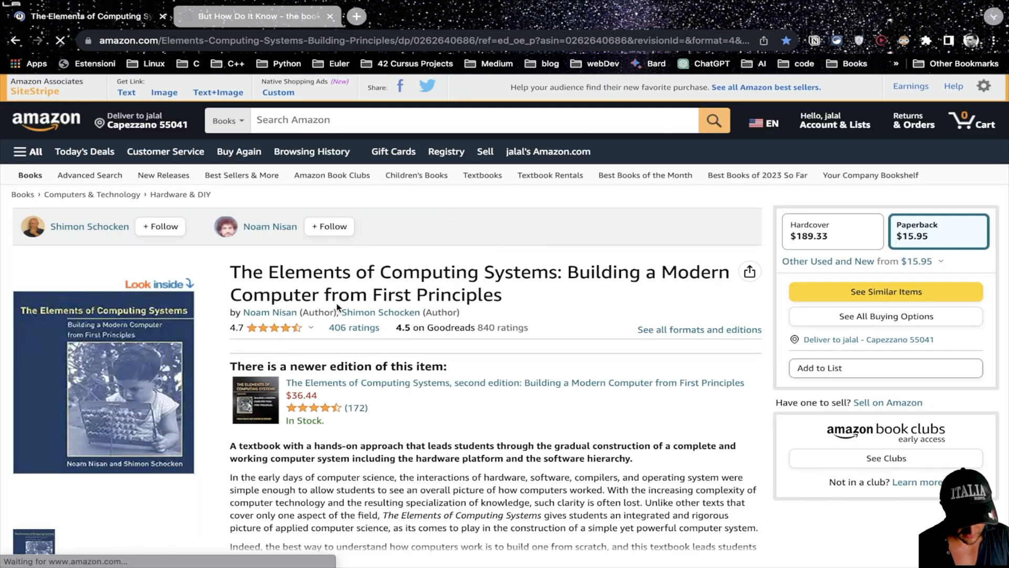
scroll(337, 303, down, 3)
scroll(337, 303, down, 1)
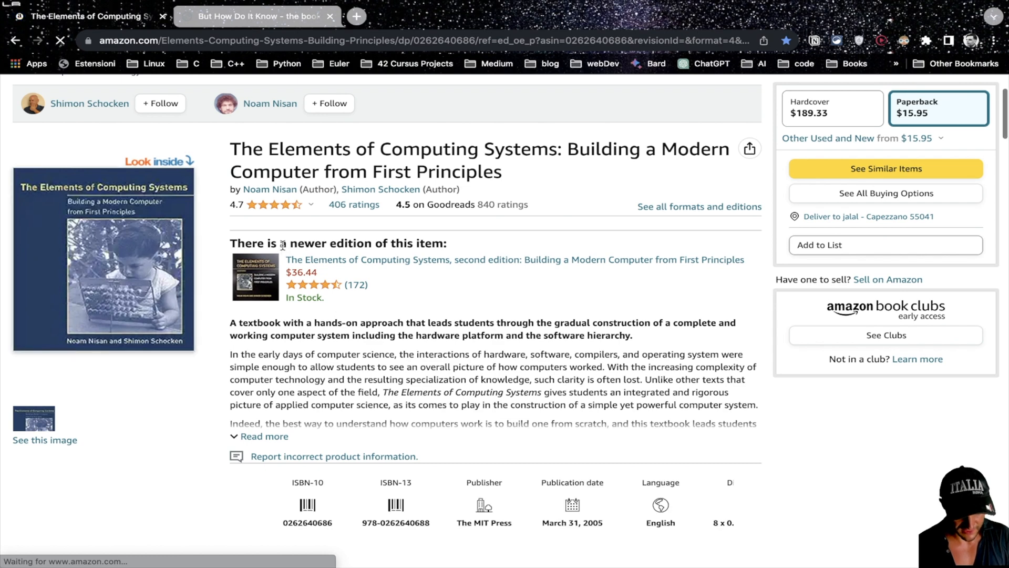
scroll(282, 244, up, 3)
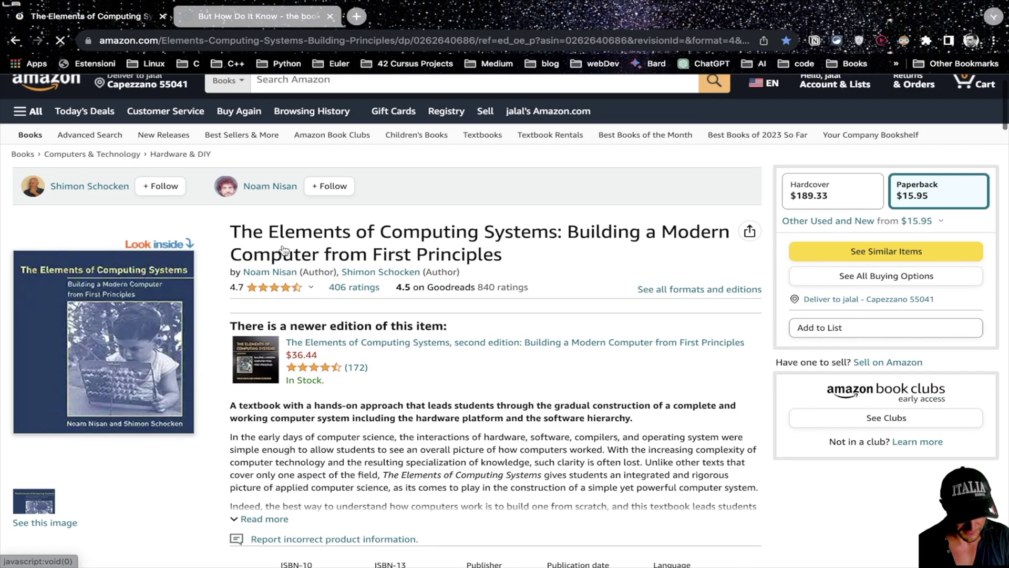
- Open the Look Inside sample of The Elements of Computing Systems paperback
click(169, 249)
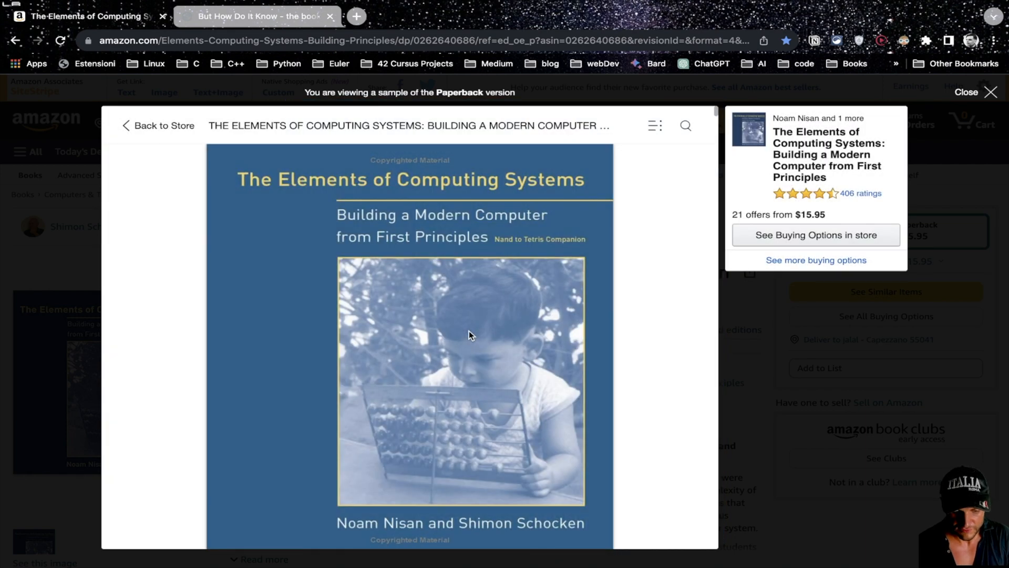
scroll(469, 330, down, 5)
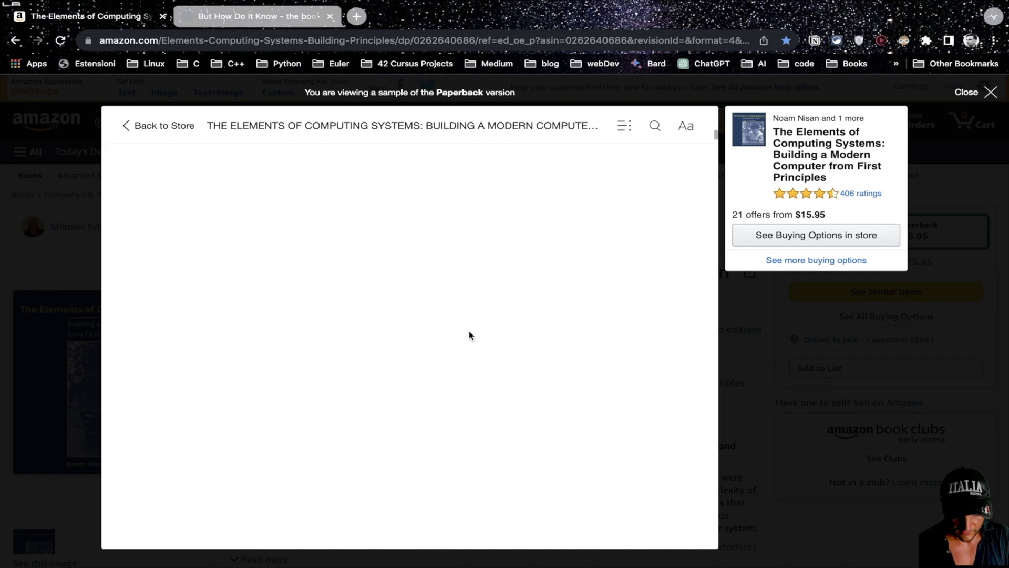
scroll(469, 330, down, 5)
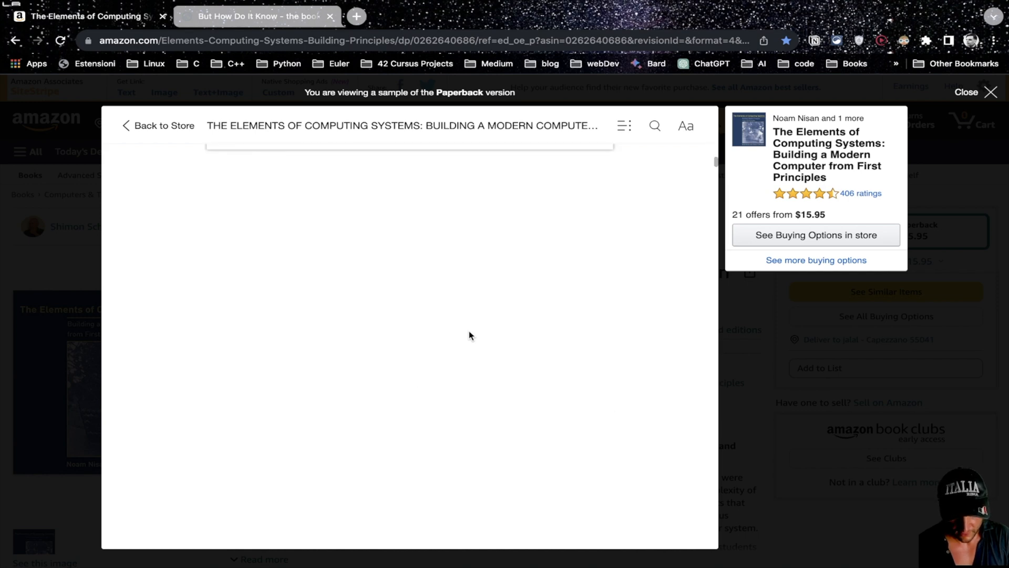
scroll(470, 330, down, 5)
scroll(469, 330, down, 5)
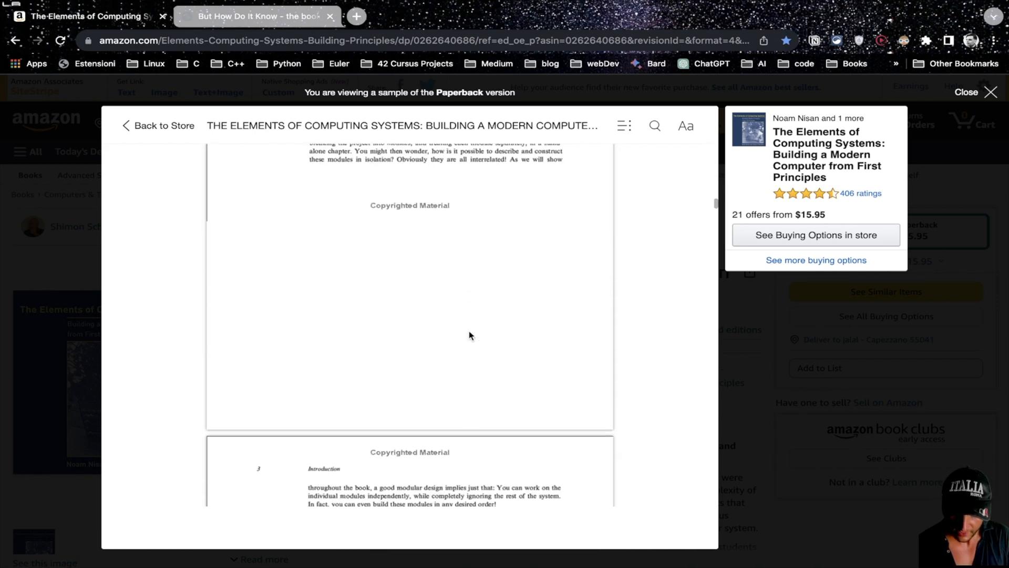
scroll(469, 331, down, 5)
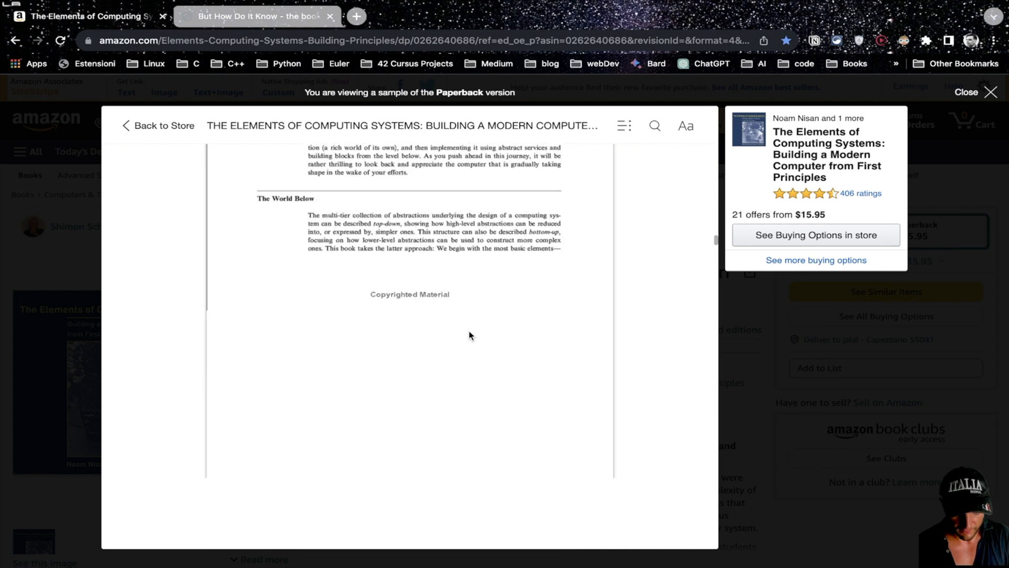
scroll(469, 330, down, 5)
scroll(469, 331, down, 5)
scroll(469, 331, down, 5)
scroll(469, 330, down, 5)
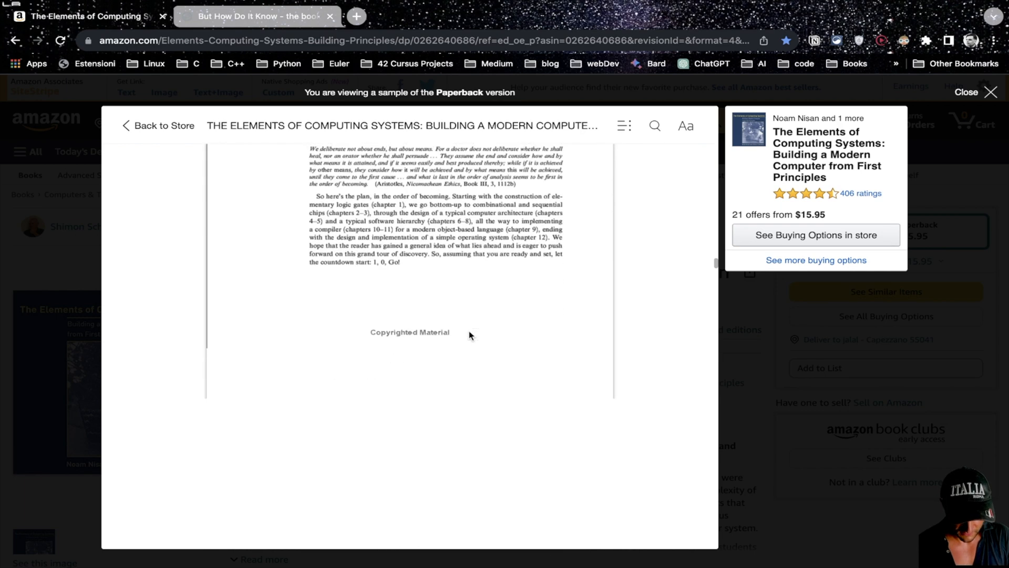
scroll(469, 331, down, 5)
scroll(469, 330, down, 5)
scroll(469, 330, down, 5)
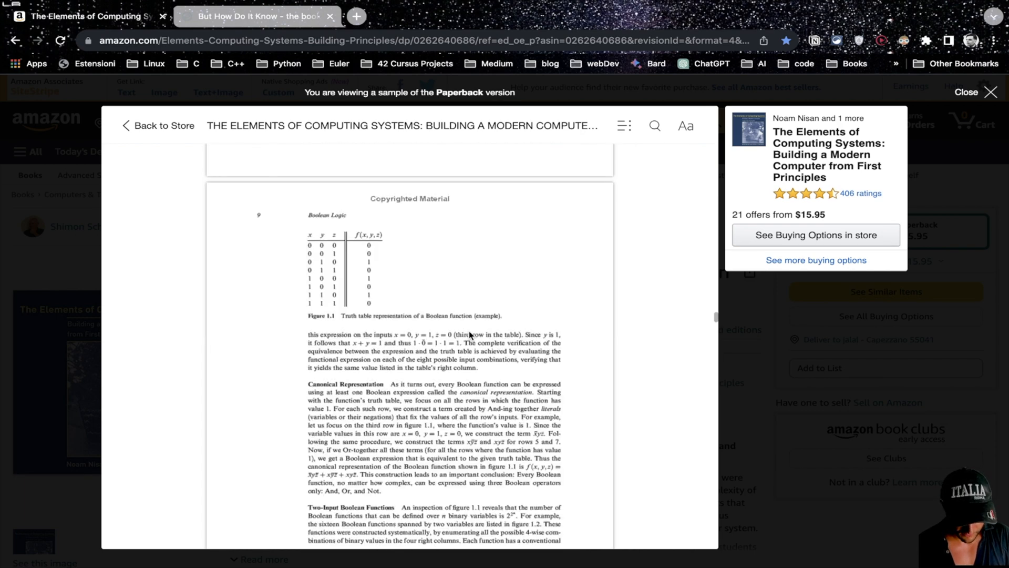
scroll(469, 330, up, 3)
scroll(469, 330, up, 3)
scroll(469, 335, down, 3)
scroll(469, 335, down, 3)
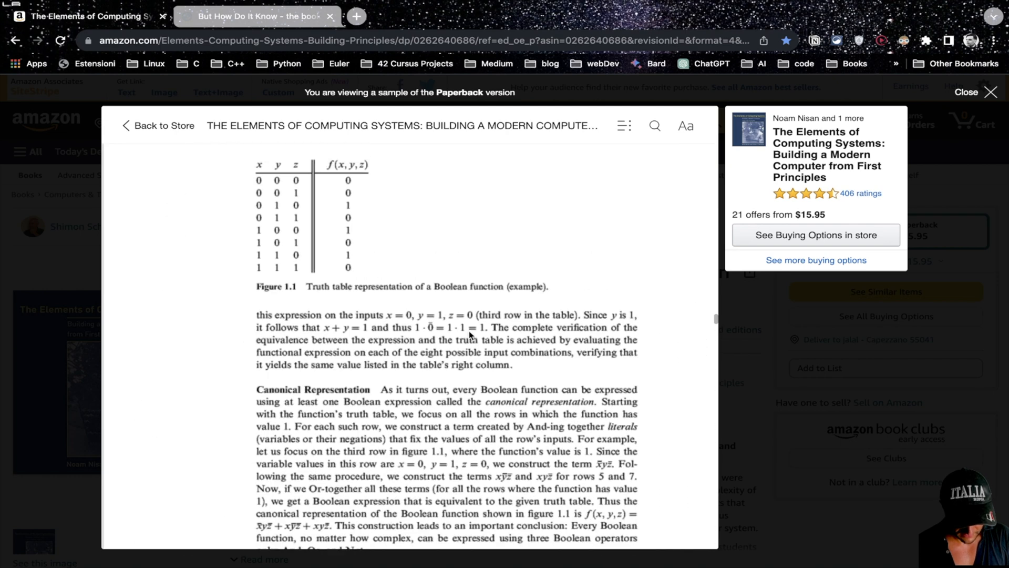
scroll(469, 335, down, 5)
scroll(469, 335, down, 5)
scroll(470, 335, down, 3)
scroll(469, 335, down, 2)
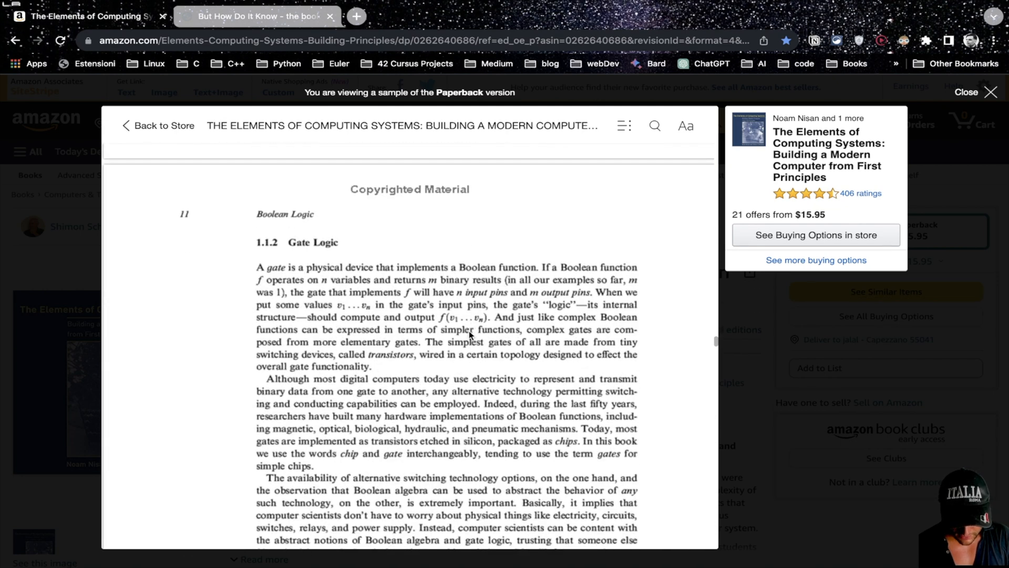
scroll(469, 335, up, 3)
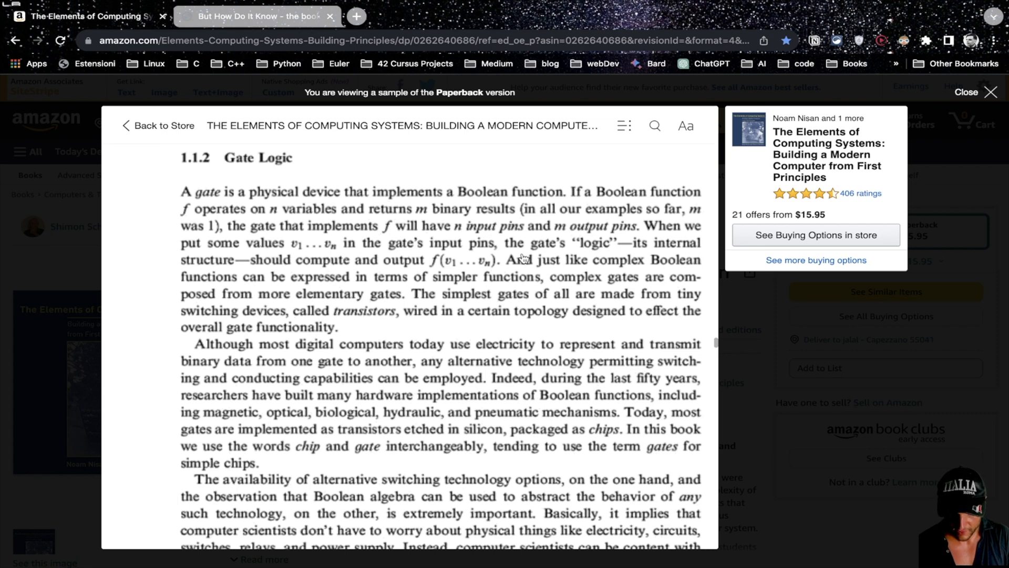
scroll(523, 259, down, 5)
scroll(524, 259, down, 3)
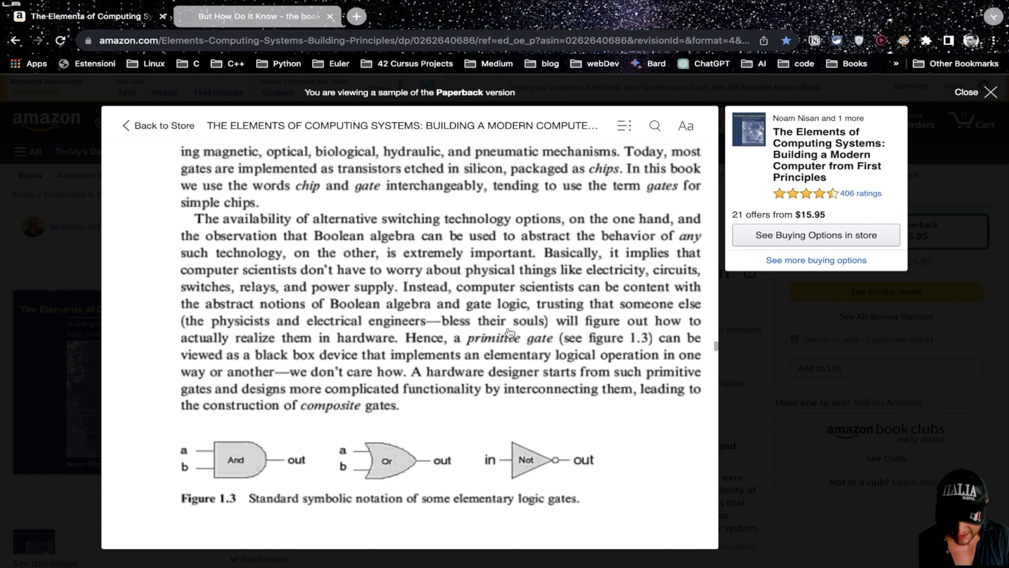
scroll(509, 336, down, 2)
scroll(508, 335, down, 4)
scroll(509, 335, down, 3)
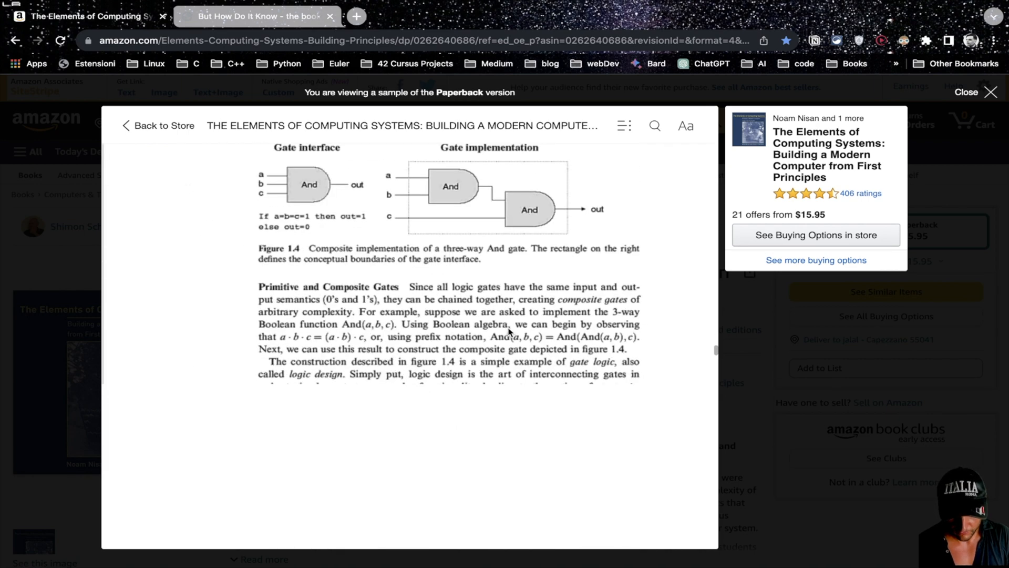
scroll(509, 331, down, 3)
scroll(509, 331, down, 3)
scroll(508, 332, down, 4)
scroll(509, 331, down, 4)
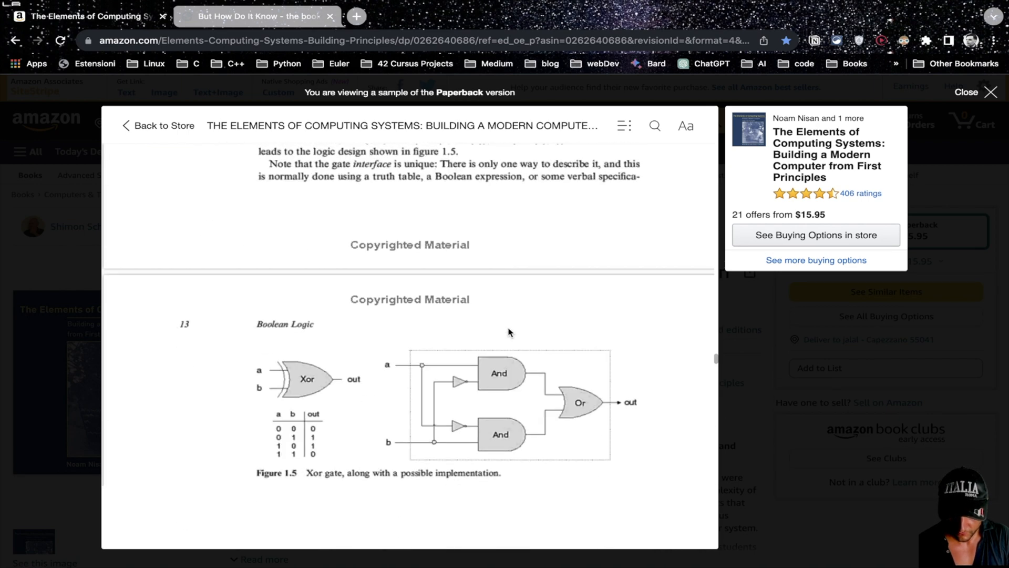
scroll(509, 331, down, 4)
scroll(509, 332, down, 2)
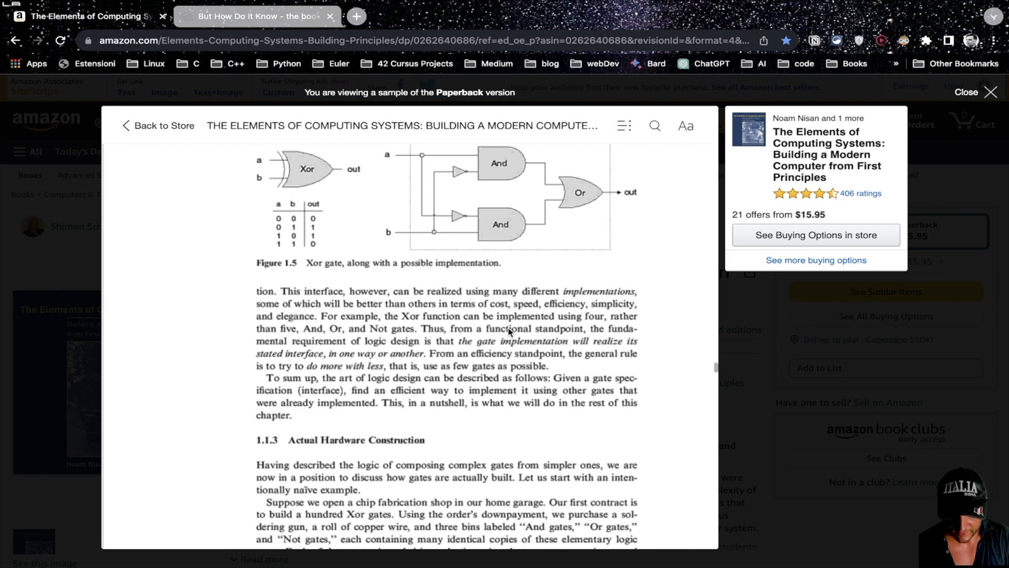
scroll(509, 332, up, 1)
- Read the Boolean Expressions section with its Xor figure, then close the sample
key(ctrl+plus)
key(ctrl+plus)
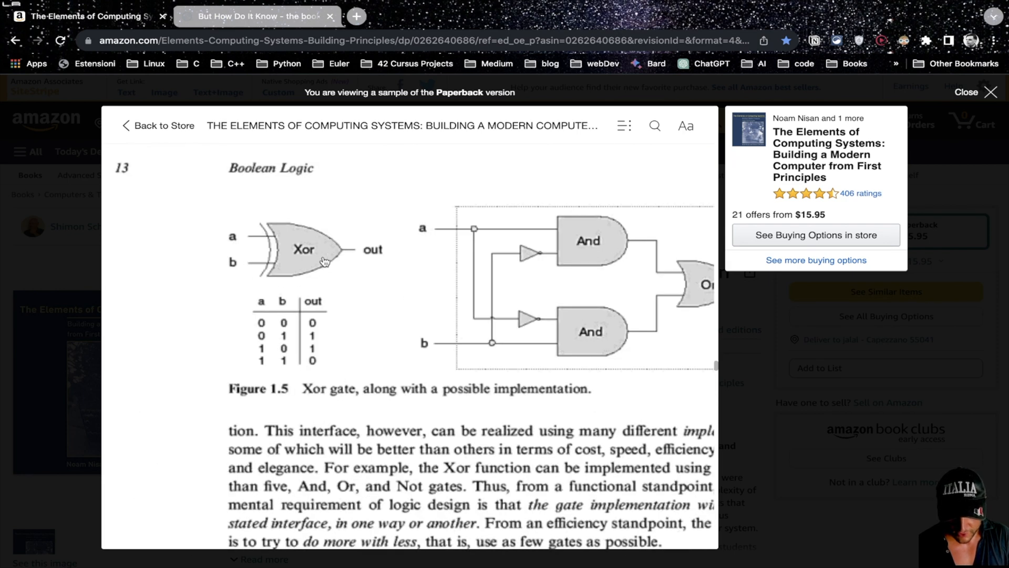
key(ctrl+minus)
key(ctrl+minus)
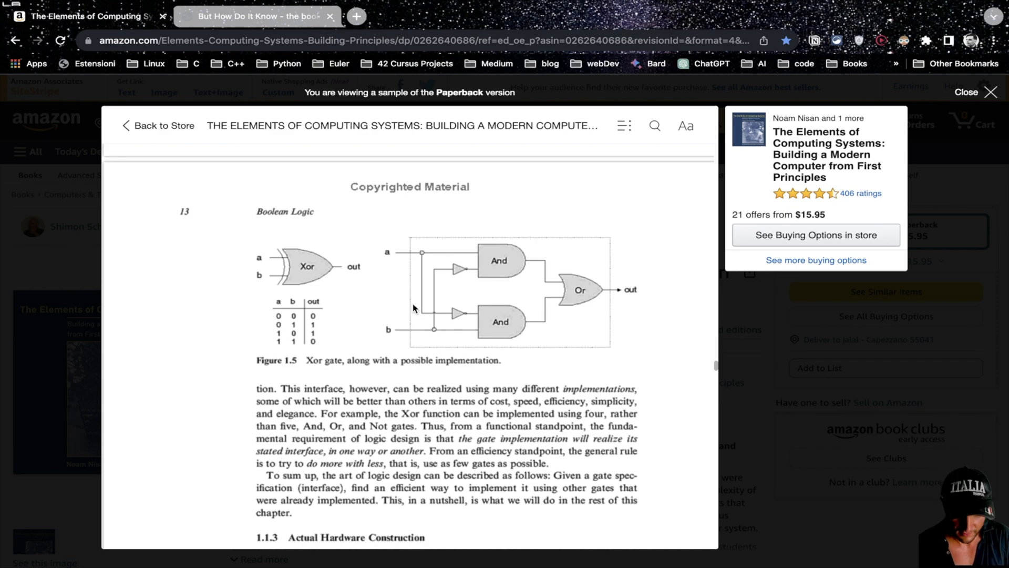
scroll(413, 308, up, 5)
scroll(412, 308, up, 5)
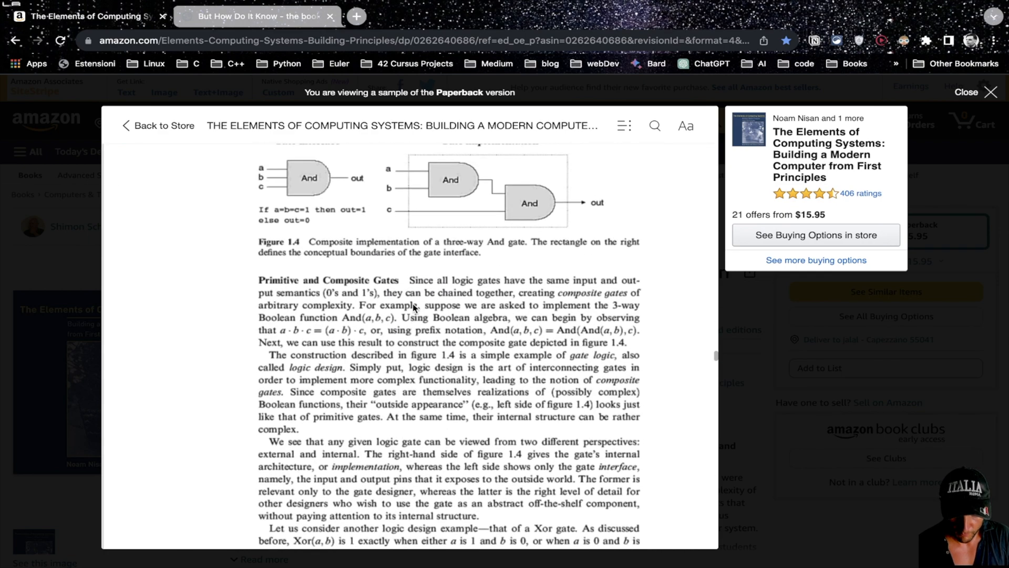
scroll(413, 308, up, 5)
scroll(413, 308, up, 3)
scroll(413, 304, up, 5)
scroll(413, 303, up, 5)
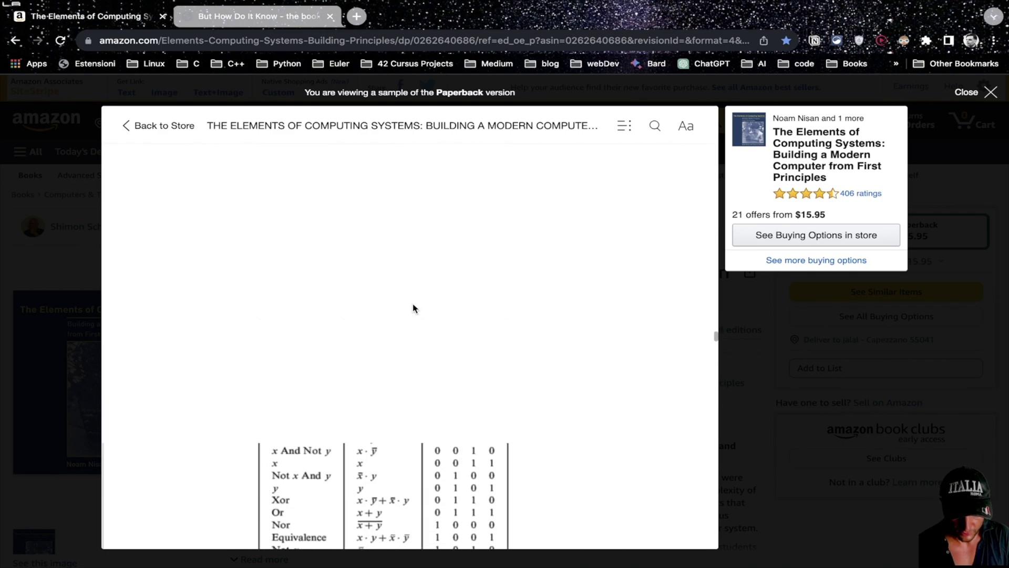
scroll(413, 303, up, 3)
scroll(414, 308, up, 5)
scroll(413, 308, up, 5)
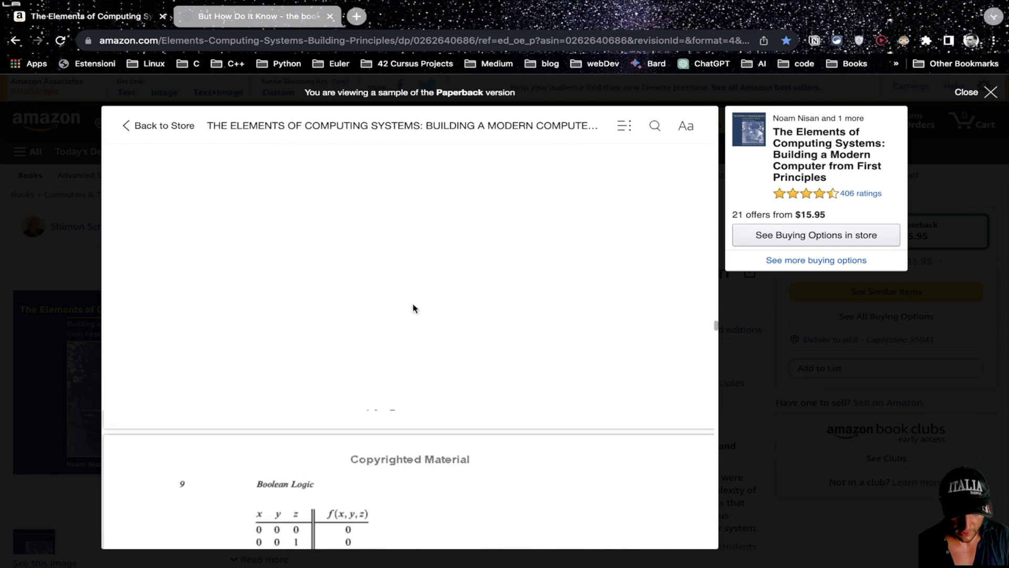
scroll(414, 308, up, 5)
scroll(414, 307, up, 3)
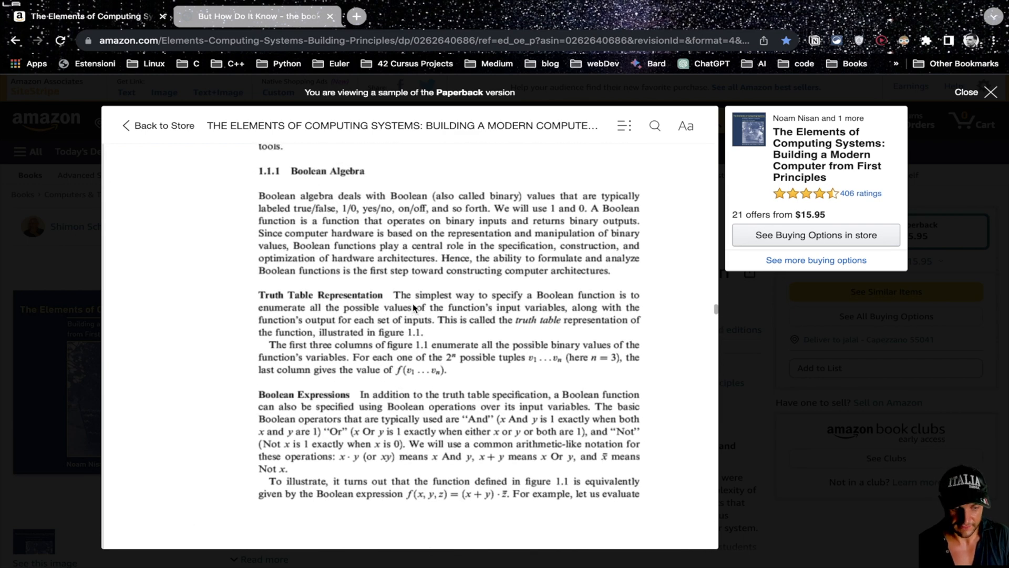
scroll(454, 322, down, 3)
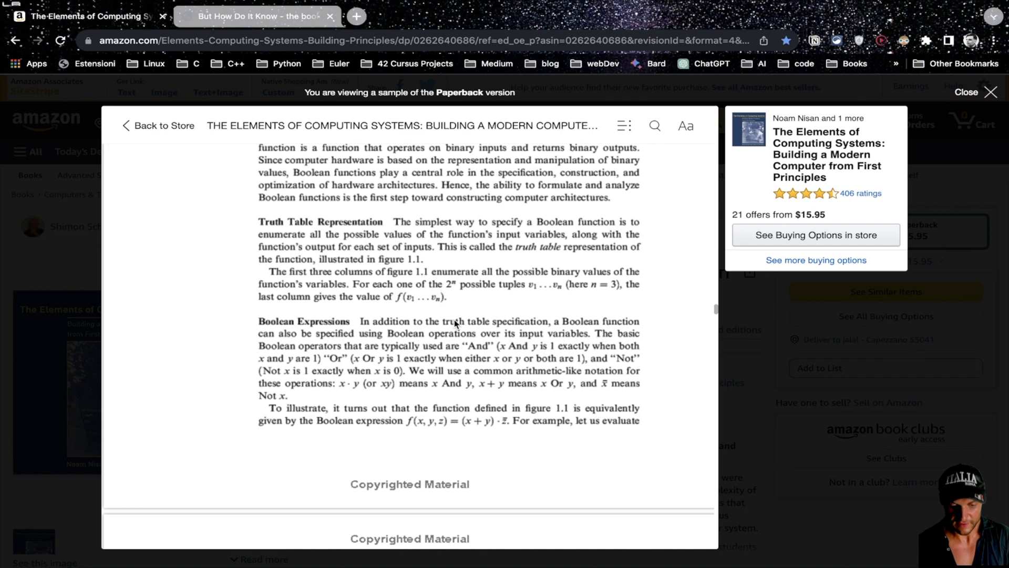
scroll(455, 321, down, 1)
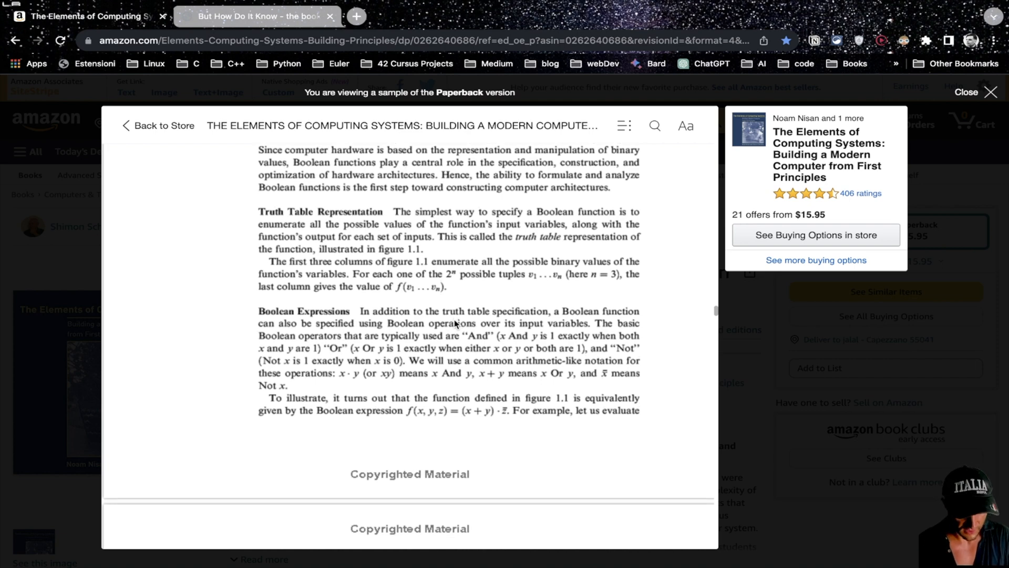
scroll(454, 319, down, 1)
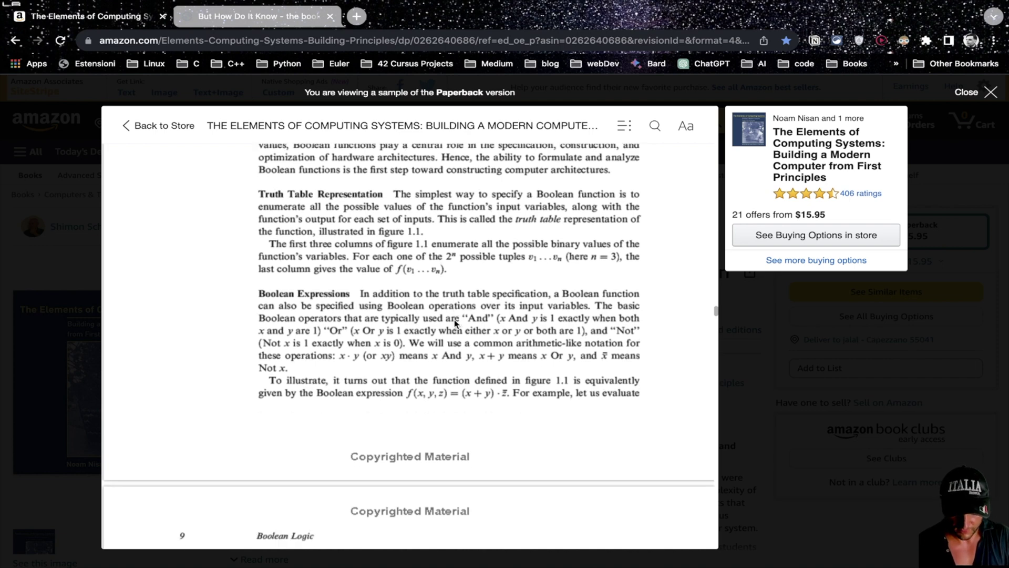
click(993, 92)
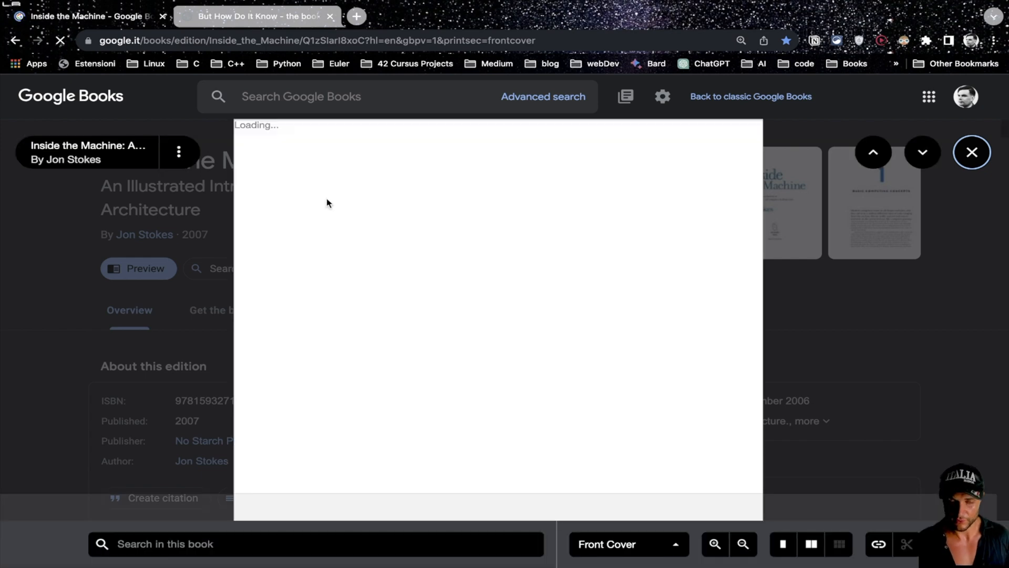
scroll(473, 304, down, 5)
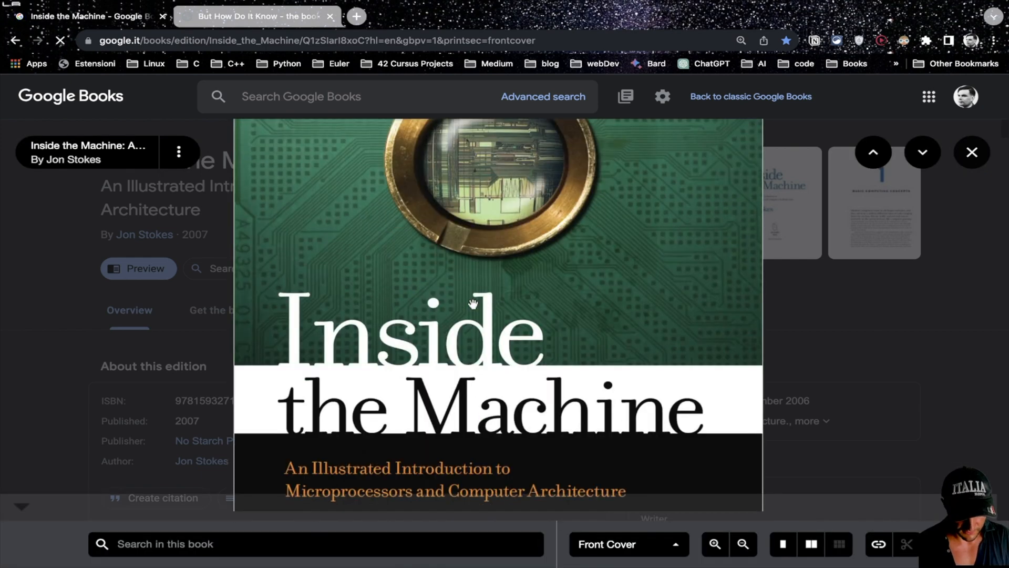
scroll(474, 305, down, 5)
scroll(473, 305, down, 5)
scroll(474, 305, down, 5)
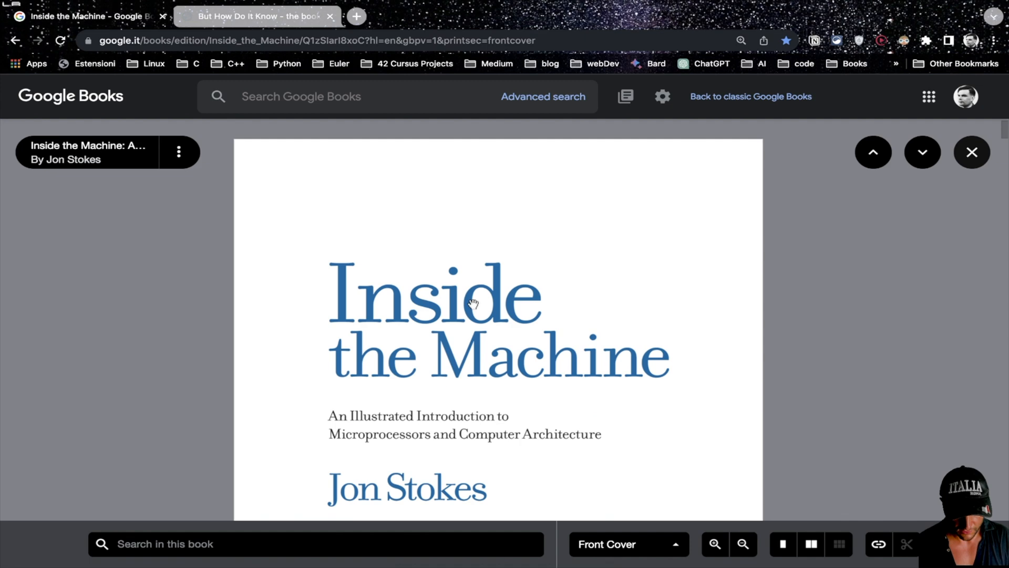
scroll(473, 305, down, 5)
scroll(473, 304, down, 5)
scroll(473, 304, down, 3)
scroll(473, 305, down, 2)
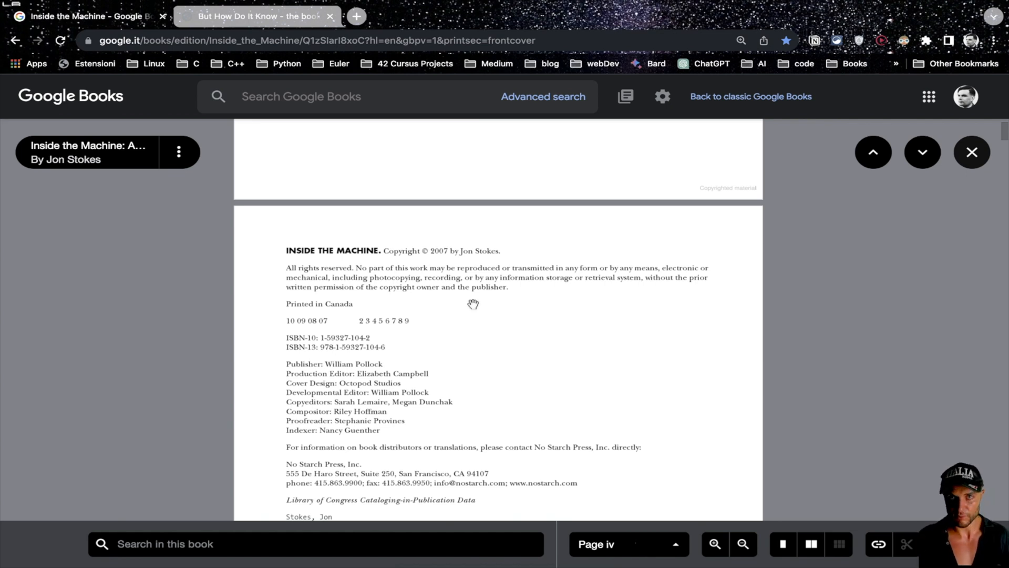
scroll(473, 304, down, 10)
scroll(473, 305, down, 10)
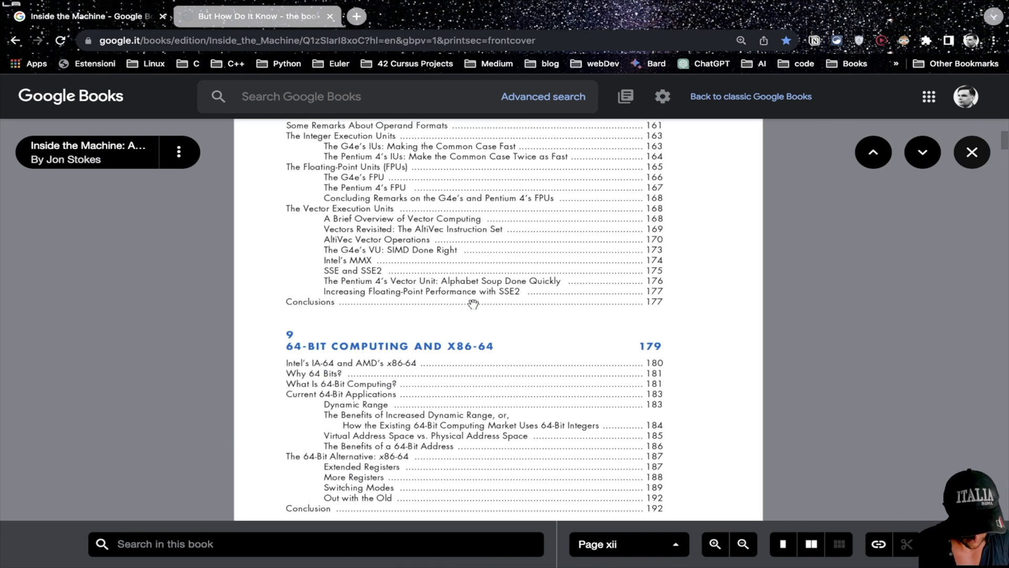
scroll(473, 304, down, 5)
scroll(473, 304, down, 5)
scroll(473, 304, down, 5)
scroll(473, 305, down, 5)
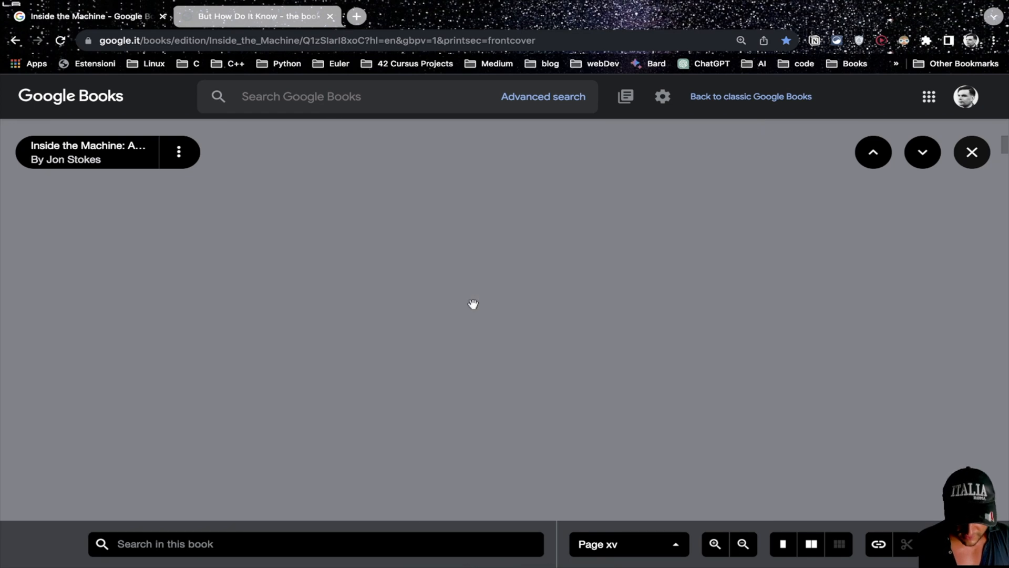
scroll(473, 304, down, 2)
scroll(473, 304, down, 2)
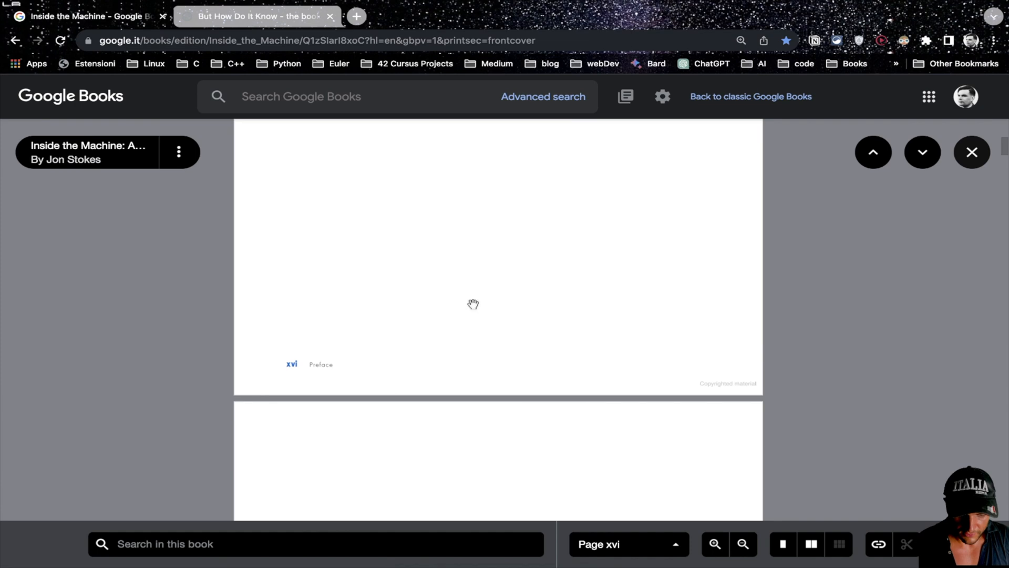
scroll(474, 305, down, 5)
scroll(473, 304, down, 5)
scroll(473, 304, down, 3)
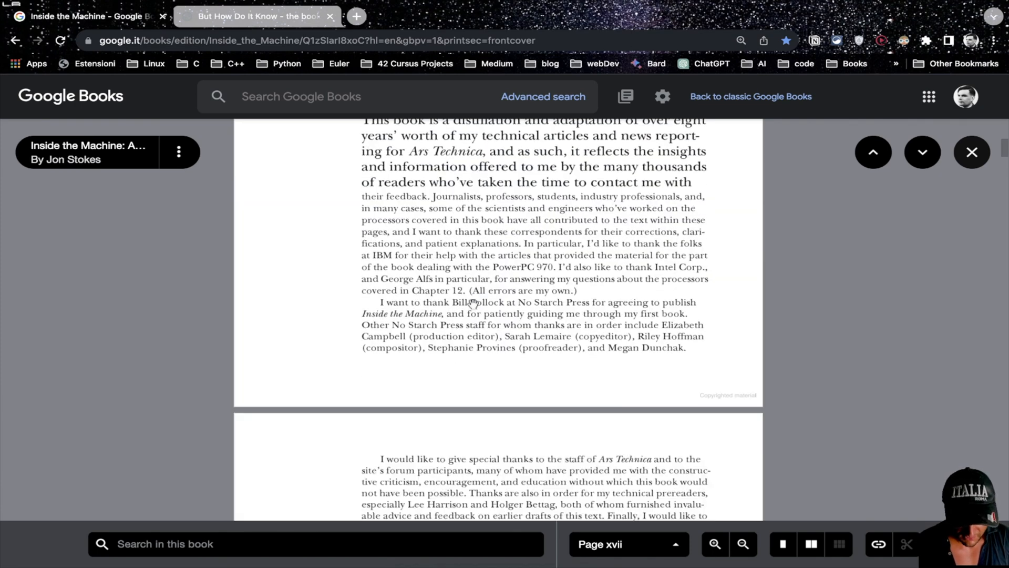
scroll(473, 304, down, 5)
scroll(473, 305, down, 5)
scroll(473, 304, down, 5)
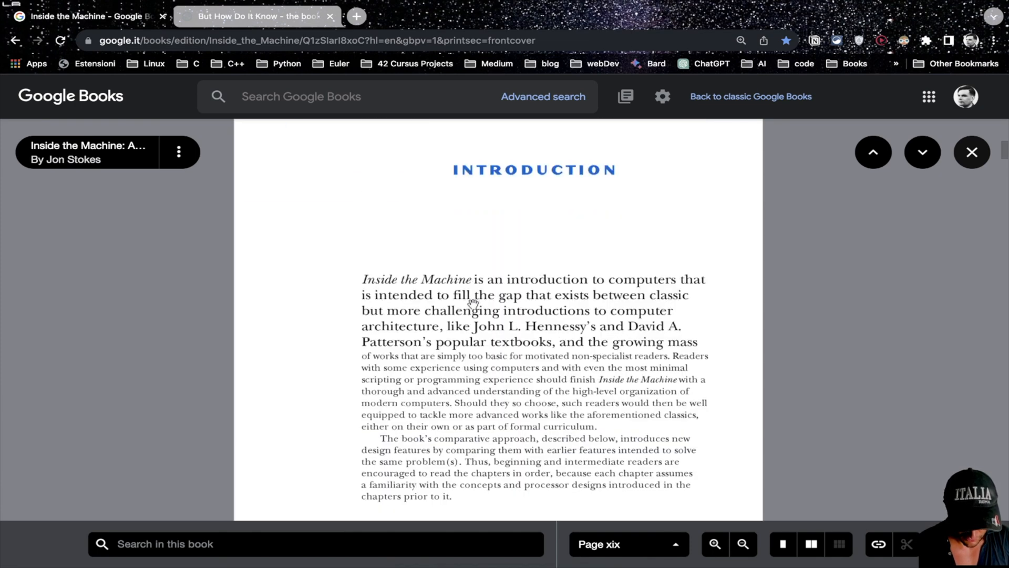
scroll(473, 304, down, 5)
scroll(473, 304, down, 5)
scroll(473, 305, down, 5)
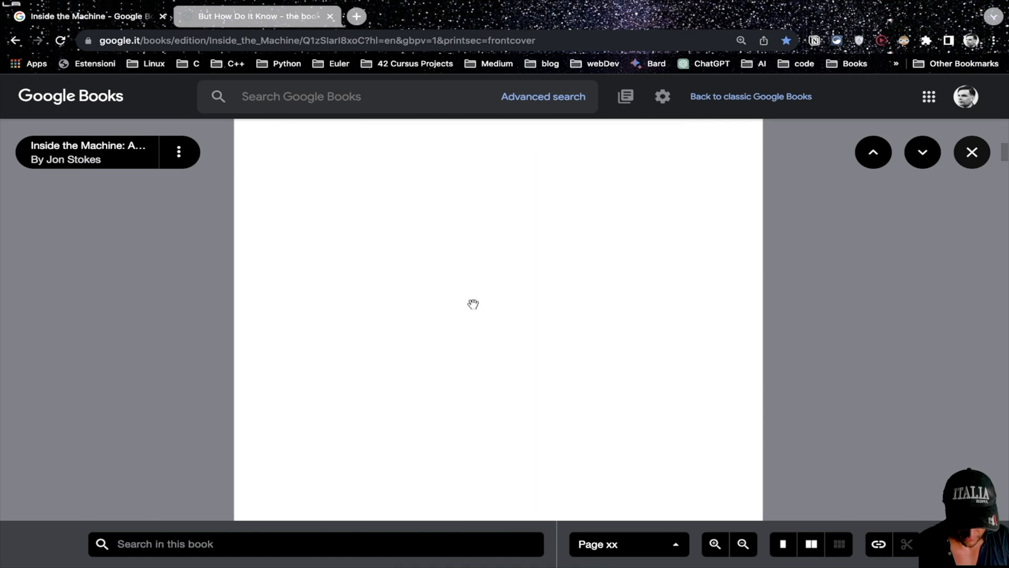
scroll(473, 304, down, 5)
scroll(474, 305, up, 5)
scroll(473, 305, up, 3)
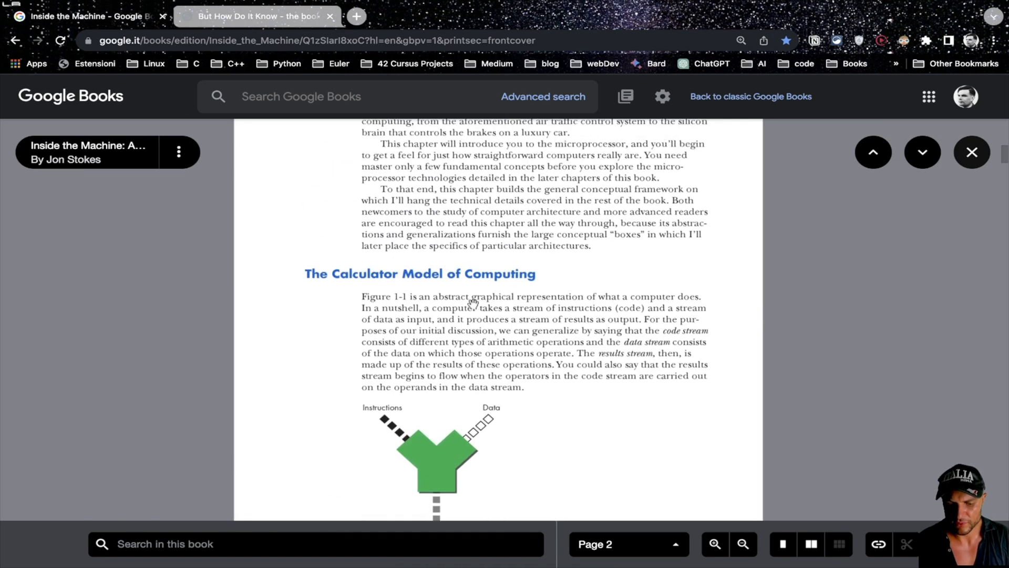
scroll(473, 304, up, 2)
scroll(473, 305, up, 5)
scroll(473, 304, up, 5)
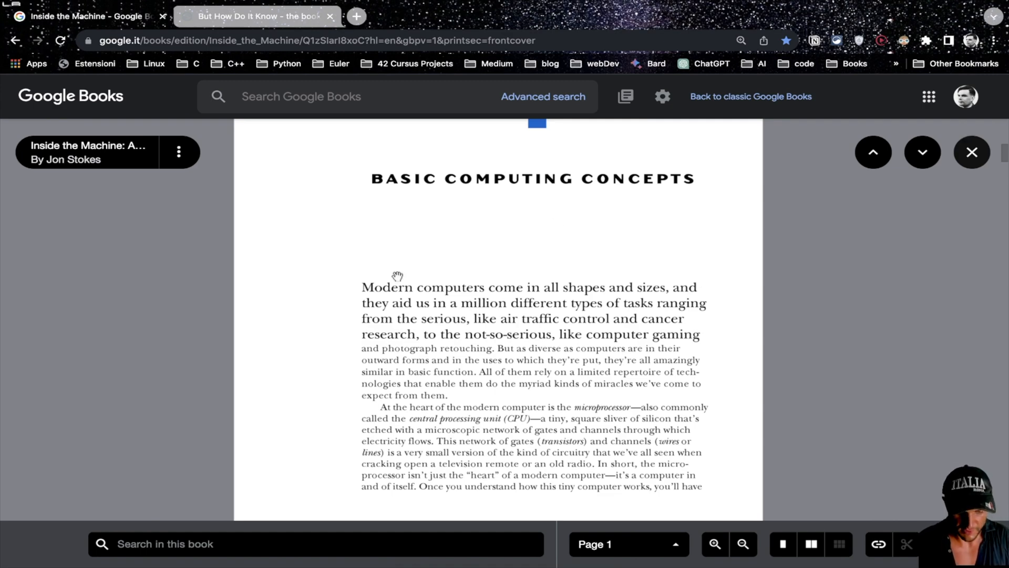
scroll(397, 276, down, 5)
scroll(397, 276, down, 5)
scroll(397, 275, down, 5)
scroll(397, 272, down, 8)
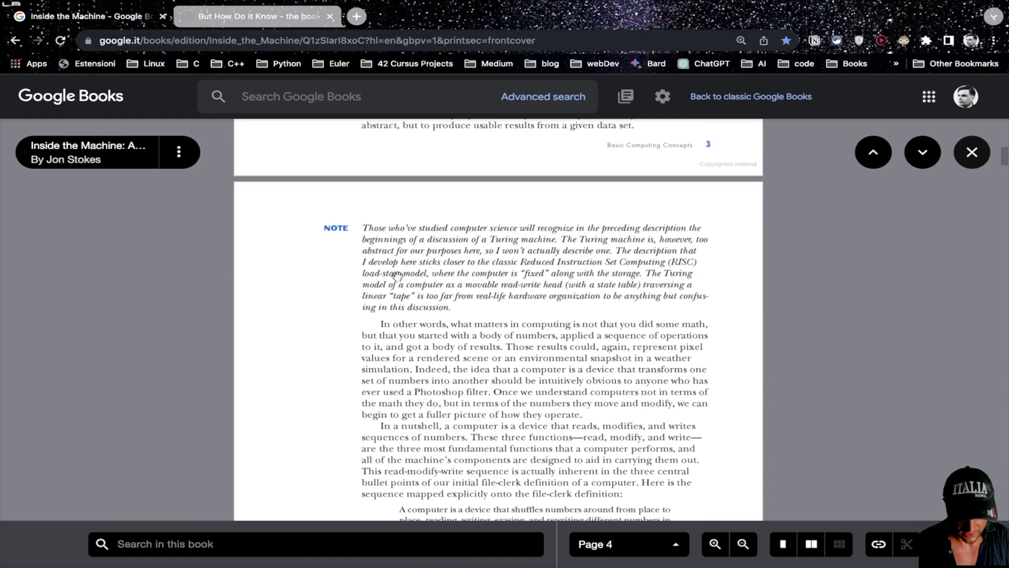
scroll(398, 272, down, 8)
scroll(397, 273, down, 5)
scroll(397, 272, down, 3)
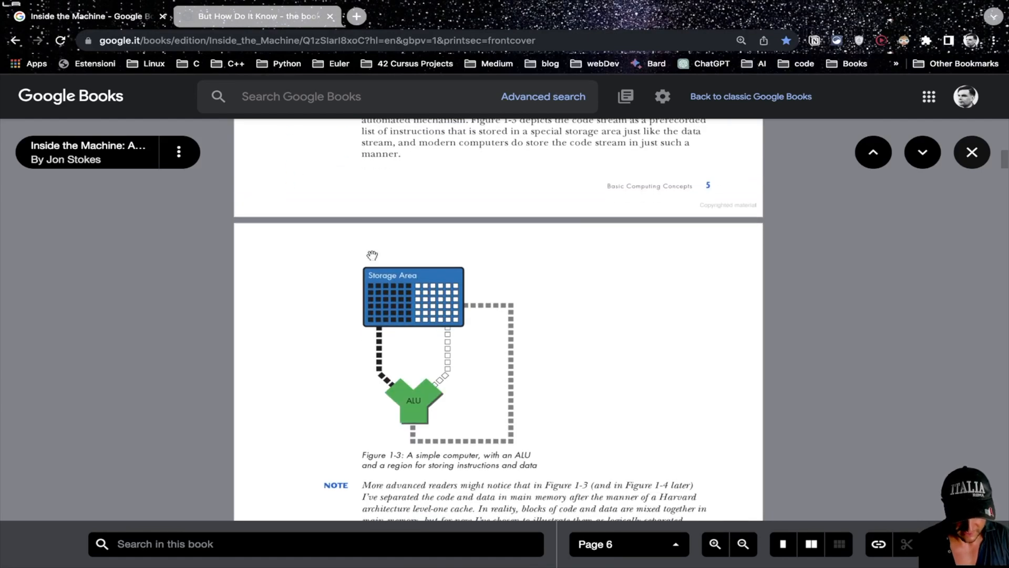
scroll(513, 343, down, 6)
scroll(513, 343, down, 5)
scroll(512, 342, down, 5)
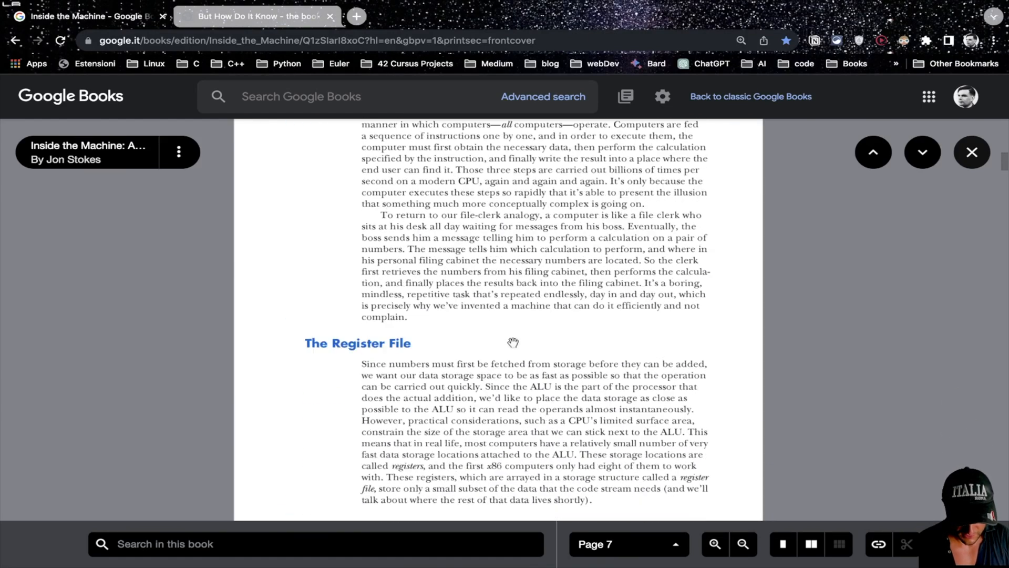
scroll(513, 342, down, 4)
scroll(512, 343, down, 5)
scroll(552, 300, down, 5)
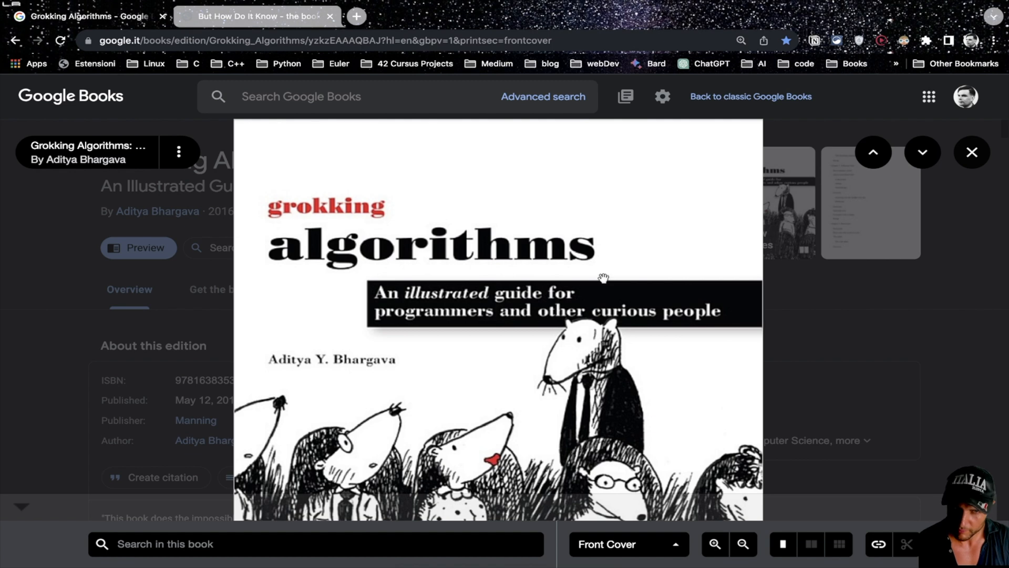
scroll(603, 278, down, 3)
scroll(603, 278, up, 5)
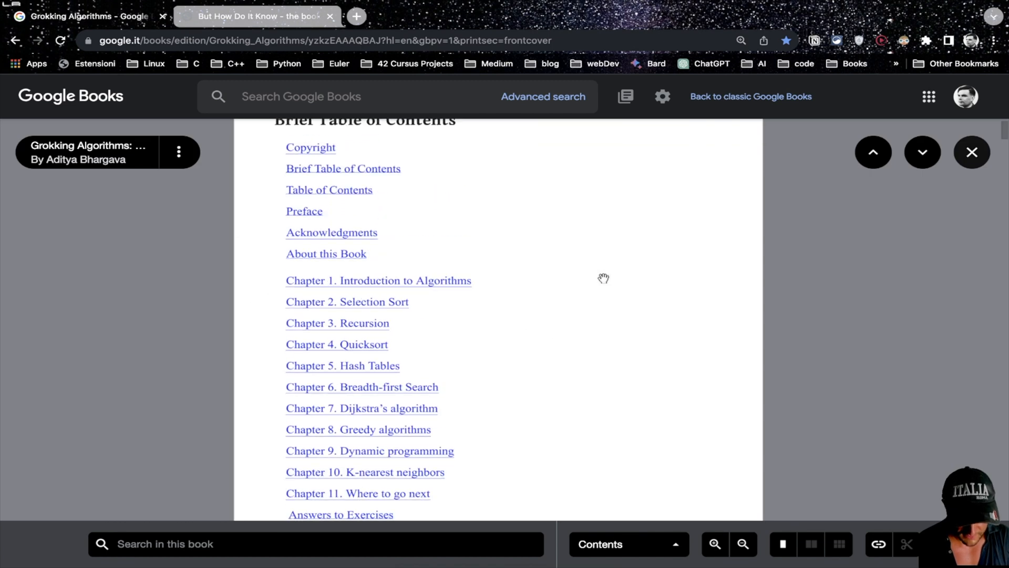
scroll(604, 278, down, 4)
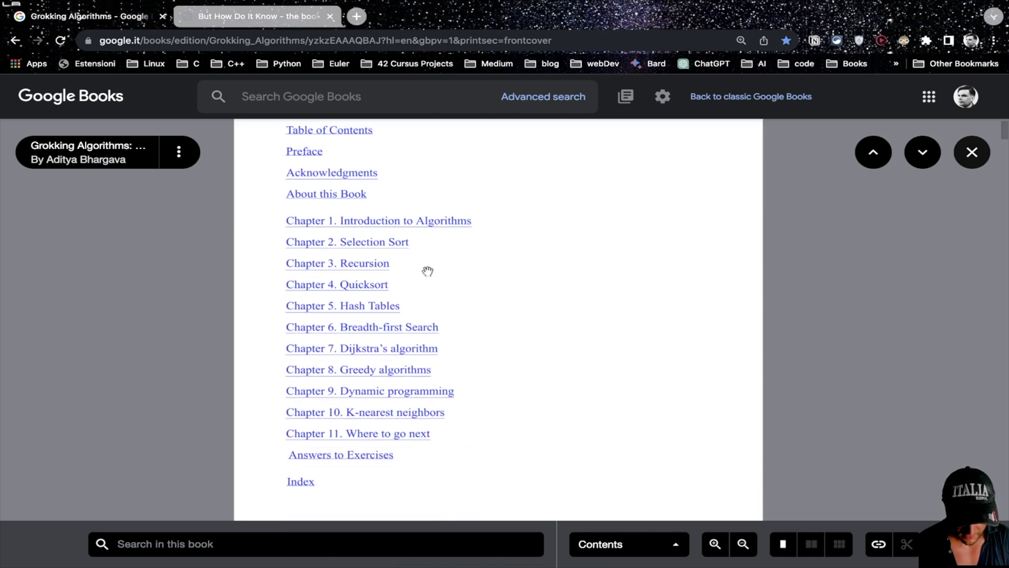
- Jump to Chapter 3 Recursion area and read through logarithms to the binary_search code
click(363, 263)
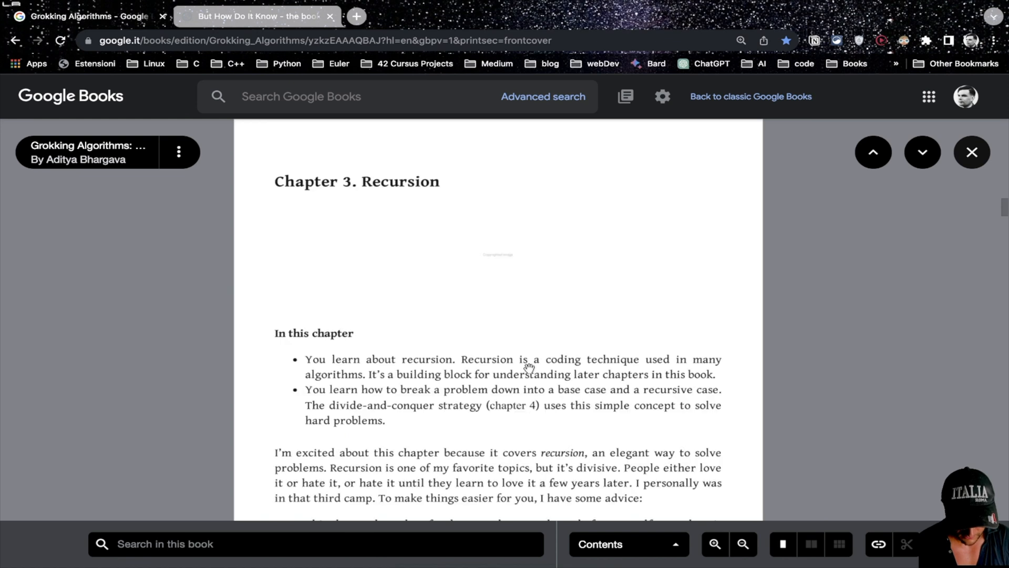
scroll(529, 367, down, 3)
scroll(529, 367, down, 5)
scroll(529, 367, down, 2)
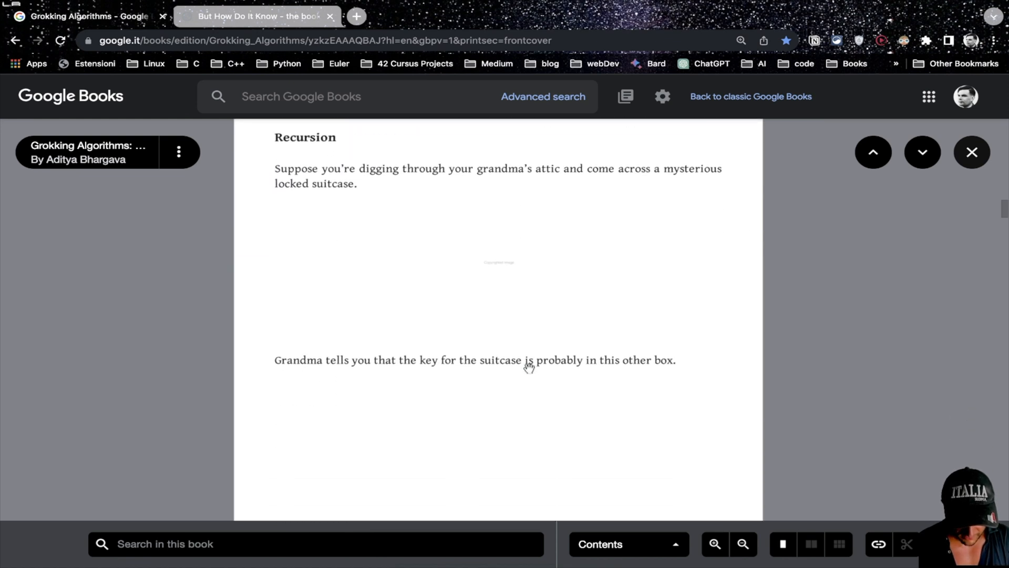
scroll(528, 368, down, 1)
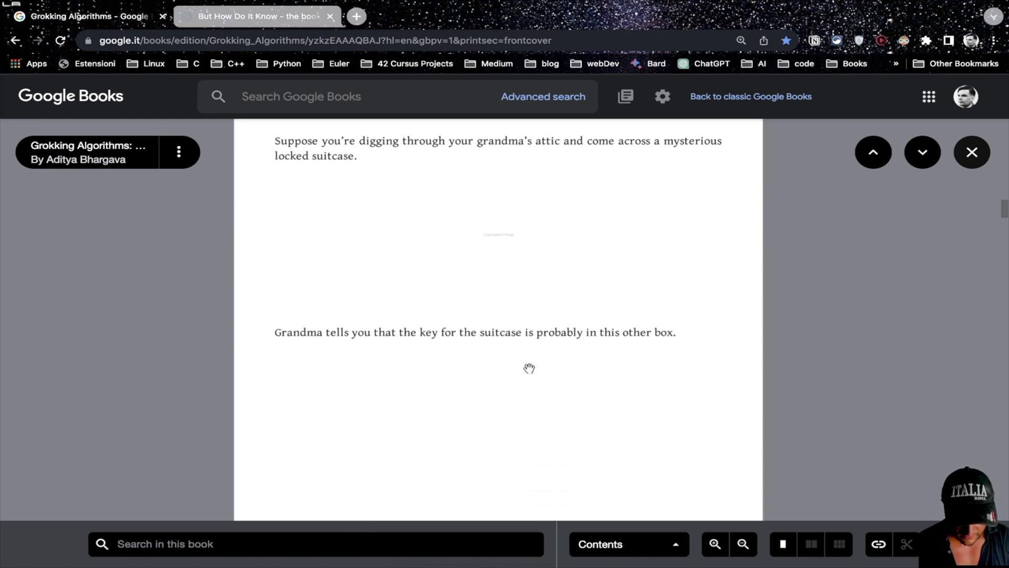
scroll(529, 367, down, 5)
scroll(528, 368, down, 4)
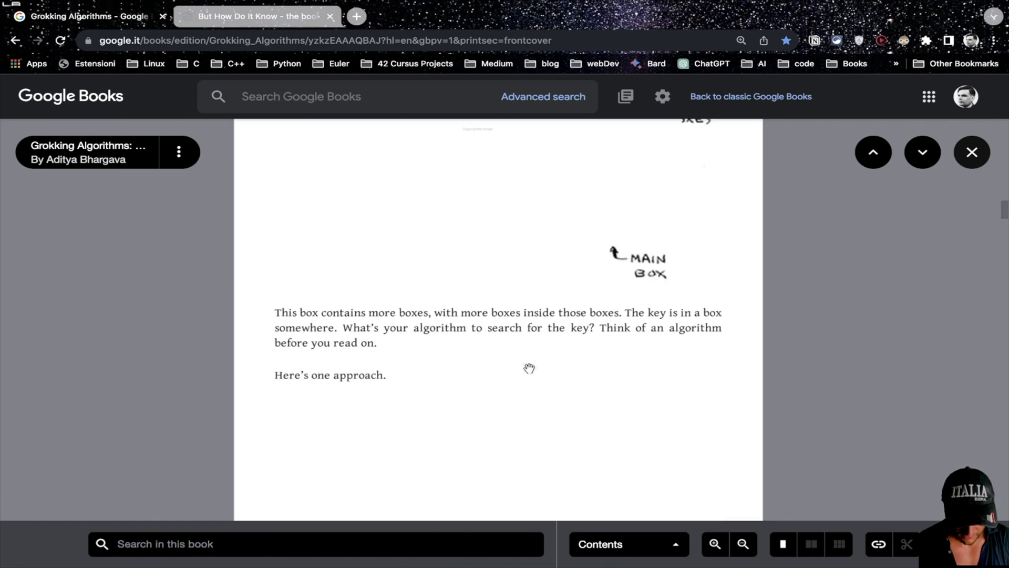
scroll(529, 368, down, 2)
scroll(529, 367, down, 4)
scroll(532, 372, down, 5)
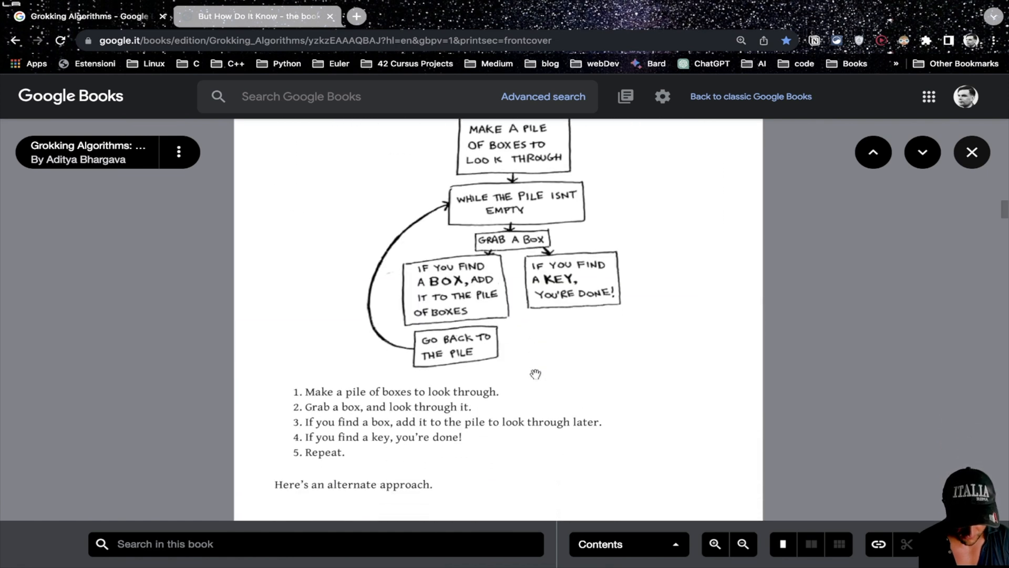
scroll(535, 373, down, 3)
scroll(536, 373, down, 6)
scroll(536, 373, down, 3)
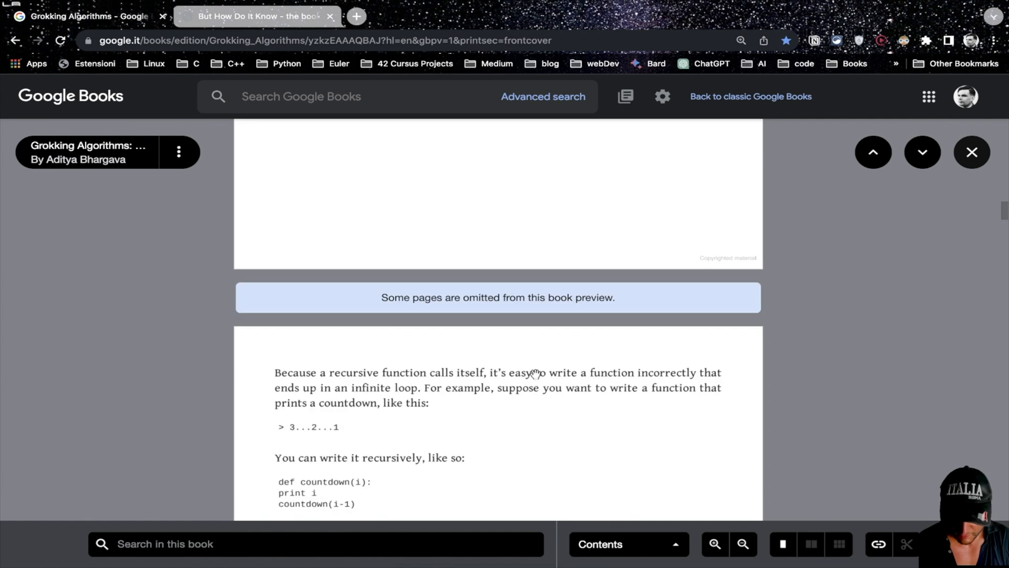
scroll(535, 374, down, 4)
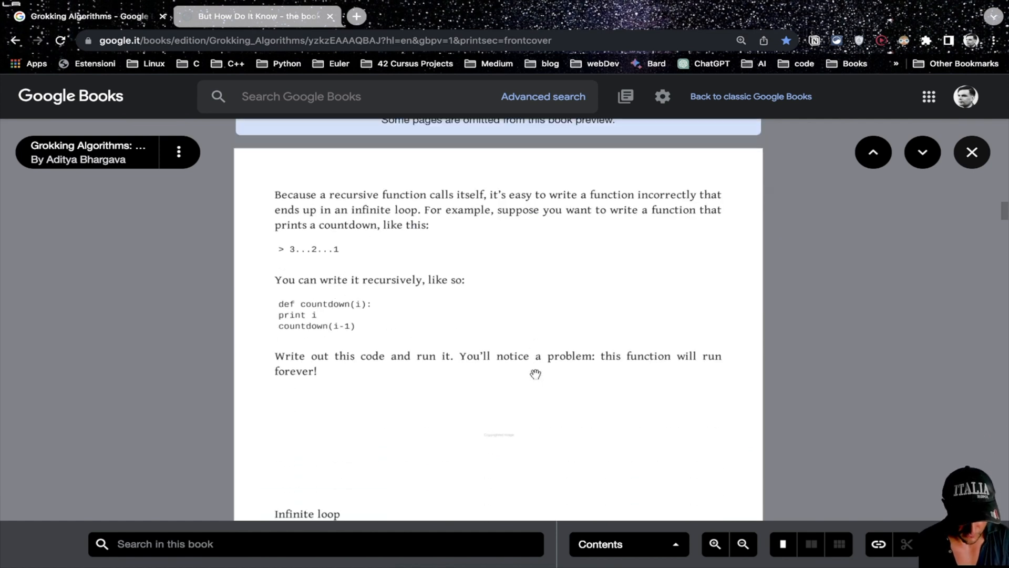
scroll(535, 374, down, 5)
scroll(535, 374, down, 5)
scroll(535, 373, down, 4)
scroll(535, 374, down, 2)
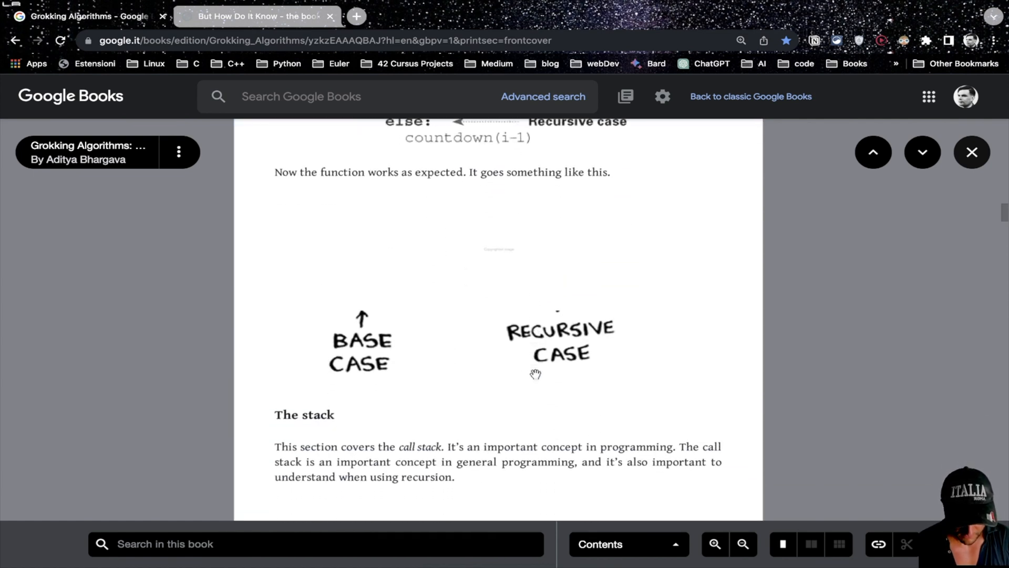
scroll(535, 373, up, 4)
scroll(535, 374, up, 5)
scroll(536, 374, up, 5)
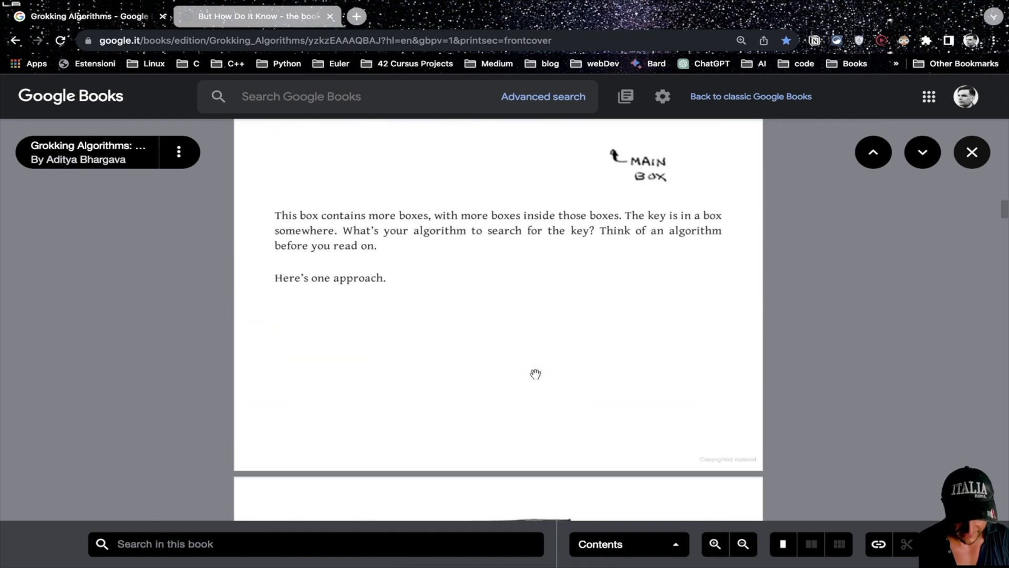
scroll(536, 374, up, 3)
scroll(535, 373, up, 5)
key(ctrl+minus)
scroll(536, 373, up, 5)
scroll(758, 332, up, 3)
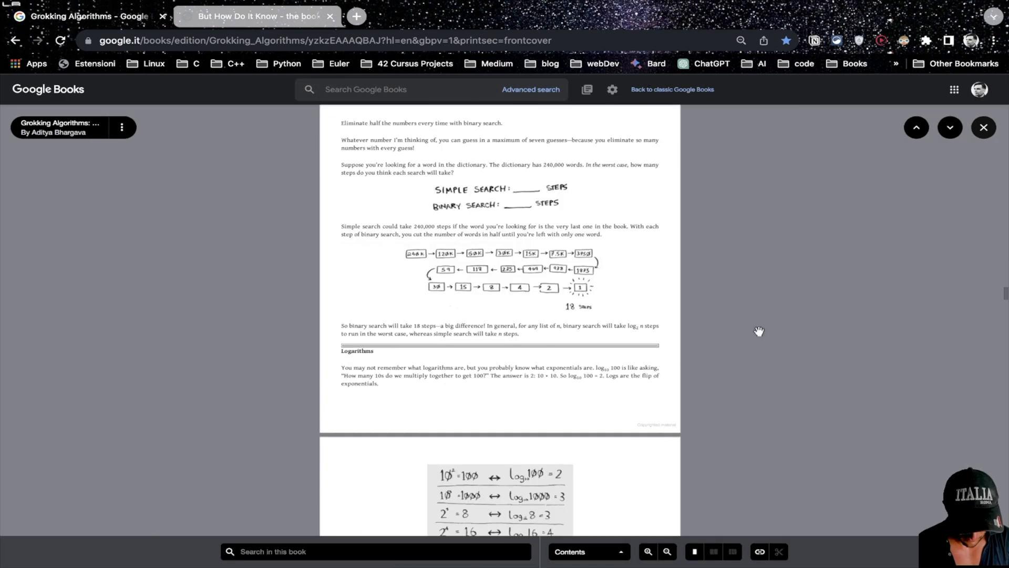
scroll(519, 292, up, 2)
scroll(505, 253, up, 2)
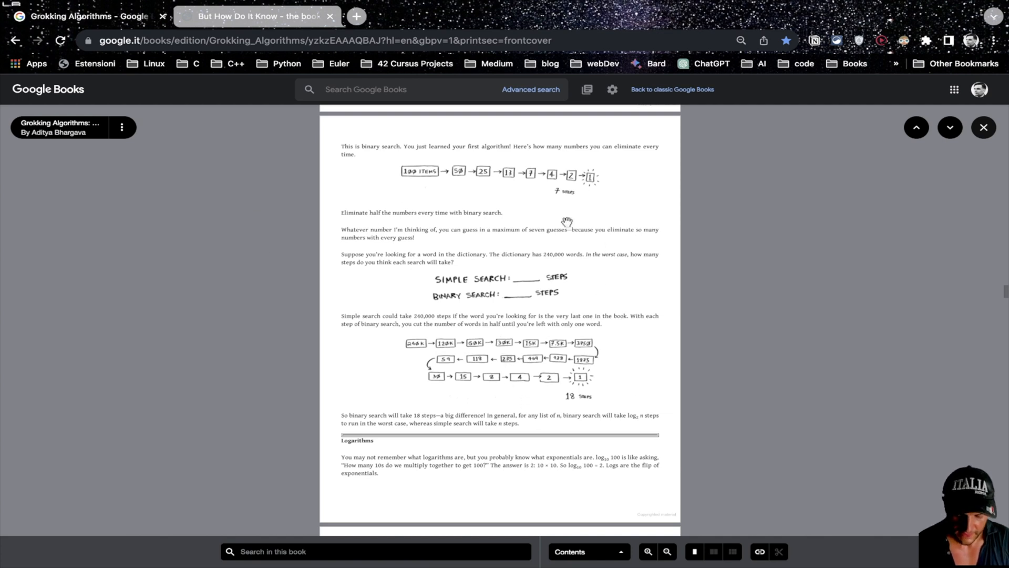
scroll(566, 222, down, 4)
scroll(566, 221, down, 3)
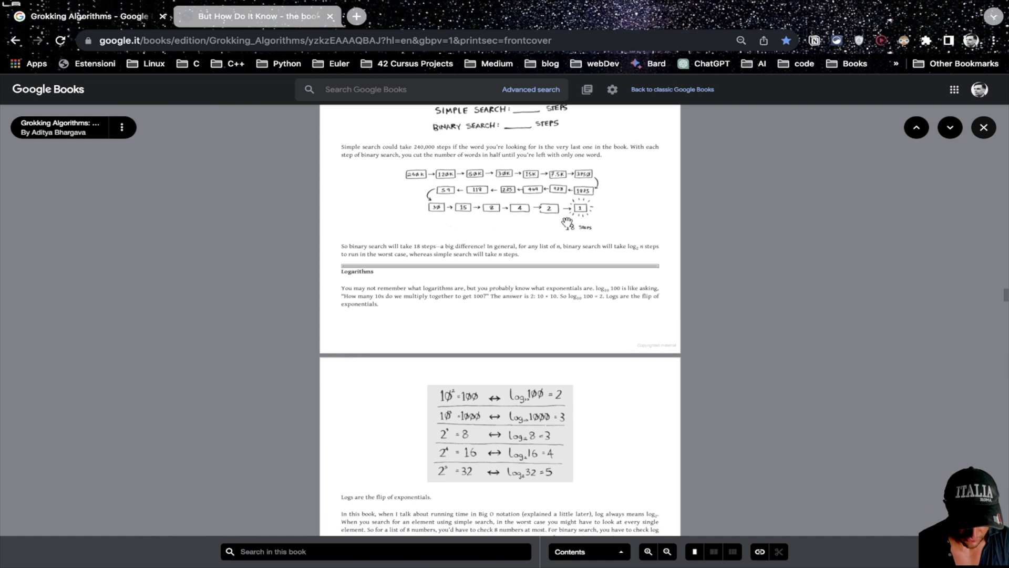
scroll(505, 236, down, 4)
scroll(439, 139, down, 2)
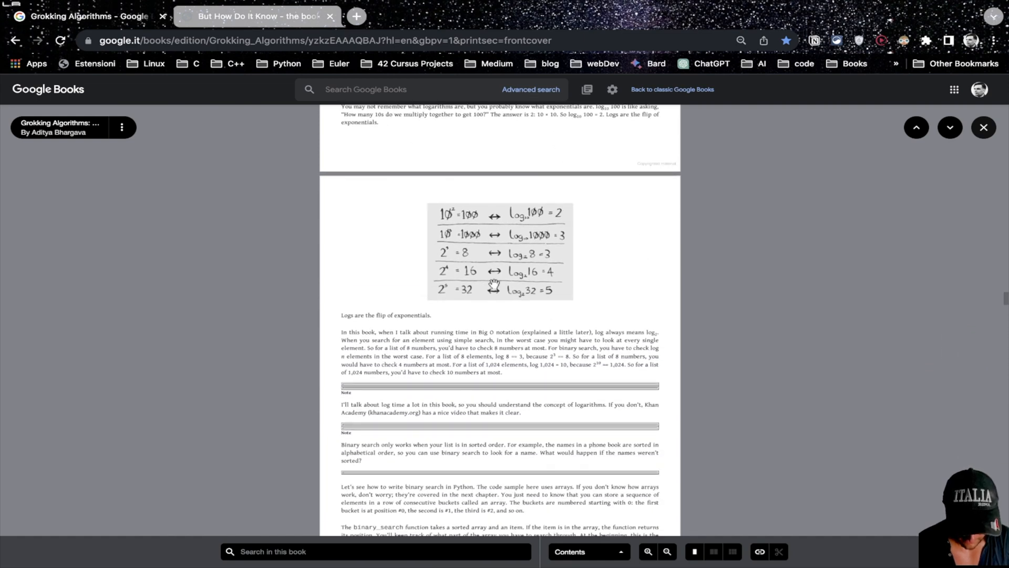
scroll(494, 284, down, 3)
scroll(495, 284, down, 6)
scroll(473, 315, down, 4)
scroll(449, 368, down, 2)
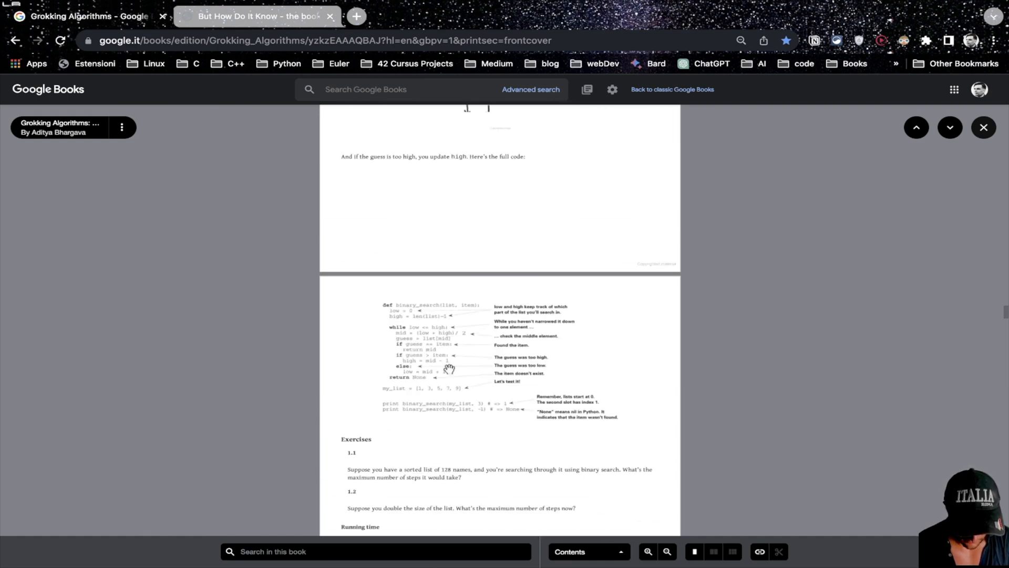
- Zoom in to skim the Big O section code, then zoom back out
key(ctrl+plus)
key(ctrl+plus)
key(ctrl+plus)
key(ctrl+plus)
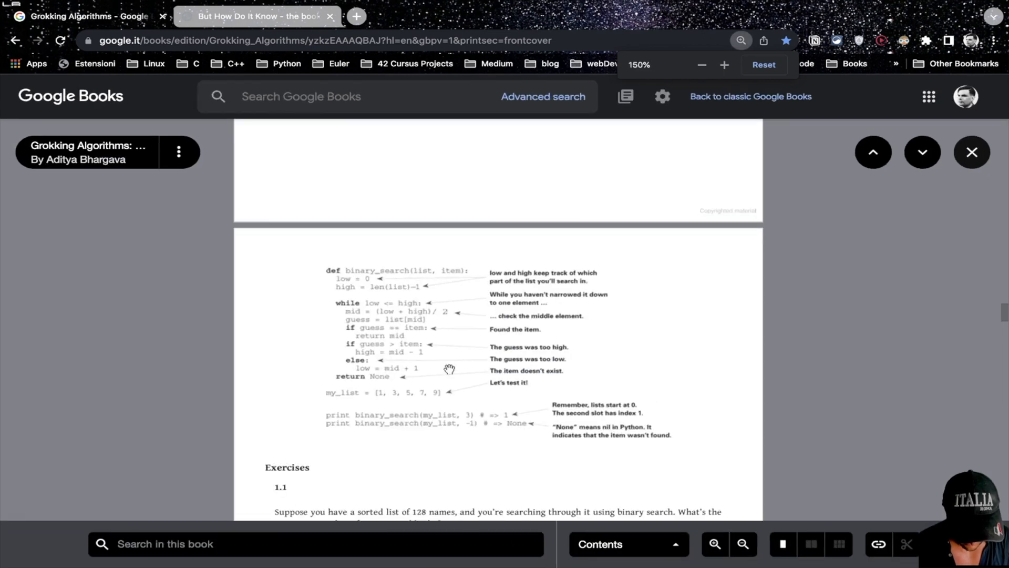
key(ctrl+plus)
key(ctrl+plus)
key(ctrl+plus)
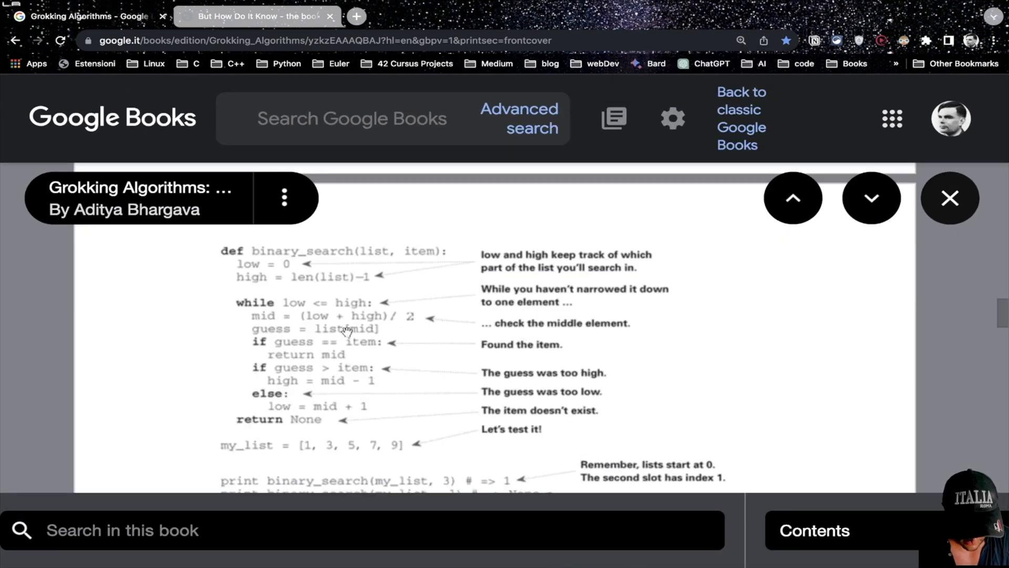
scroll(403, 295, down, 5)
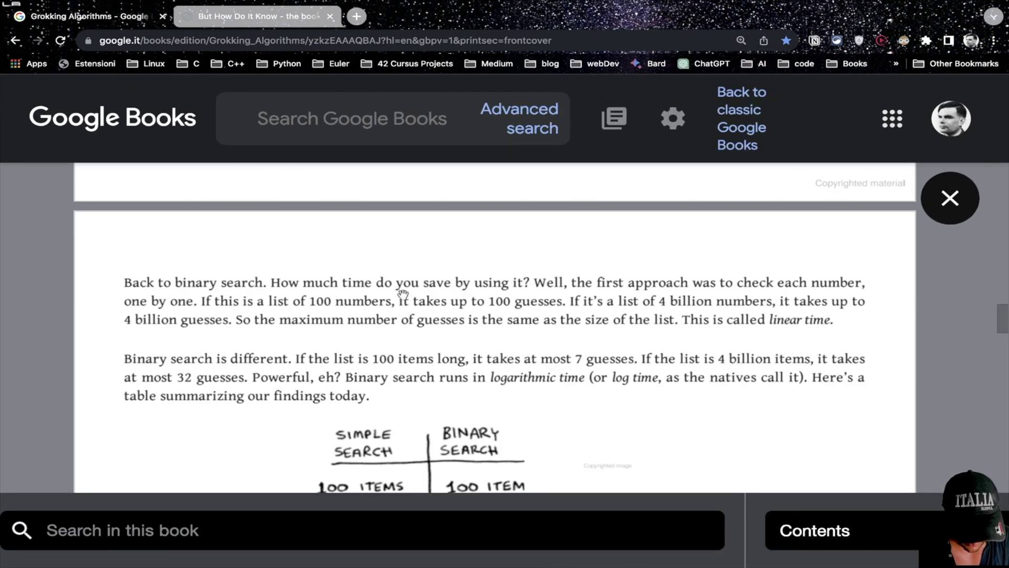
key(ctrl+minus)
scroll(403, 295, down, 3)
scroll(403, 295, down, 3)
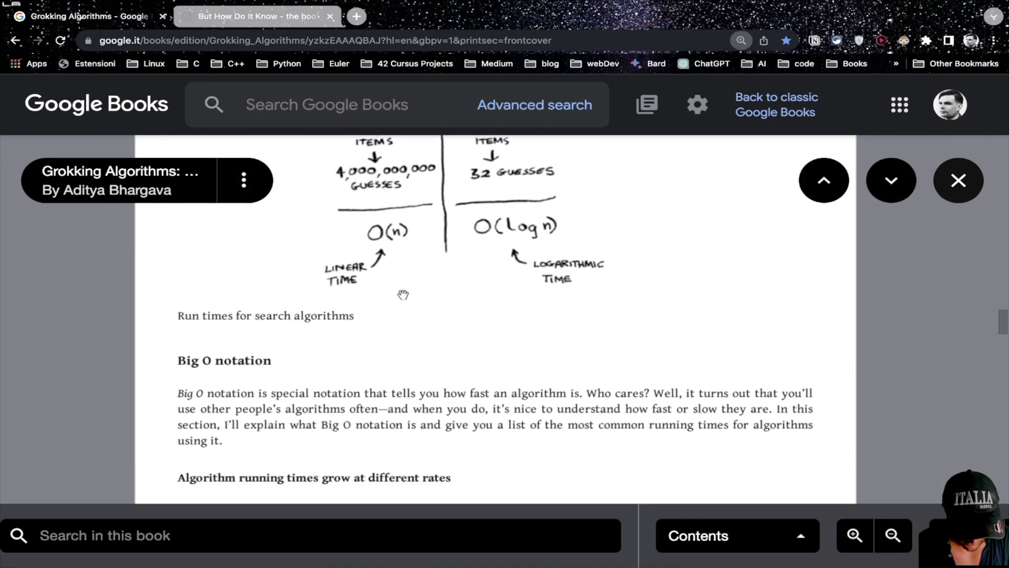
scroll(404, 295, down, 2)
key(ctrl+minus)
scroll(403, 295, down, 3)
scroll(403, 294, down, 5)
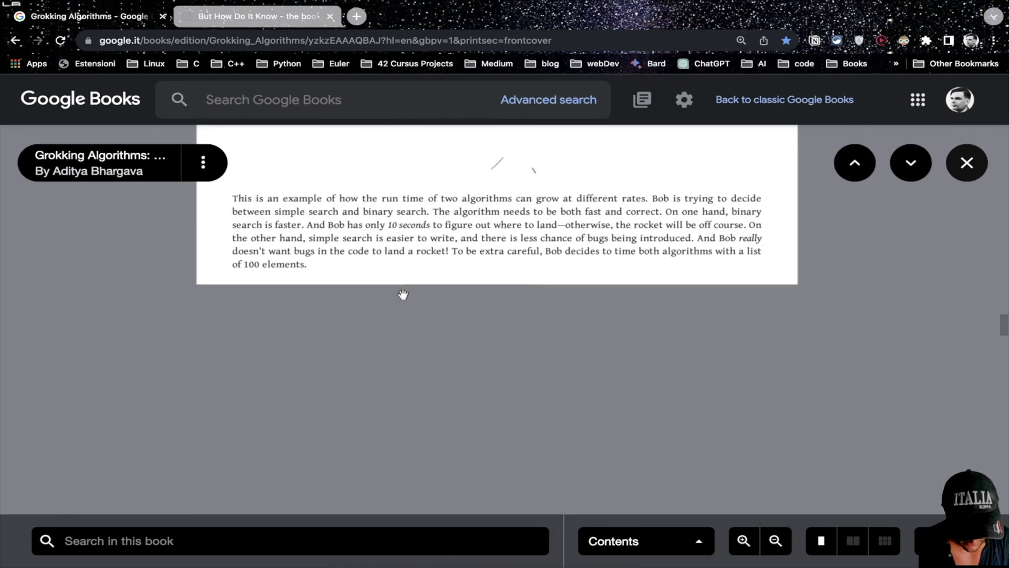
scroll(403, 295, down, 4)
scroll(403, 294, down, 5)
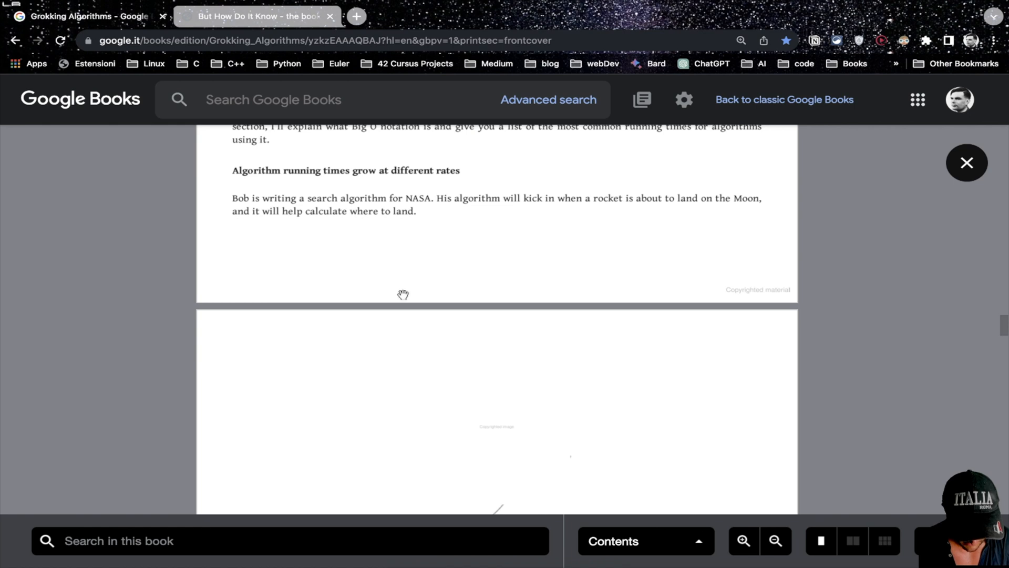
scroll(402, 294, up, 4)
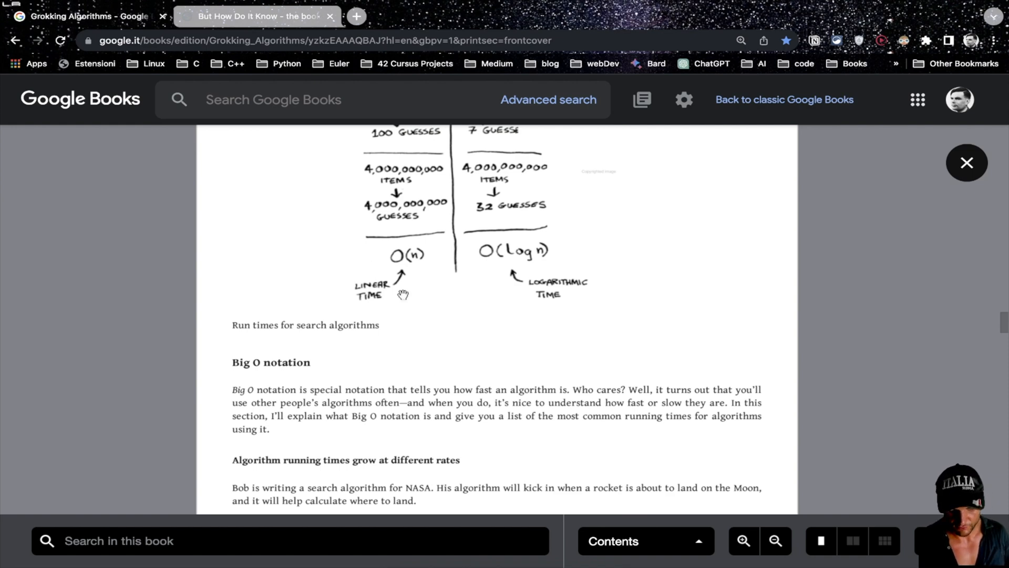
scroll(403, 294, down, 8)
scroll(575, 237, down, 2)
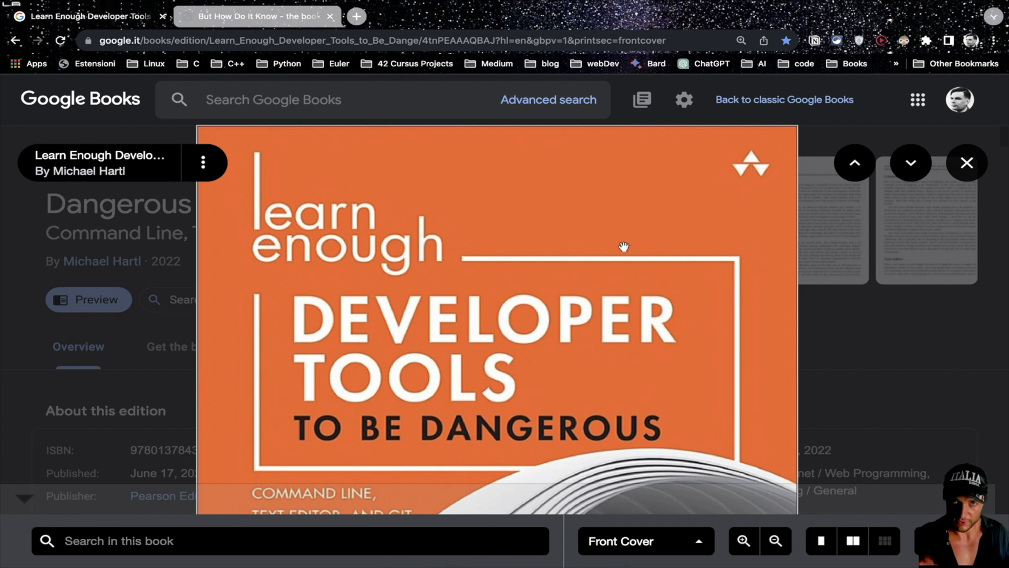
scroll(623, 247, down, 1)
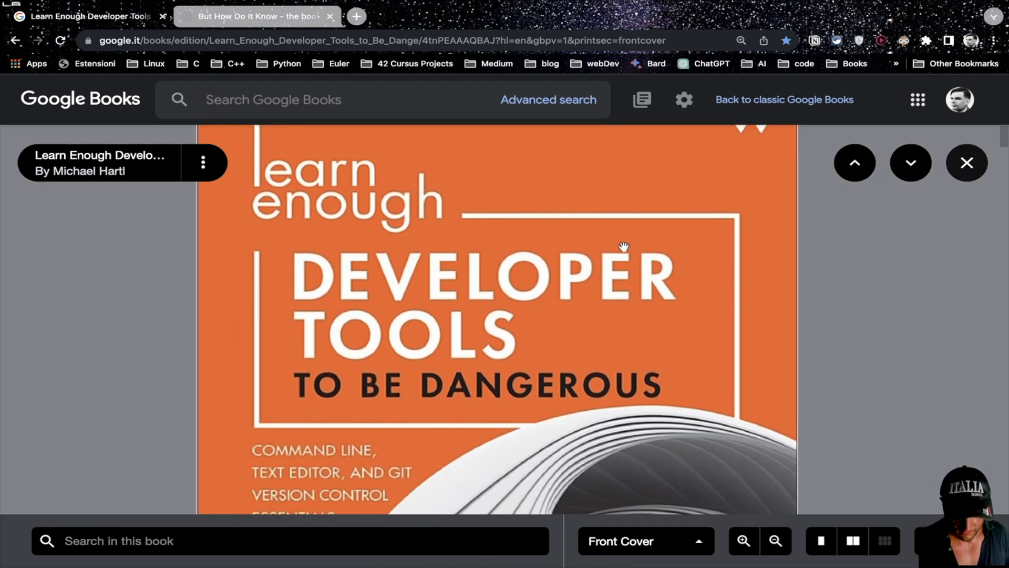
scroll(623, 247, down, 5)
scroll(623, 247, down, 5)
scroll(622, 246, down, 5)
scroll(622, 247, down, 5)
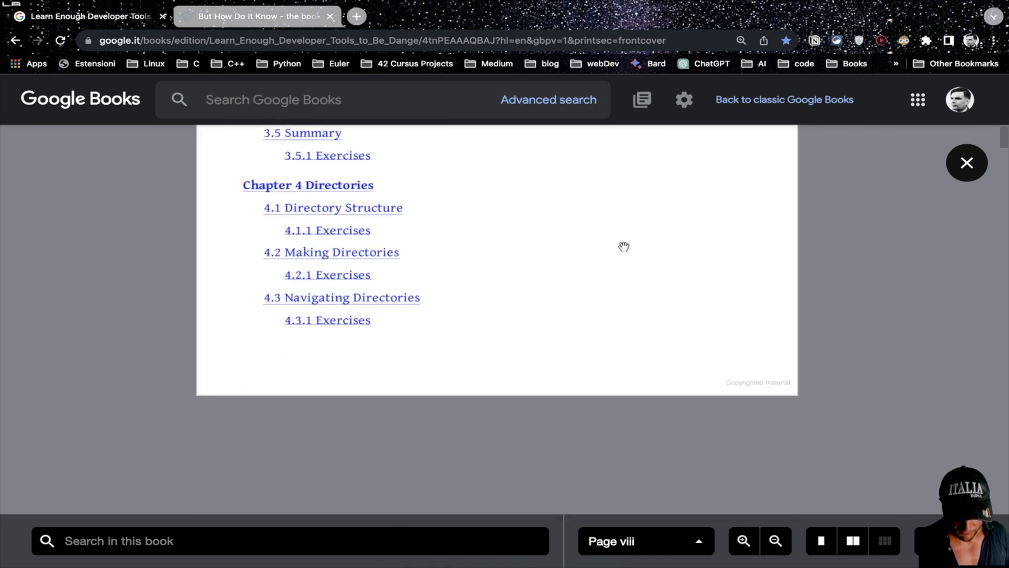
scroll(623, 247, down, 3)
- Return to the Learn Enough Developer Tools front cover and read forward through Box 1.1
key(Home)
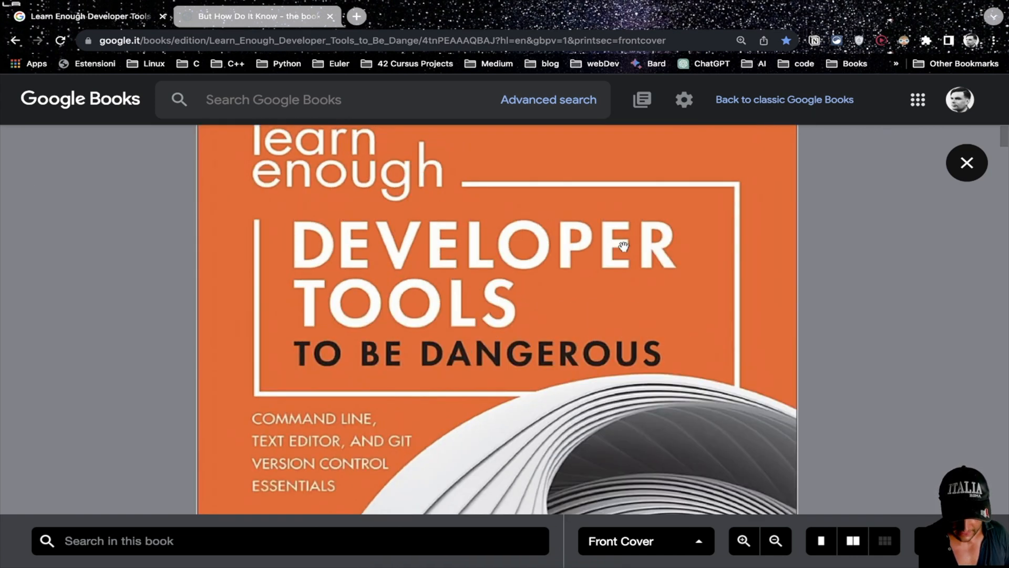
scroll(322, 424, down, 1)
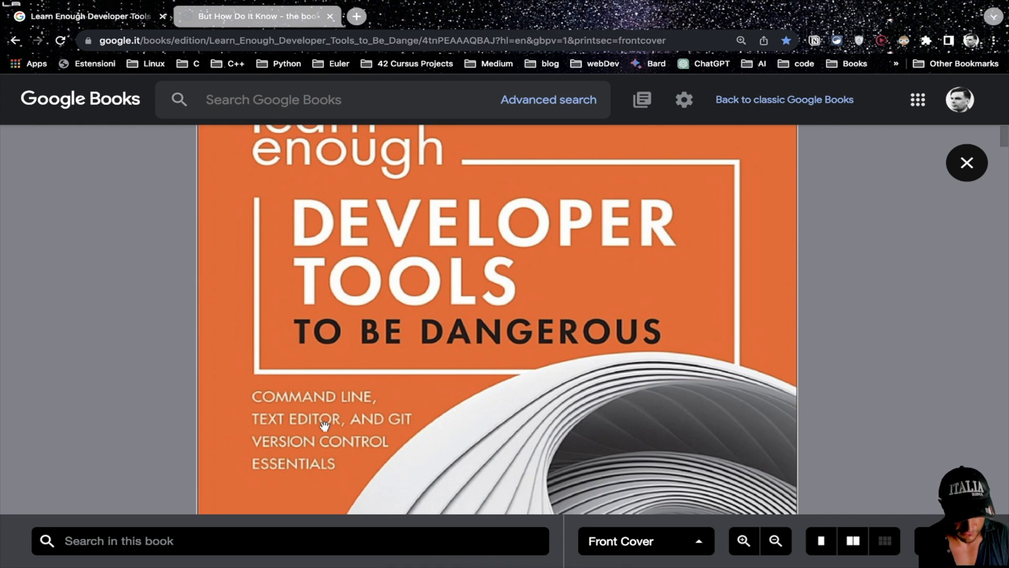
scroll(464, 427, down, 10)
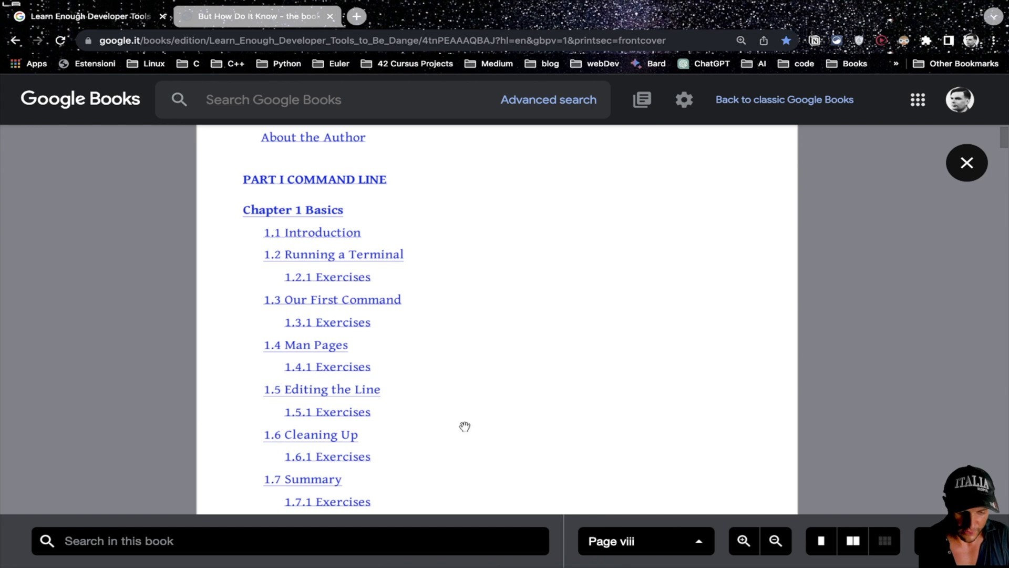
scroll(465, 427, down, 3)
scroll(464, 427, down, 2)
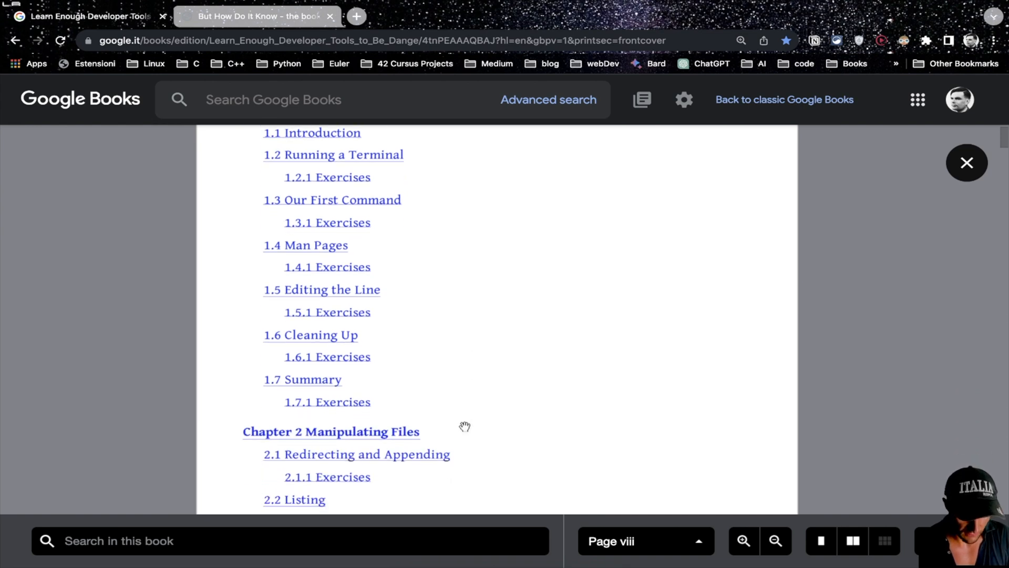
scroll(465, 426, down, 5)
scroll(464, 427, down, 8)
scroll(464, 427, down, 10)
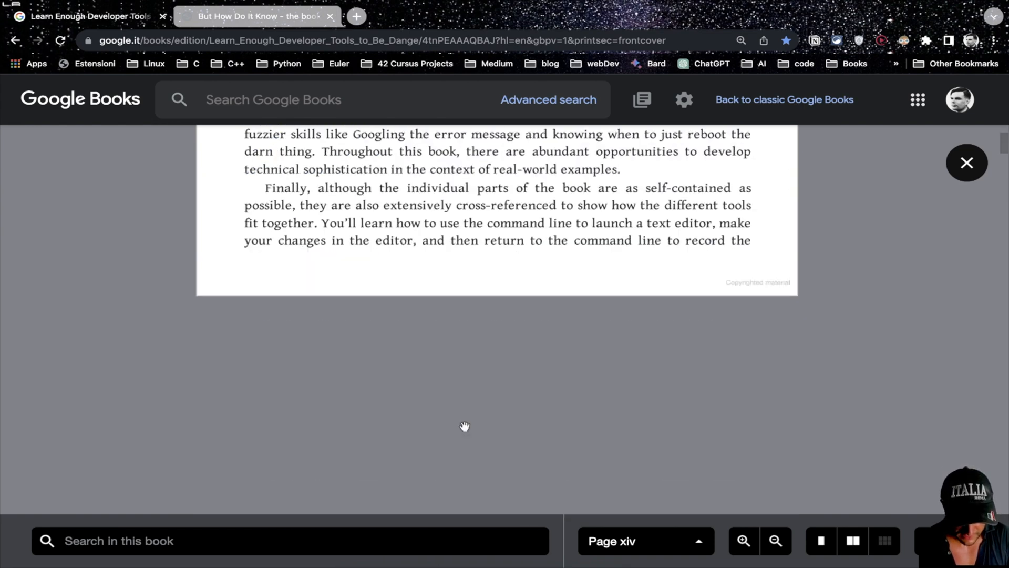
scroll(464, 426, down, 6)
scroll(465, 427, down, 6)
scroll(464, 426, down, 5)
scroll(464, 426, down, 8)
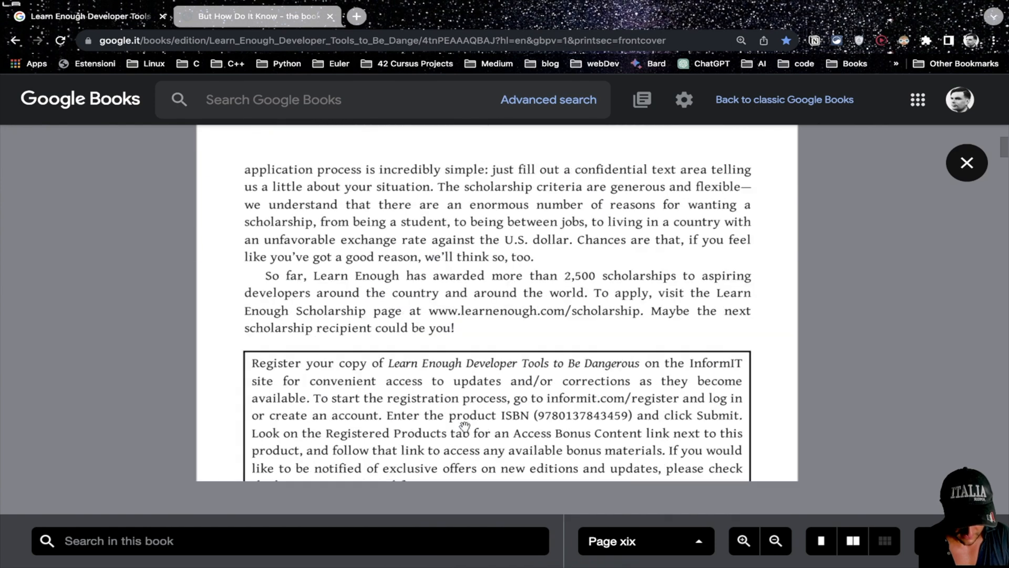
scroll(464, 427, down, 8)
scroll(464, 427, down, 5)
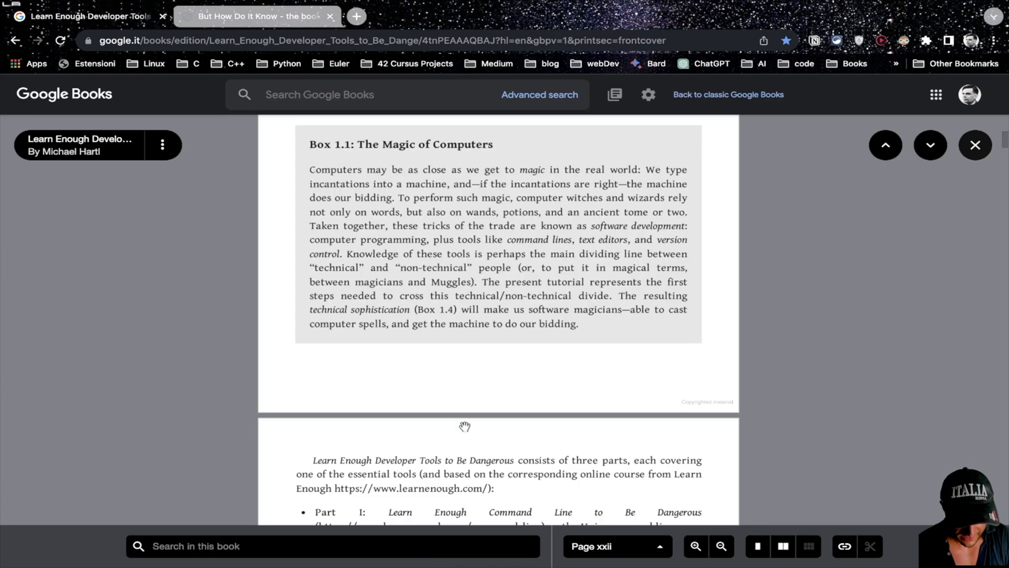
scroll(465, 427, up, 5)
scroll(465, 426, up, 2)
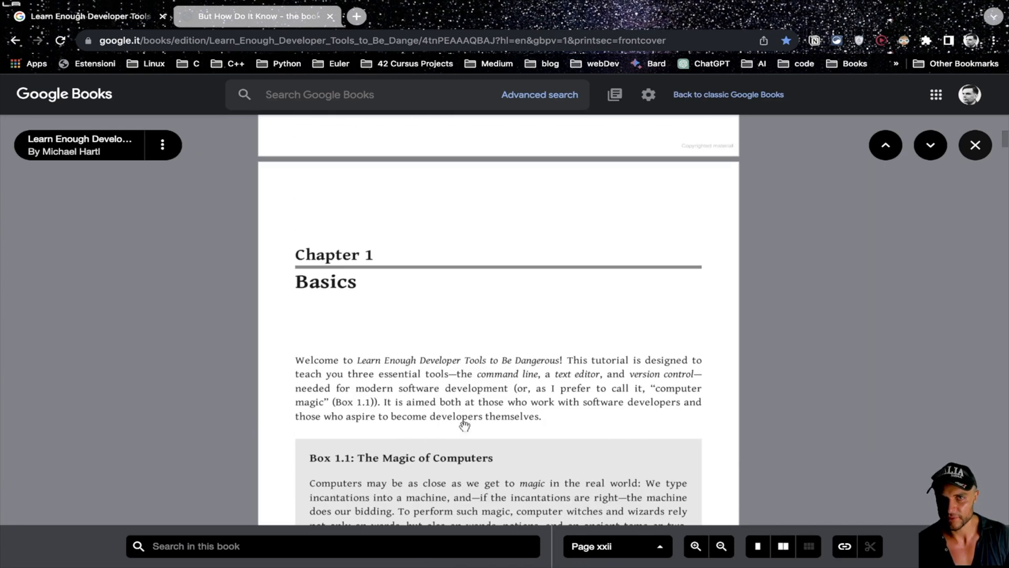
scroll(465, 427, down, 2)
scroll(465, 426, down, 1)
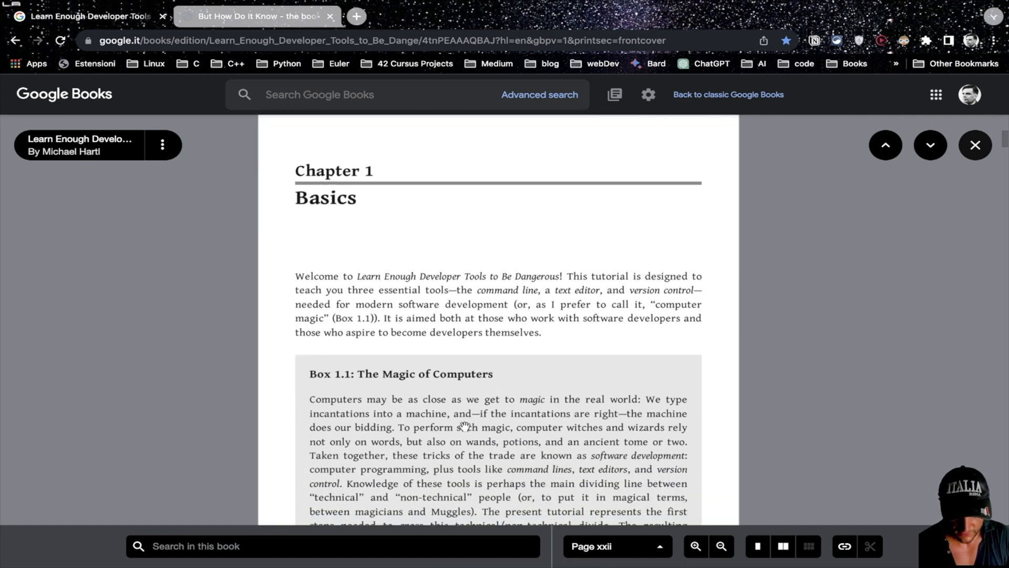
scroll(464, 426, down, 3)
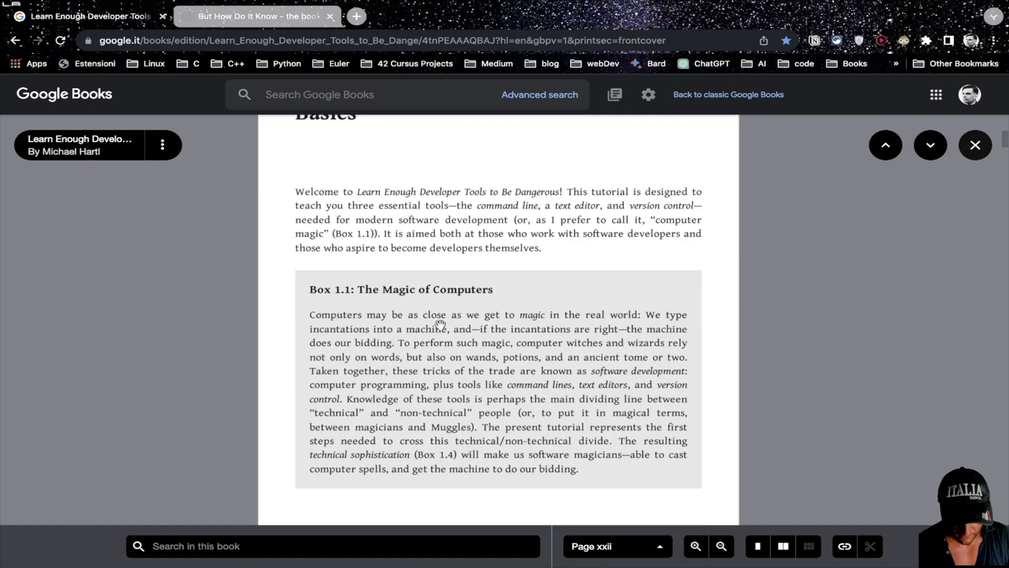
key(ctrl+plus)
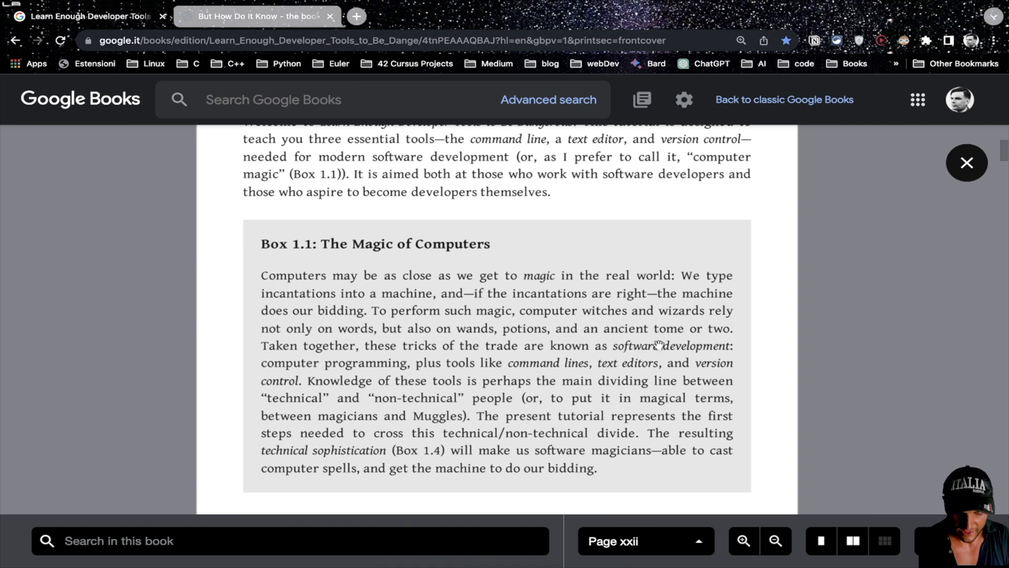
scroll(659, 346, down, 5)
scroll(660, 346, down, 5)
scroll(659, 346, down, 5)
scroll(659, 346, down, 3)
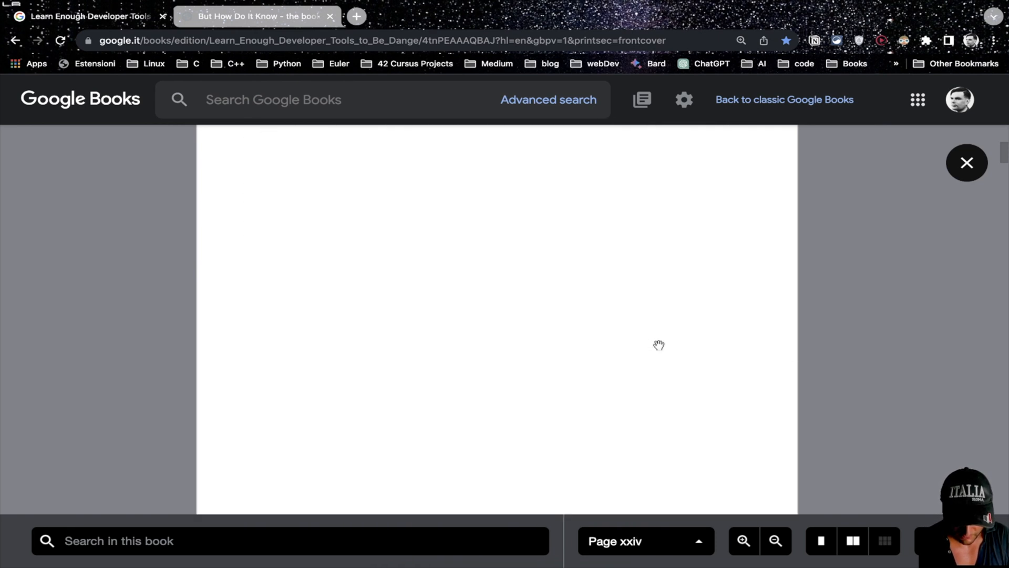
scroll(660, 346, down, 5)
scroll(660, 346, down, 3)
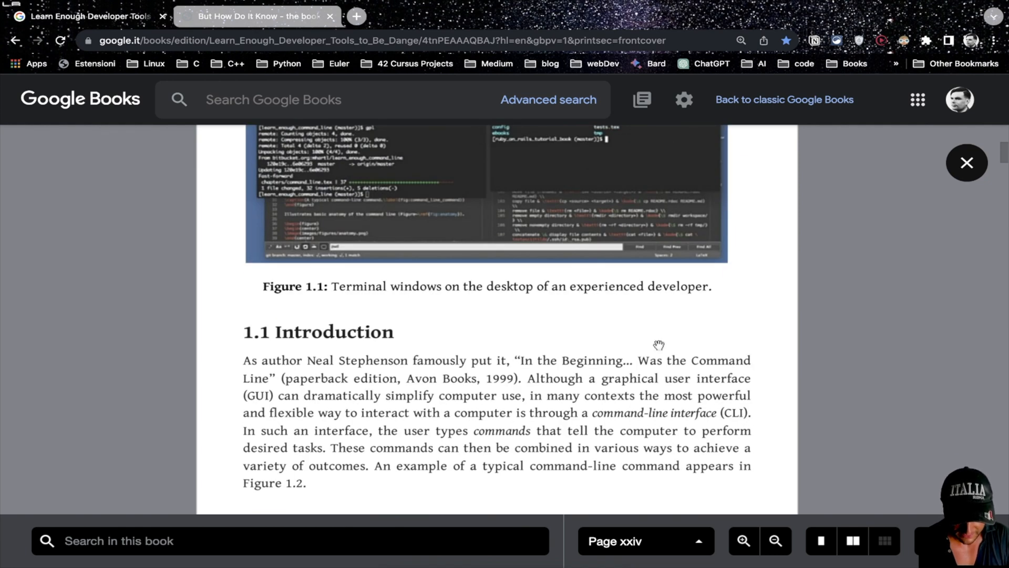
scroll(659, 345, down, 1)
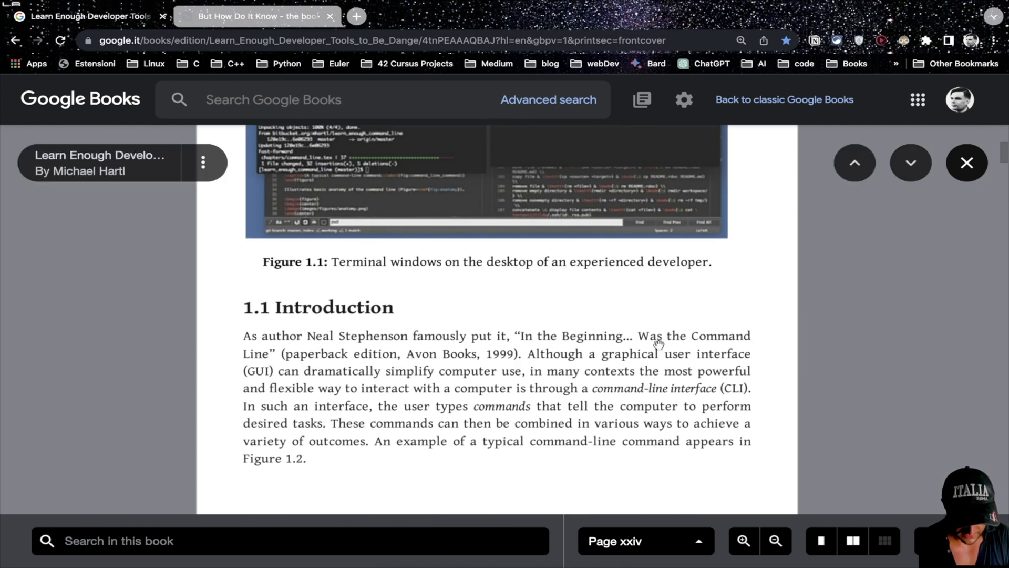
ctrl+scroll(659, 346, down, 2)
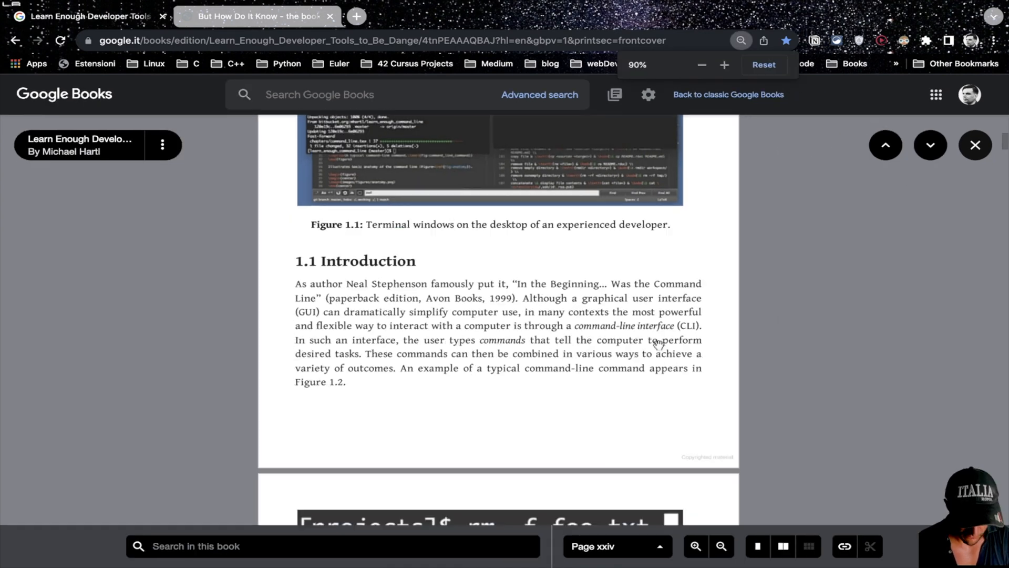
scroll(659, 345, down, 5)
scroll(659, 346, down, 4)
scroll(659, 346, down, 4)
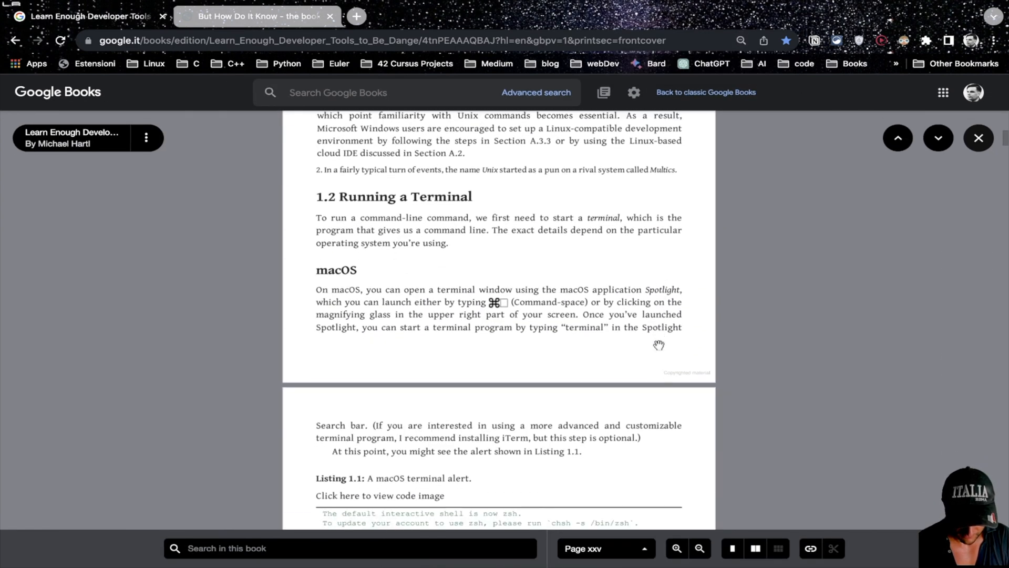
scroll(660, 345, down, 4)
scroll(660, 345, down, 3)
scroll(659, 345, down, 4)
scroll(659, 346, down, 3)
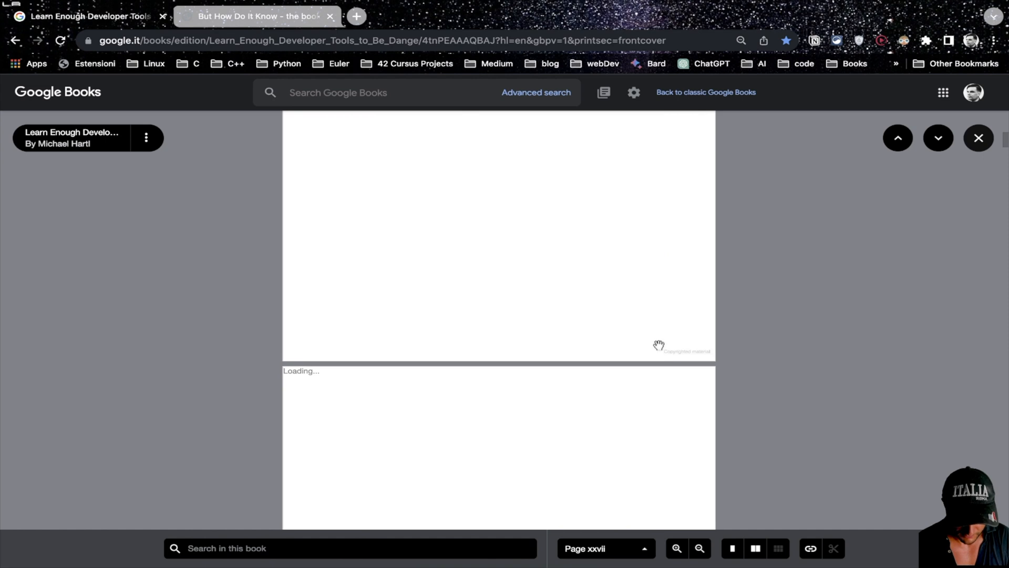
scroll(659, 345, down, 3)
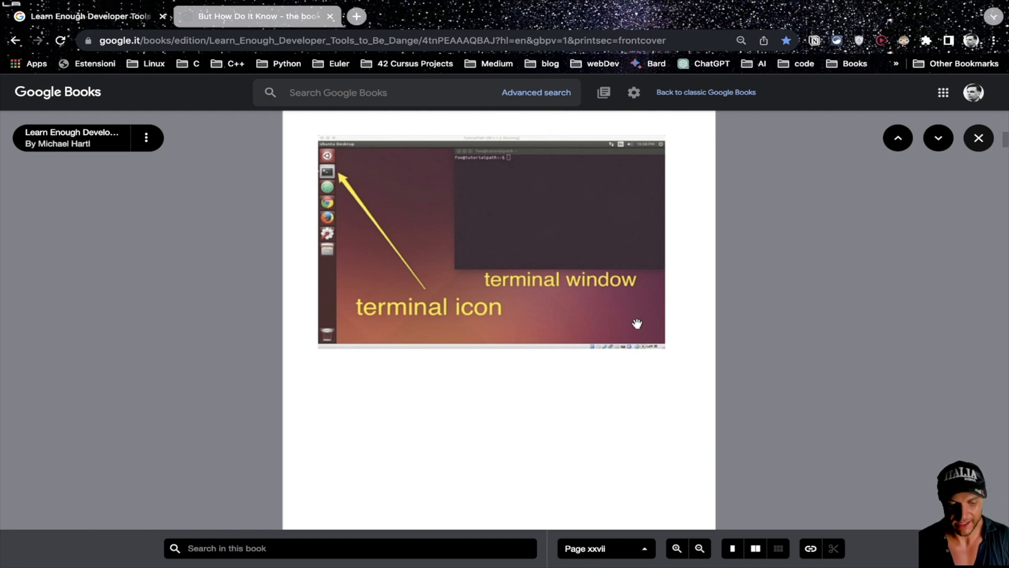
scroll(518, 281, down, 3)
- Leave the Learn Enough preview and go back to the UNIX and Linux handbook page
click(979, 138)
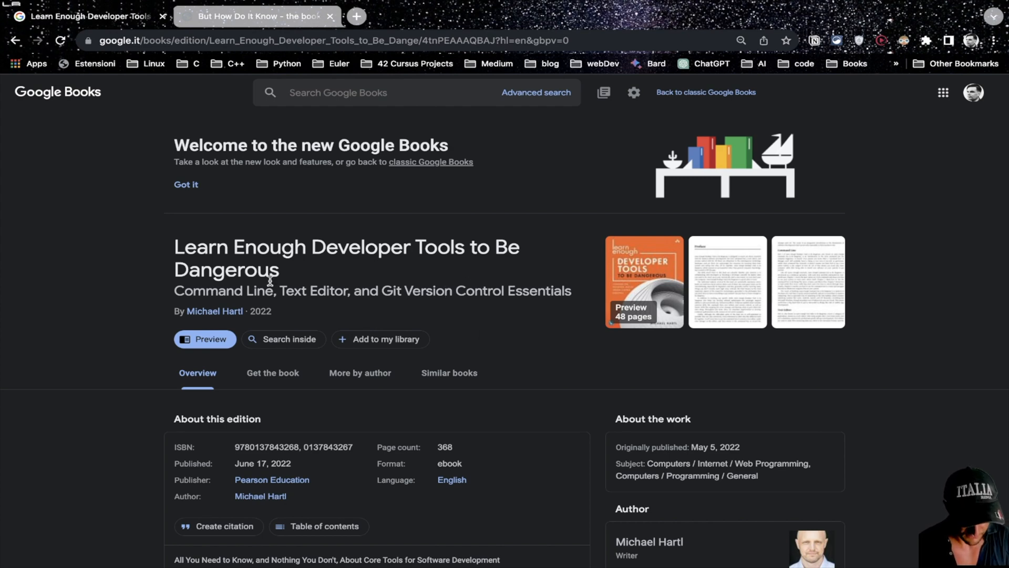
key(alt+Left)
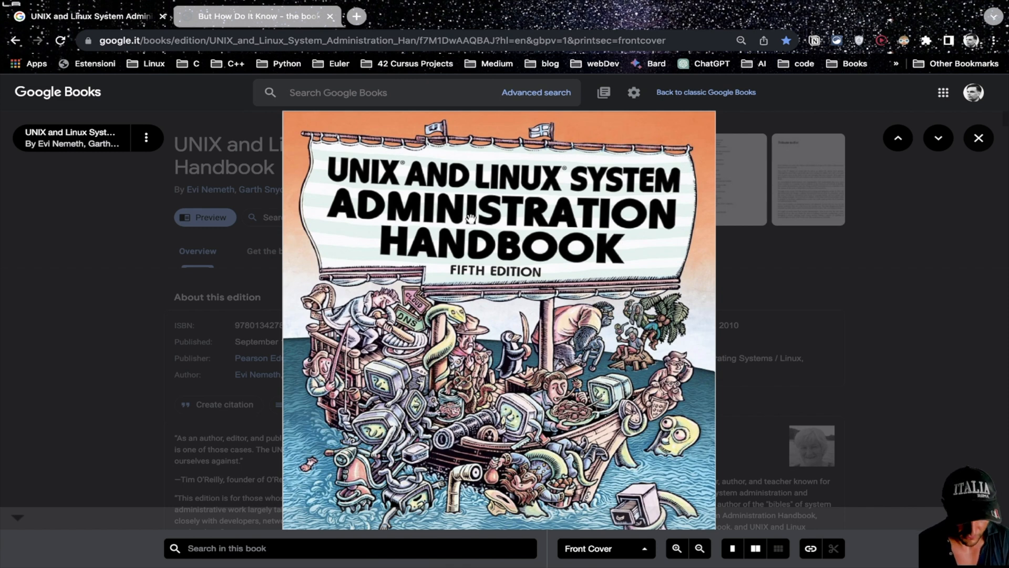
scroll(470, 219, down, 5)
scroll(471, 219, down, 5)
scroll(471, 220, down, 5)
scroll(471, 220, down, 5)
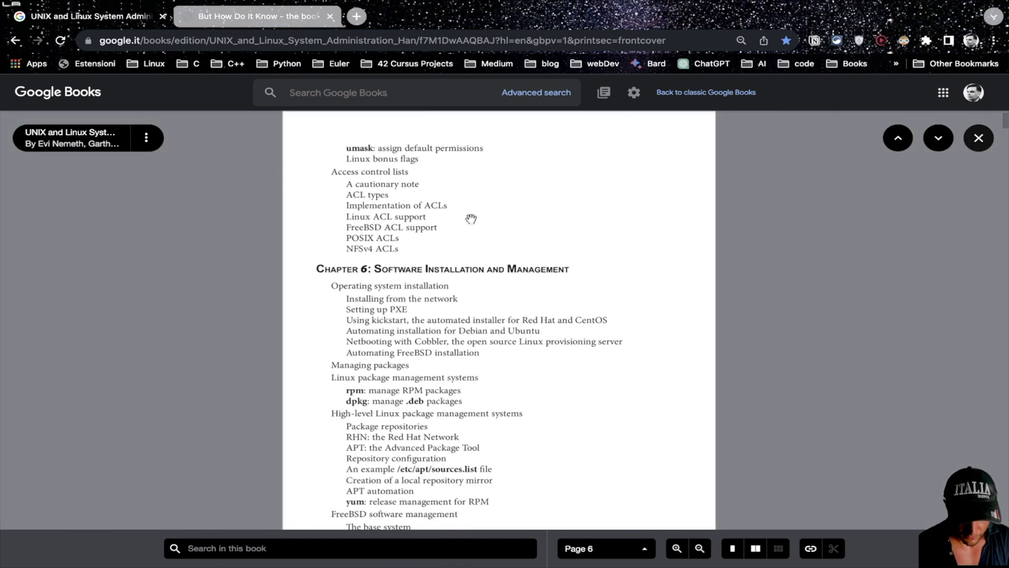
scroll(471, 220, down, 5)
scroll(471, 220, down, 5)
scroll(471, 220, down, 5)
scroll(470, 219, down, 5)
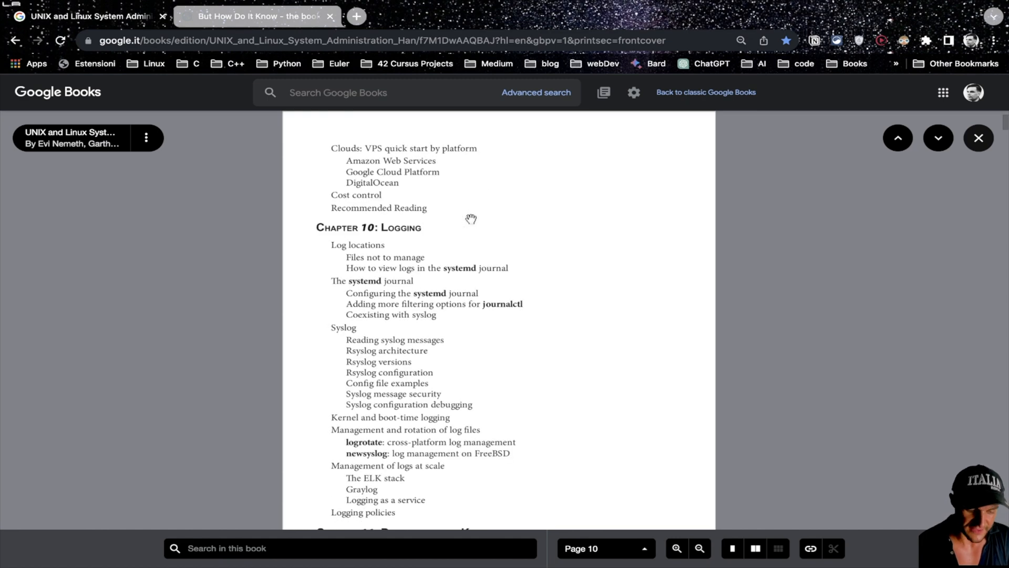
scroll(606, 304, down, 5)
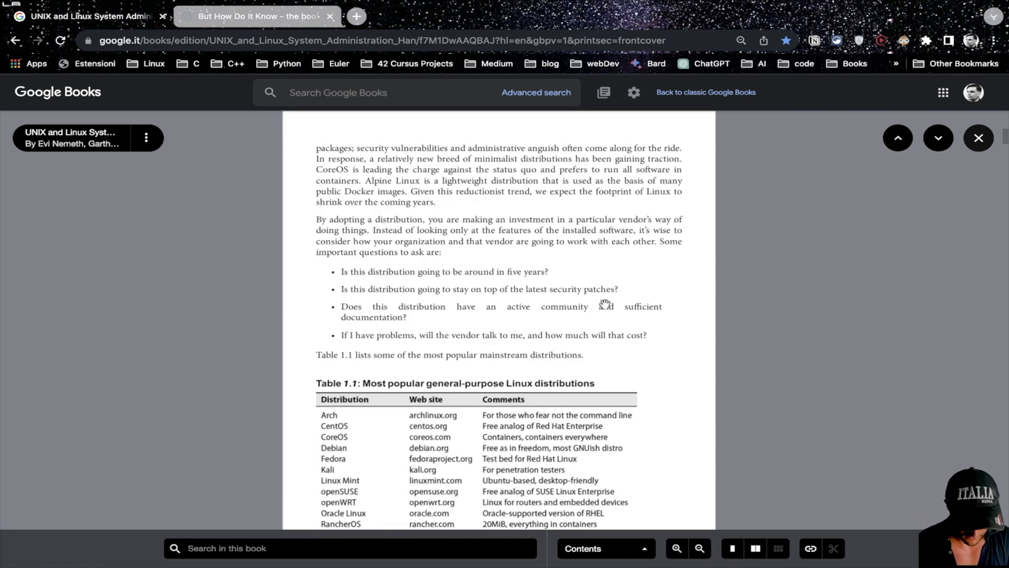
scroll(606, 304, up, 5)
scroll(605, 305, up, 5)
scroll(606, 305, up, 5)
scroll(606, 305, up, 5)
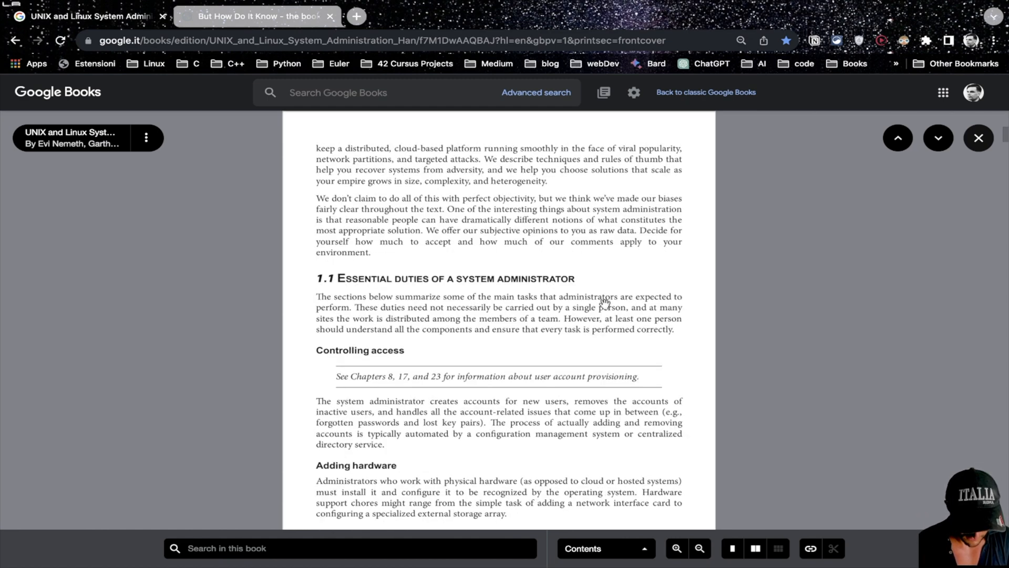
scroll(606, 304, up, 5)
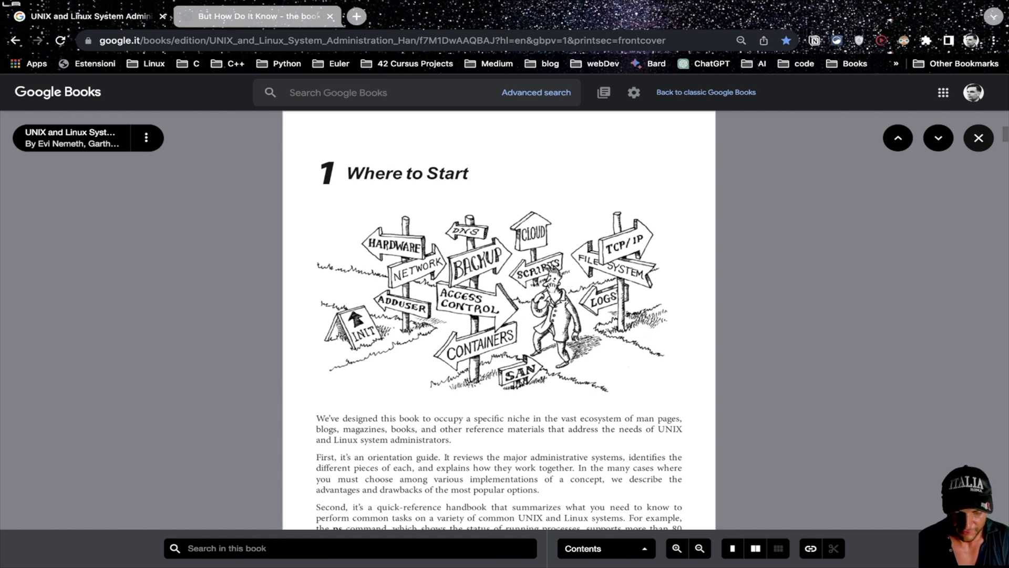
scroll(552, 284, down, 2)
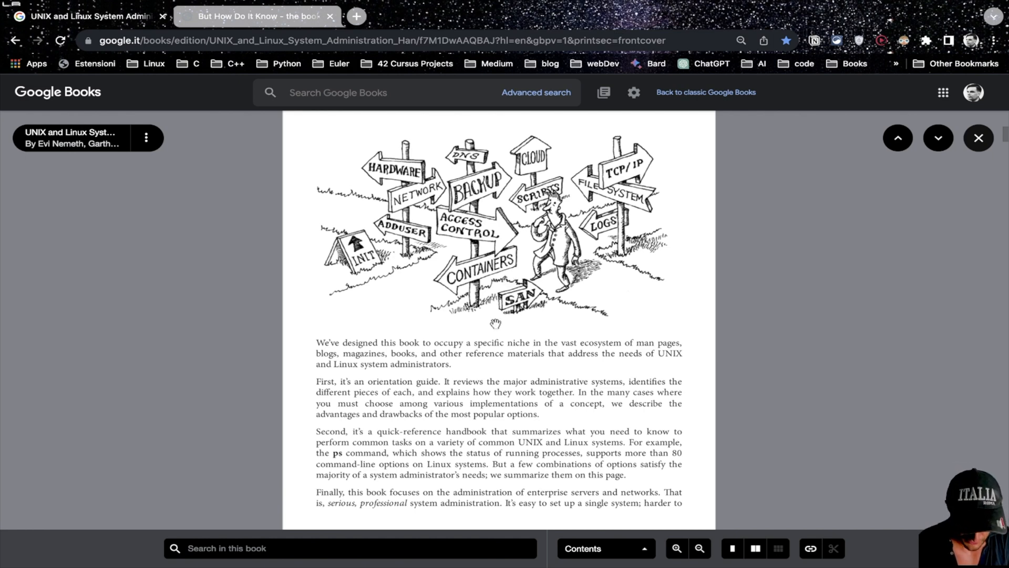
- Enlarge the handbook page at Chapter 1, Where to Start, for easier reading
key(ctrl+plus)
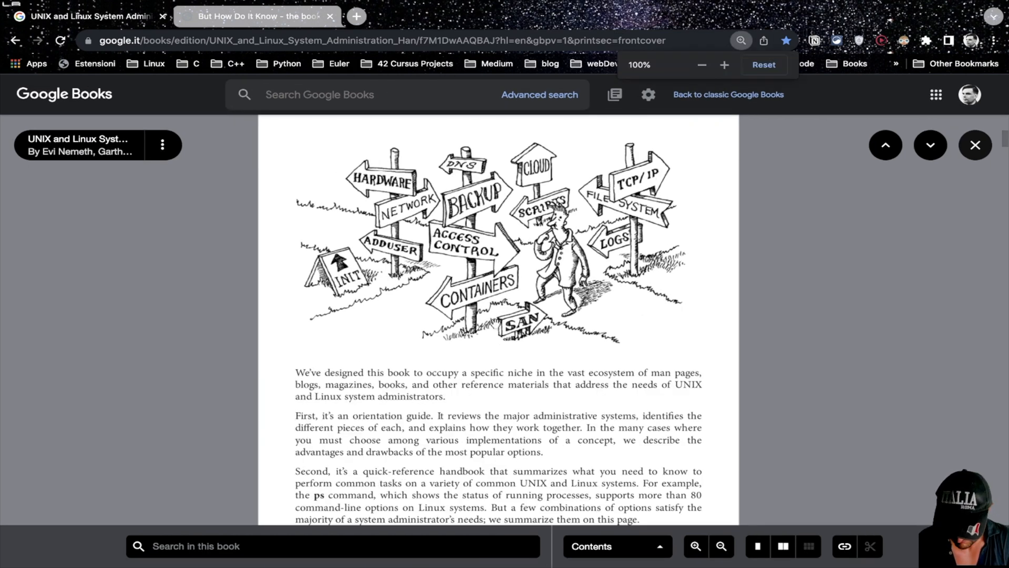
scroll(420, 382, down, 10)
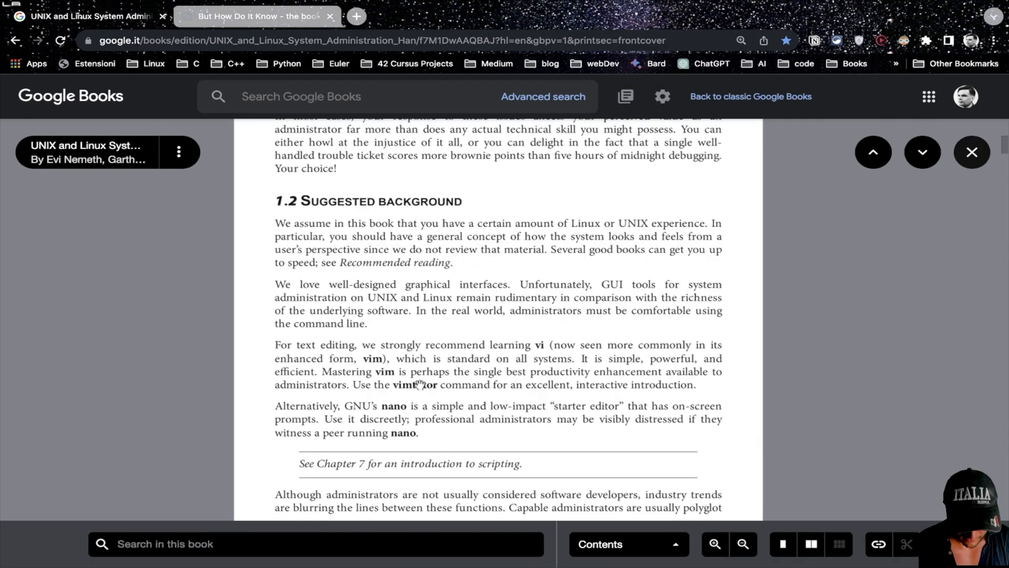
scroll(419, 383, down, 8)
scroll(420, 382, down, 8)
scroll(419, 382, down, 6)
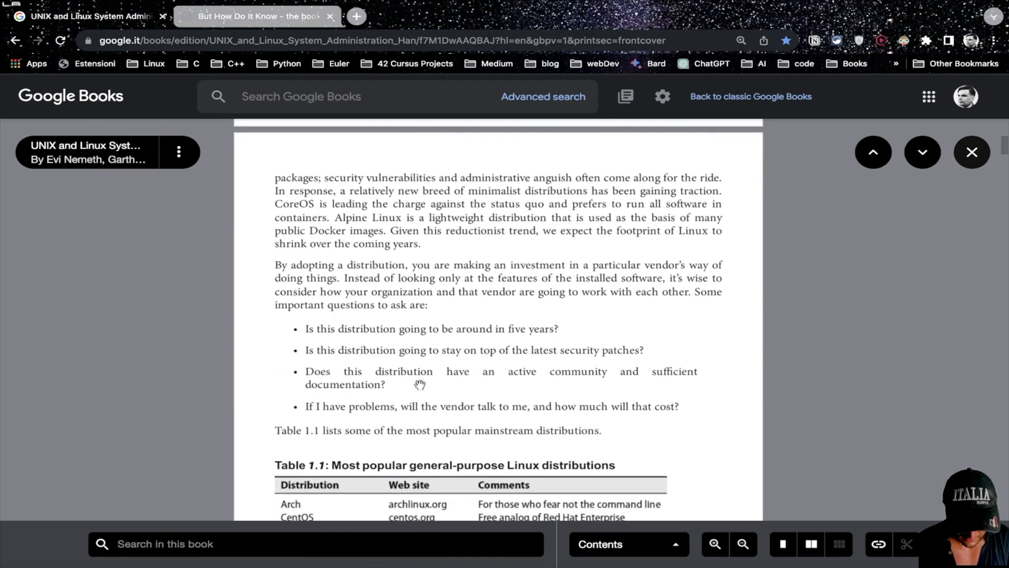
scroll(419, 383, down, 8)
scroll(419, 384, down, 8)
scroll(420, 384, down, 5)
scroll(419, 385, down, 6)
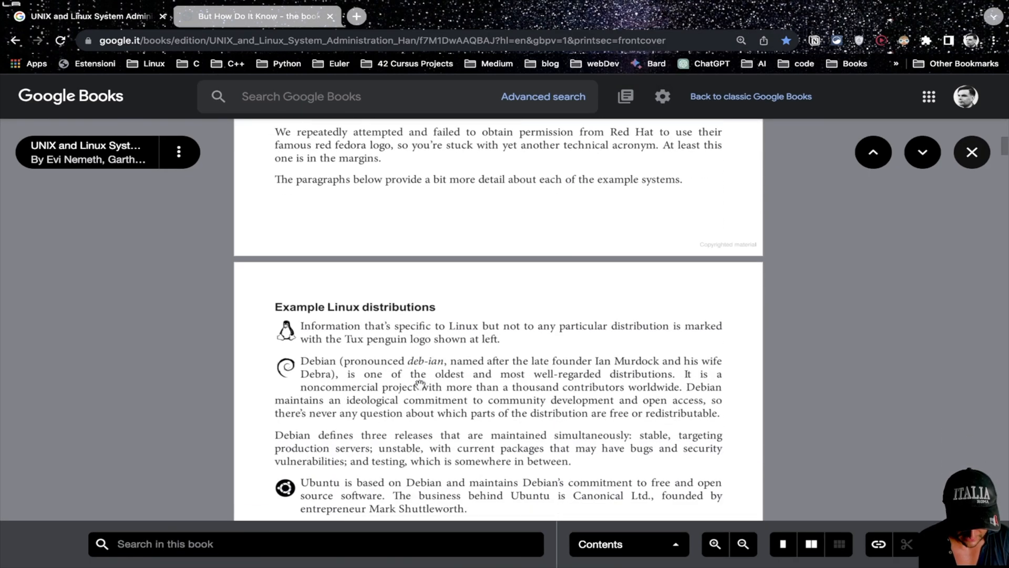
scroll(420, 384, down, 8)
scroll(420, 383, down, 8)
scroll(419, 383, down, 6)
scroll(420, 382, down, 6)
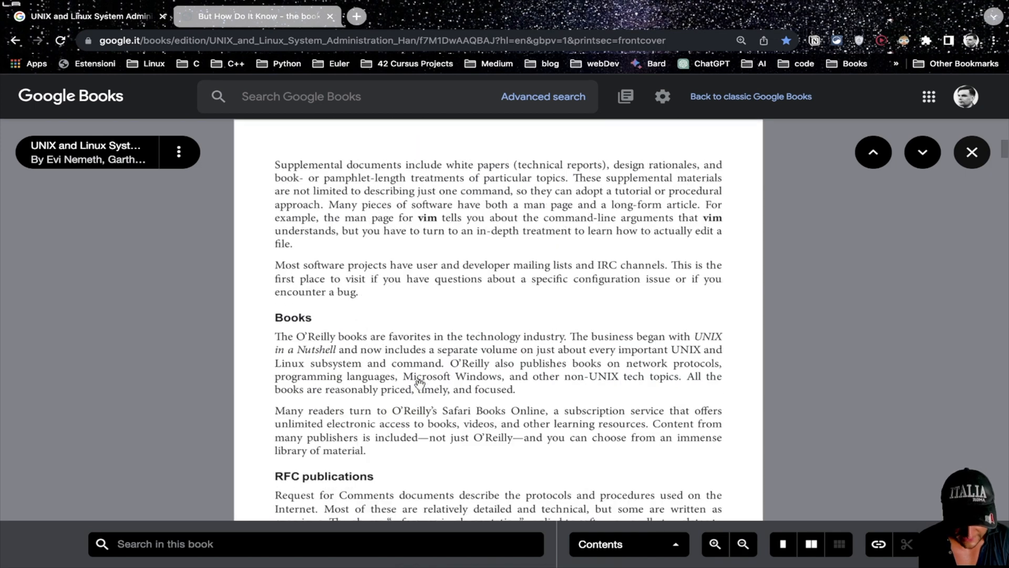
scroll(420, 382, down, 8)
scroll(420, 384, down, 6)
scroll(420, 385, down, 8)
scroll(420, 384, down, 8)
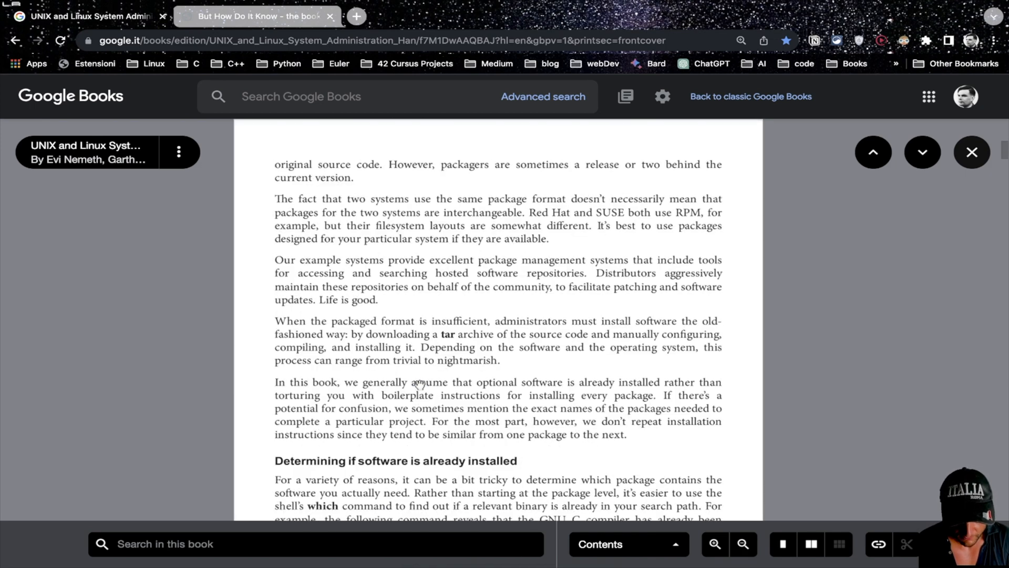
scroll(420, 384, down, 8)
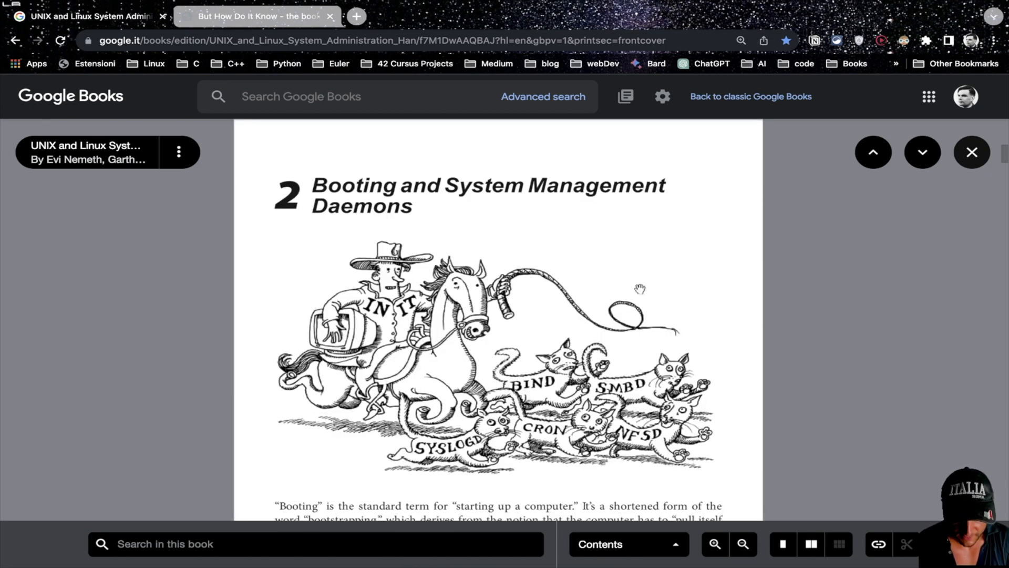
scroll(420, 384, down, 3)
scroll(456, 263, down, 3)
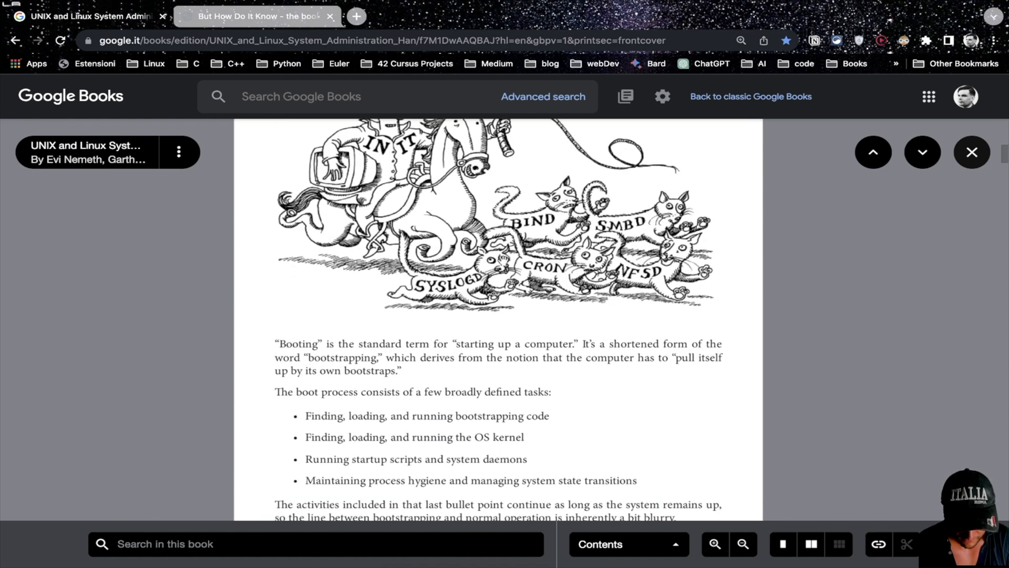
scroll(503, 260, down, 8)
scroll(504, 260, down, 5)
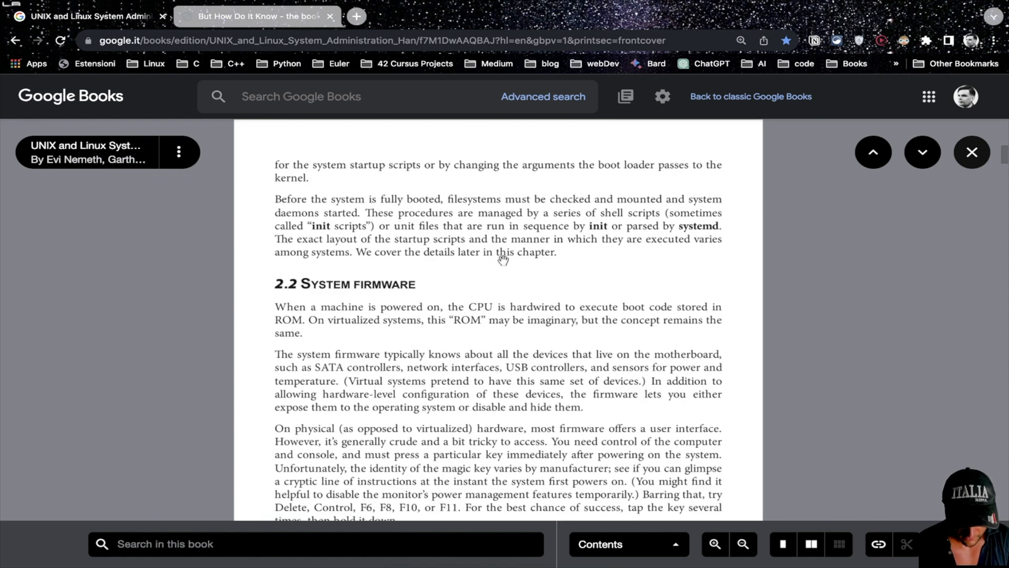
scroll(503, 260, down, 8)
scroll(503, 261, down, 5)
scroll(504, 260, down, 8)
scroll(503, 260, down, 6)
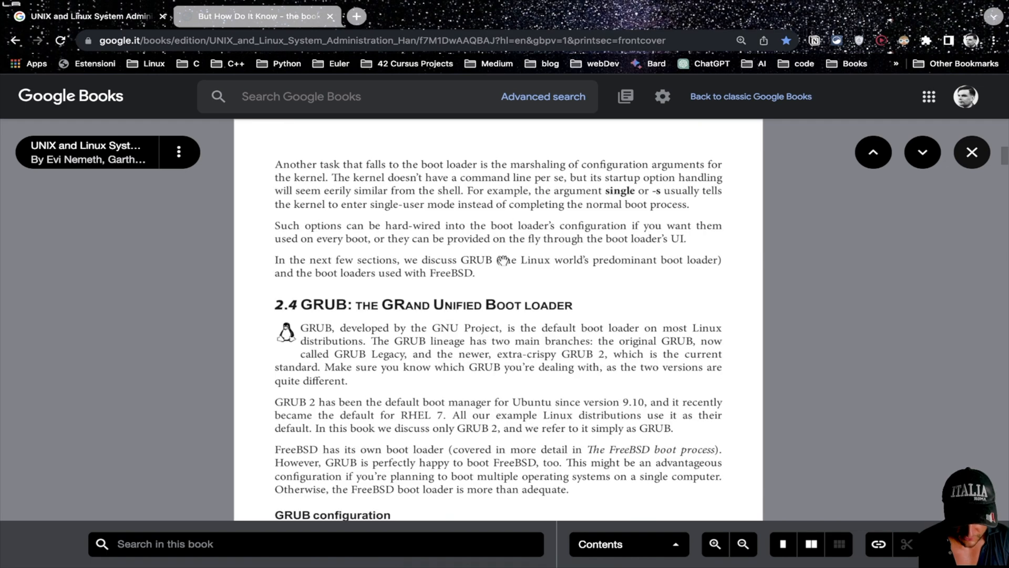
scroll(503, 260, down, 6)
scroll(503, 260, down, 8)
scroll(503, 260, down, 6)
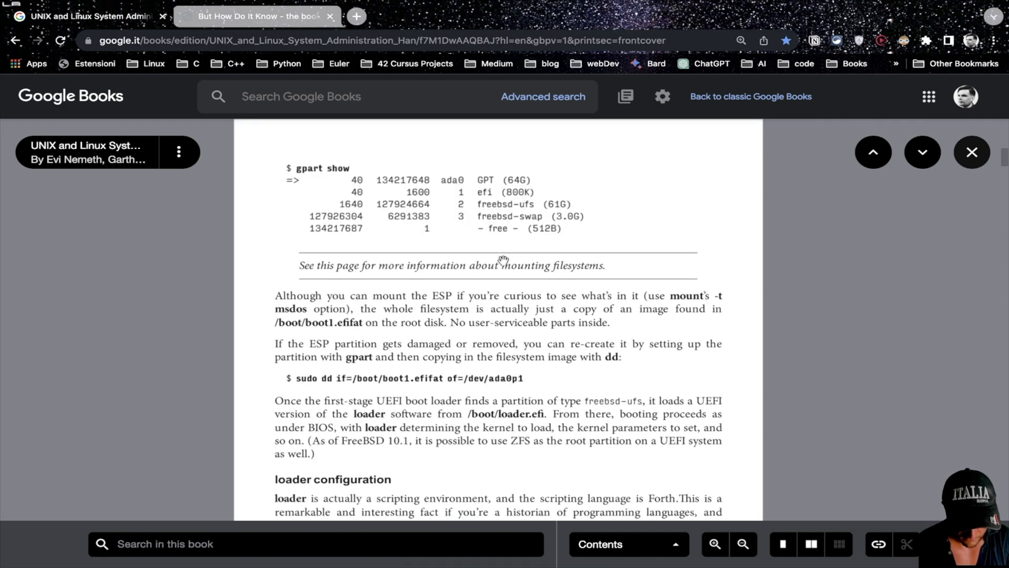
scroll(503, 260, down, 8)
scroll(503, 261, down, 6)
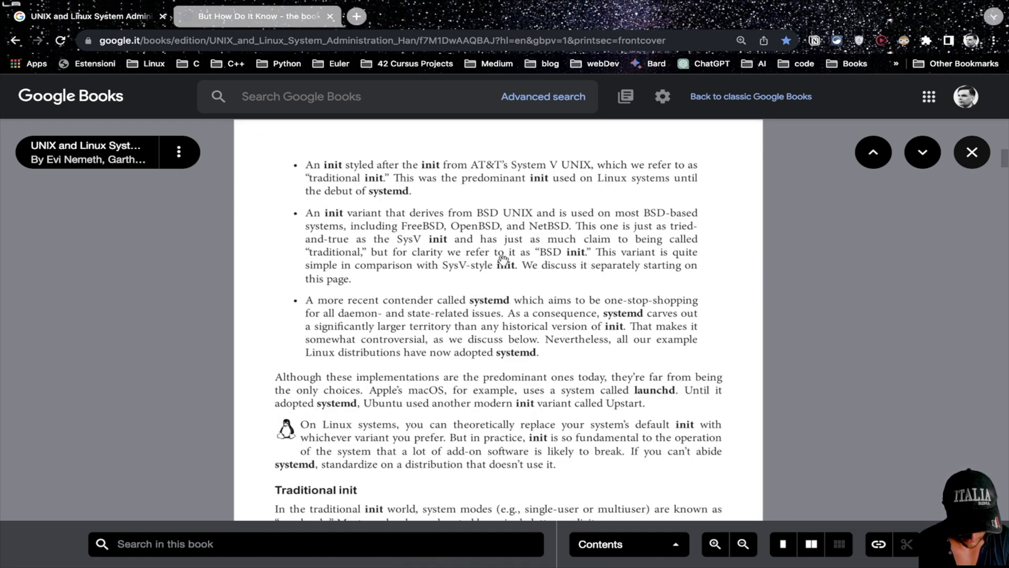
- Shrink the handbook page back down and bring up the saved Books bookmark folder
key(ctrl+minus)
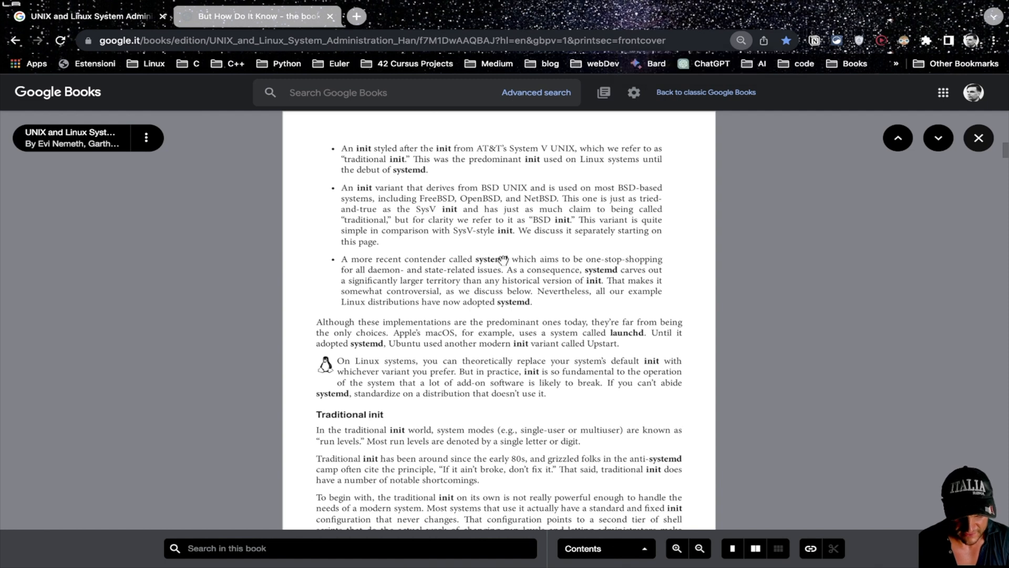
scroll(503, 261, down, 10)
scroll(503, 260, down, 8)
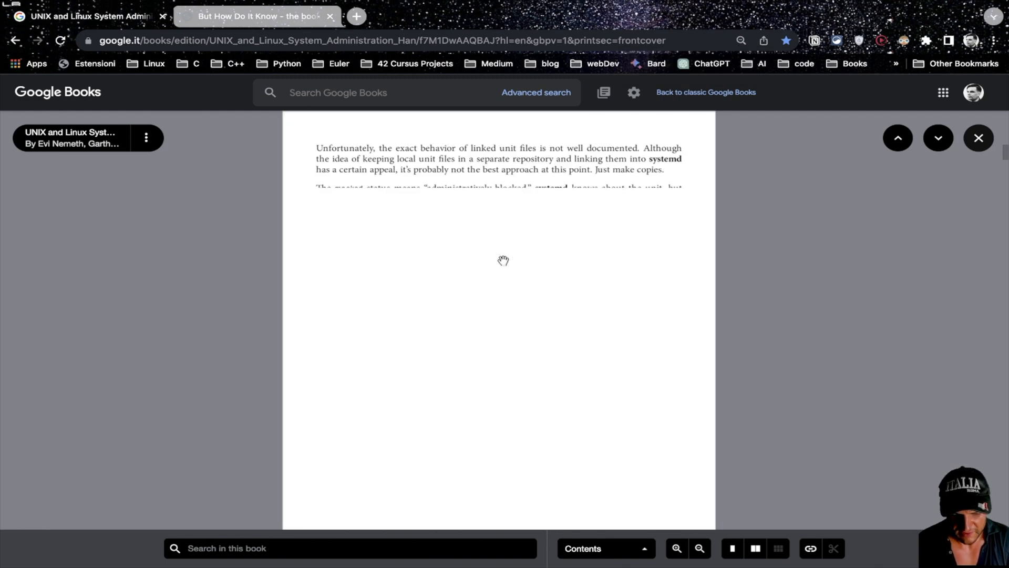
click(855, 63)
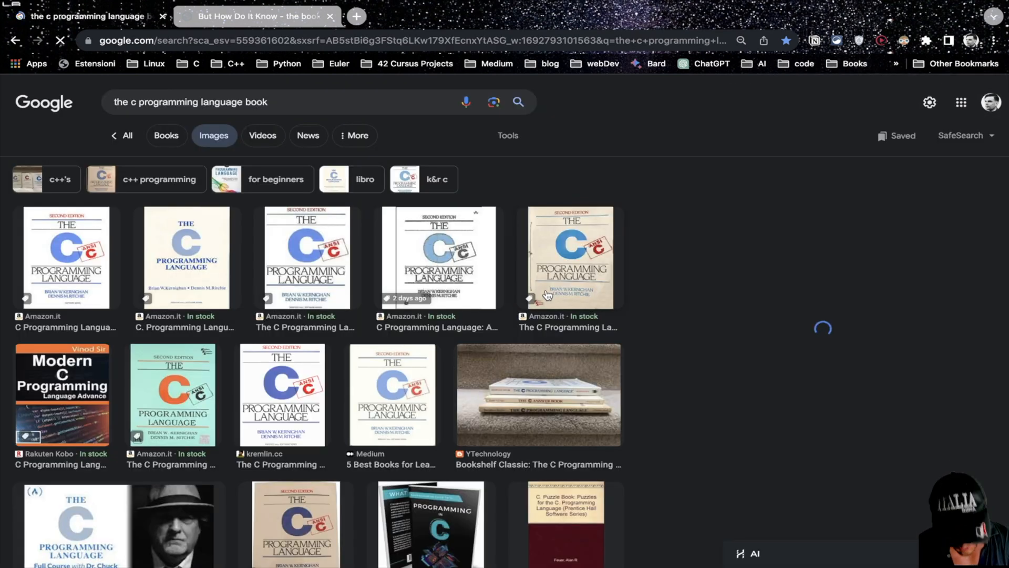
- Preview one of The C Programming Language covers from the image results
click(307, 257)
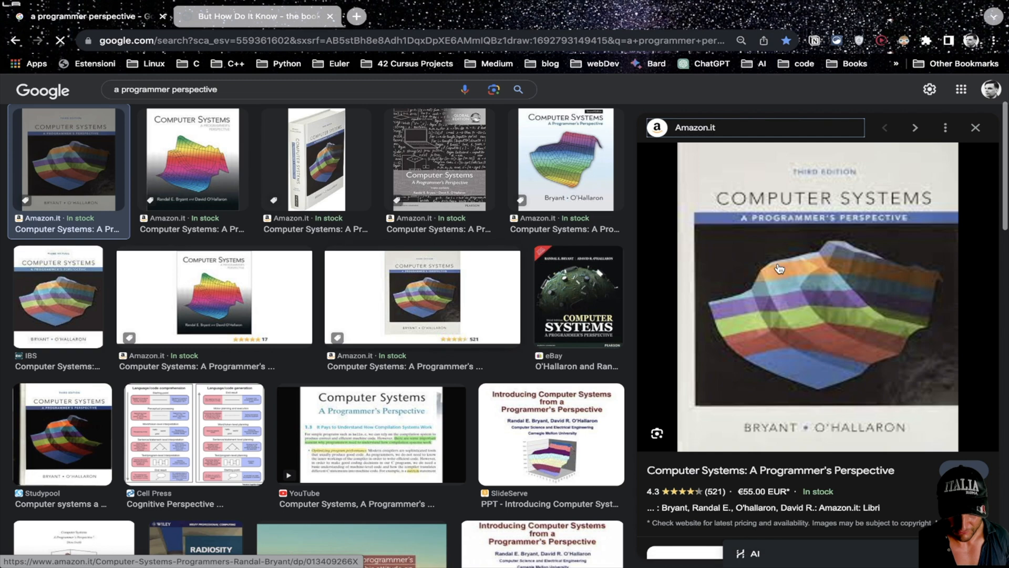
click(818, 299)
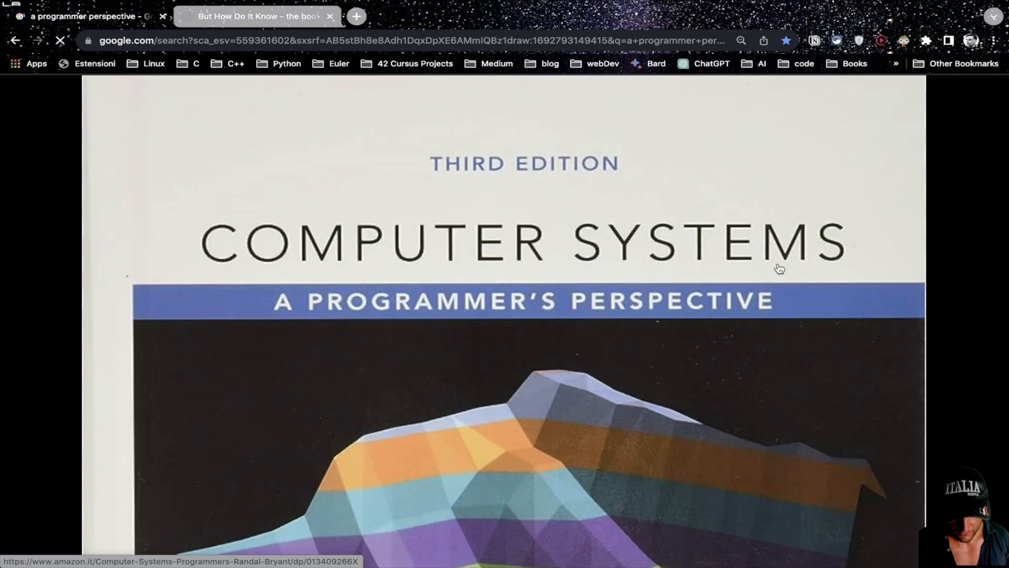
click(779, 268)
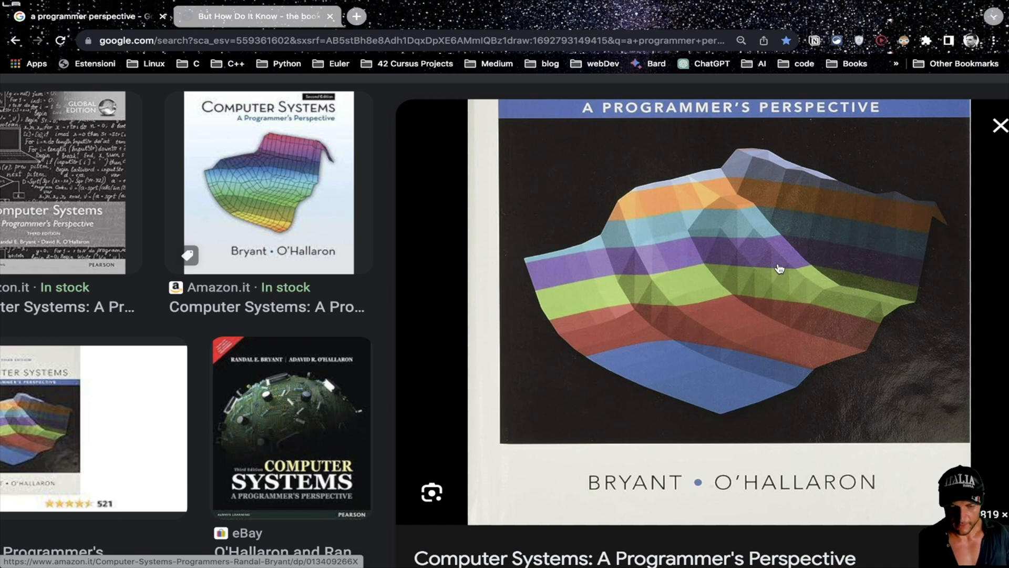
scroll(779, 268, up, 5)
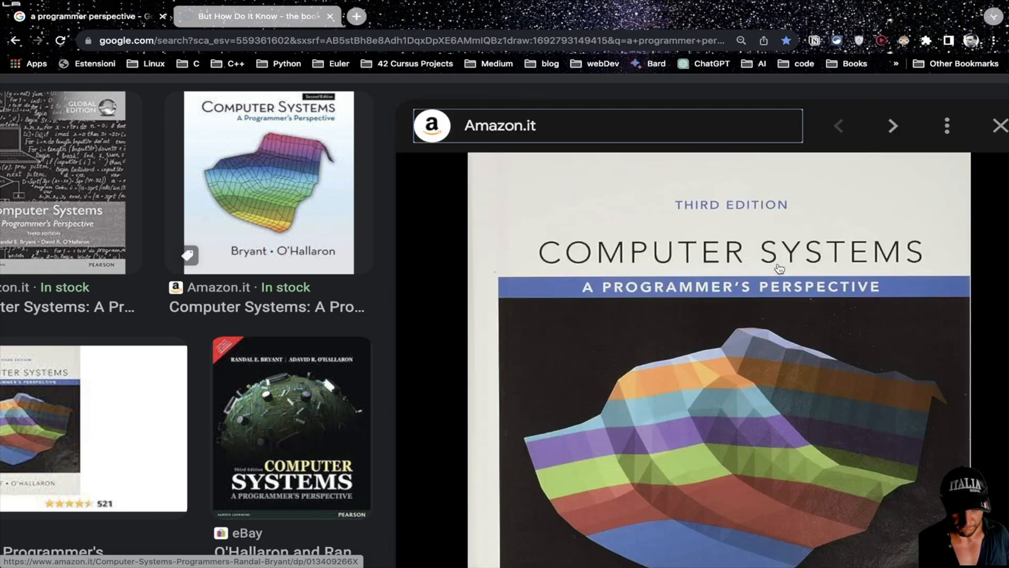